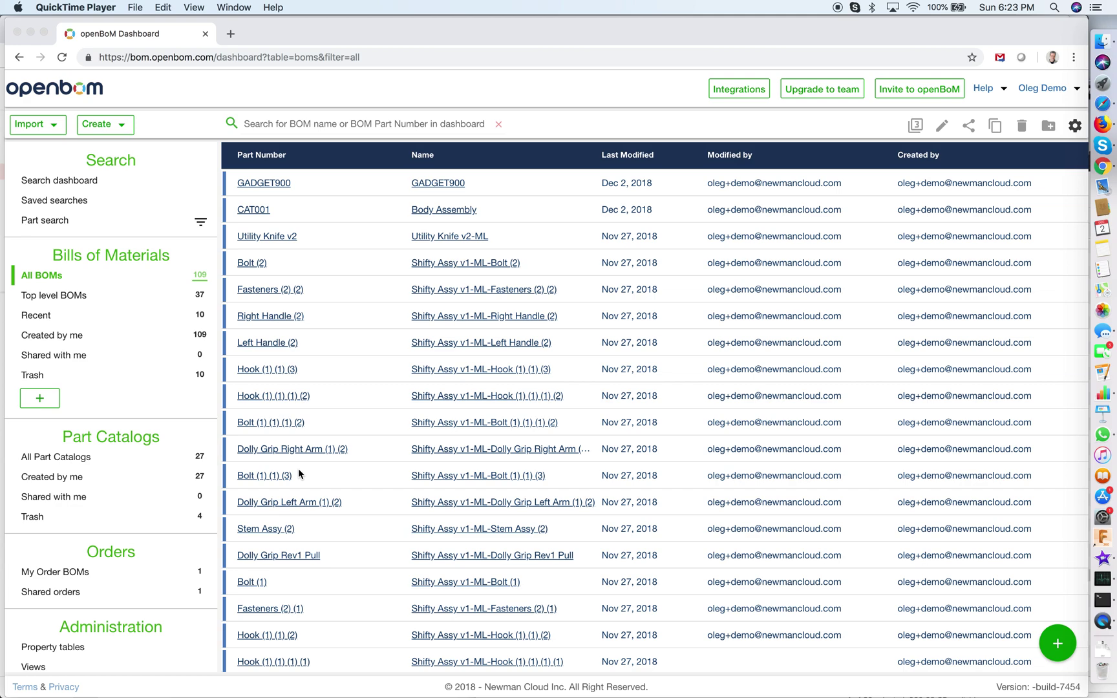
Open the CAT900 catalog from the list of all part catalogs
click(105, 460)
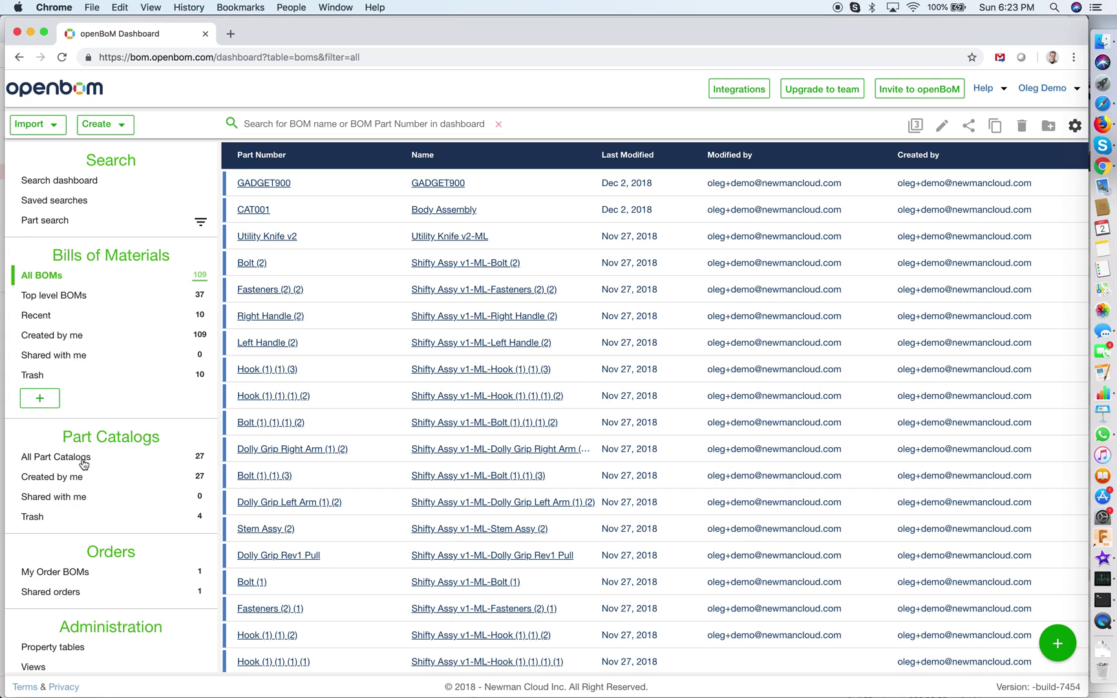
click(83, 458)
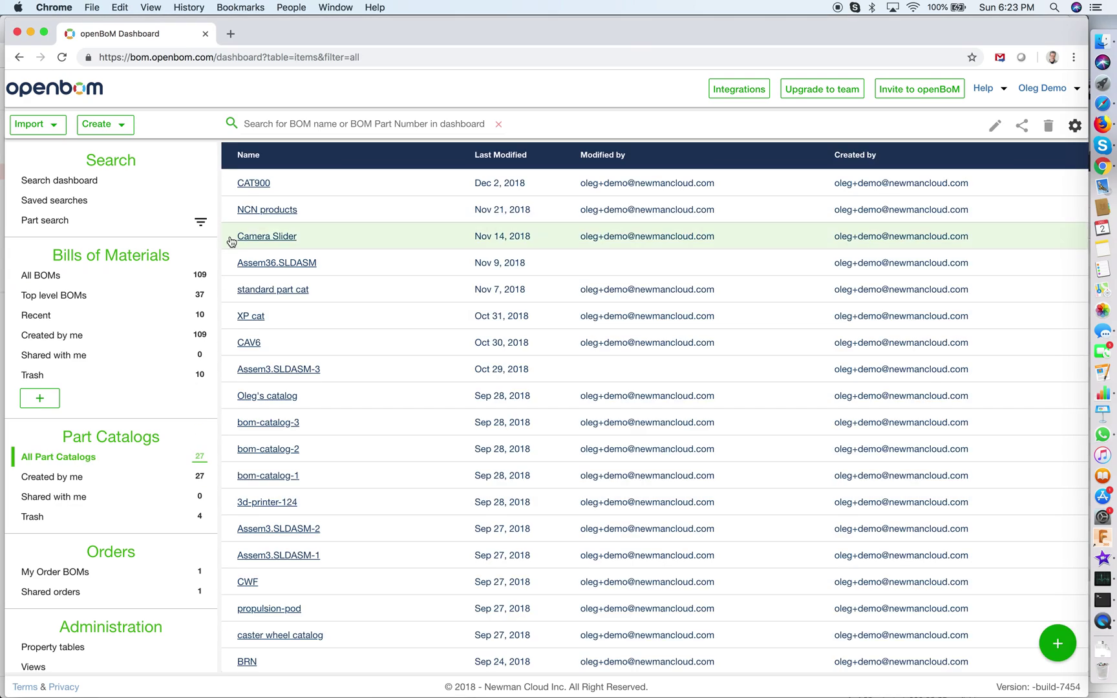
click(261, 185)
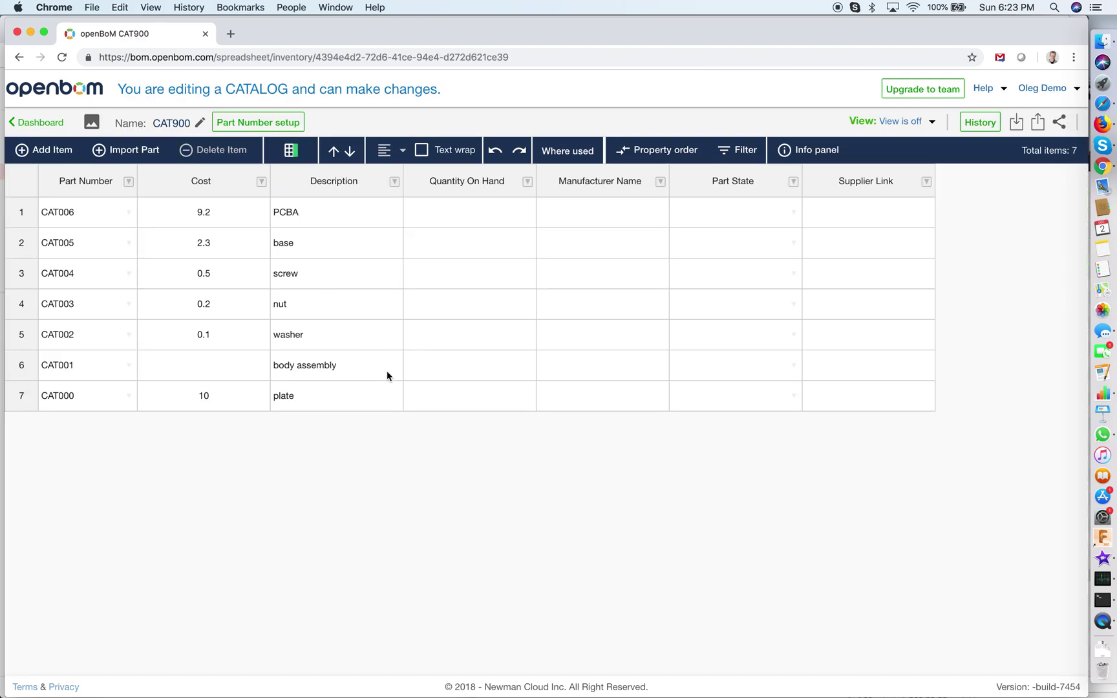
Review the catalog's part number setup and the item descriptions from base down to plate
click(92, 218)
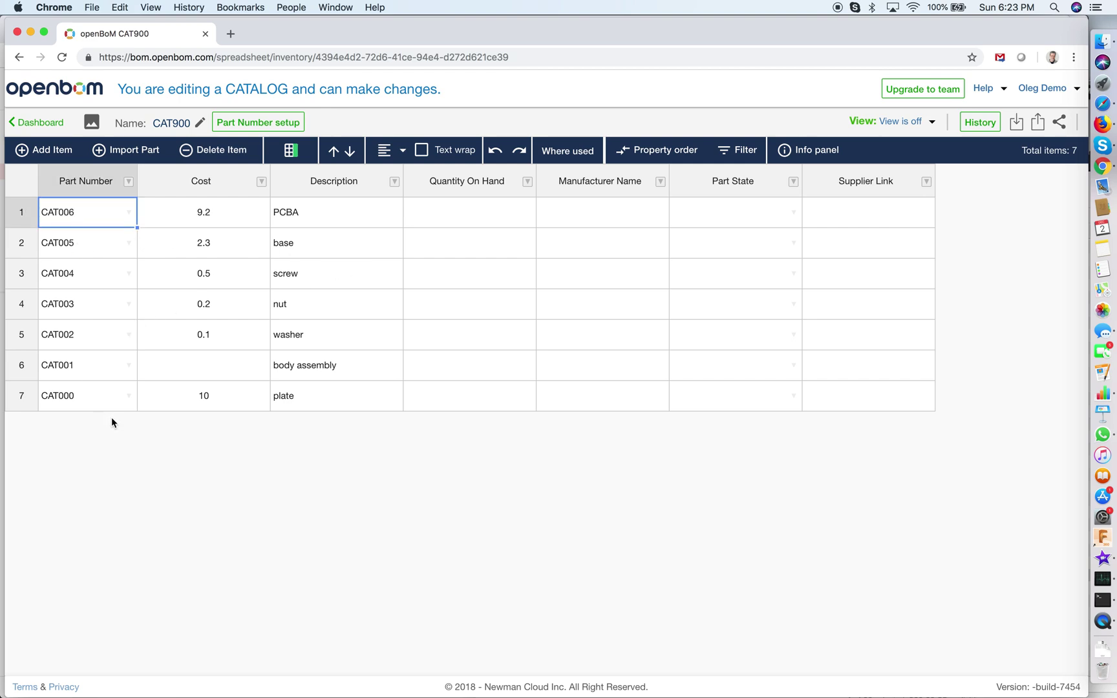
click(251, 128)
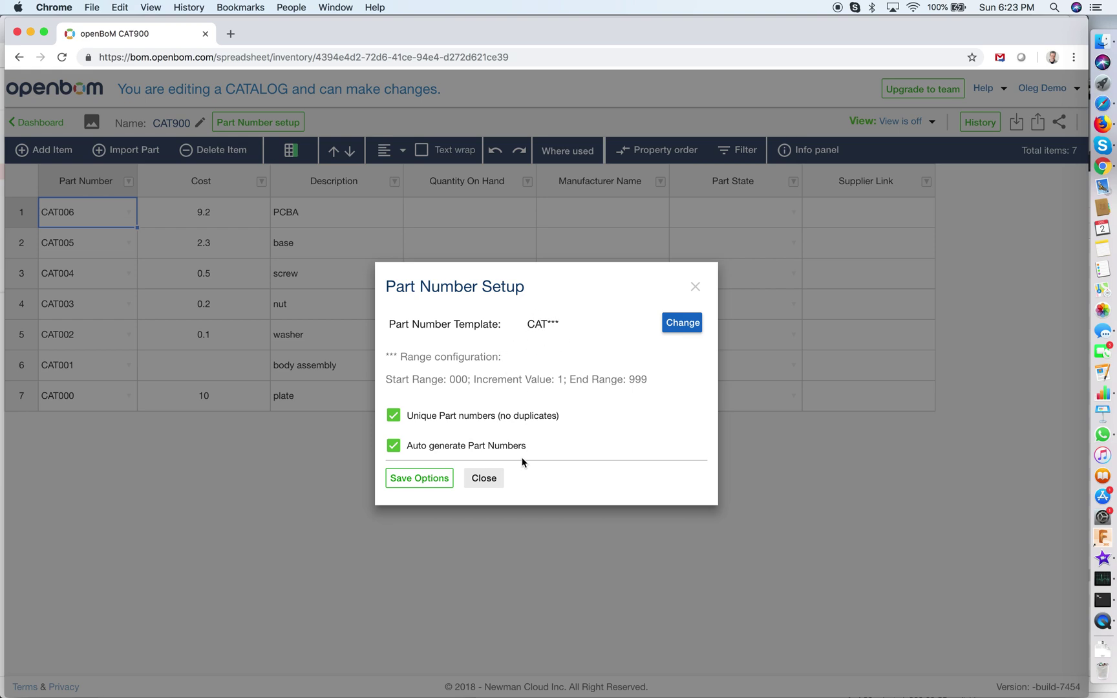
click(696, 287)
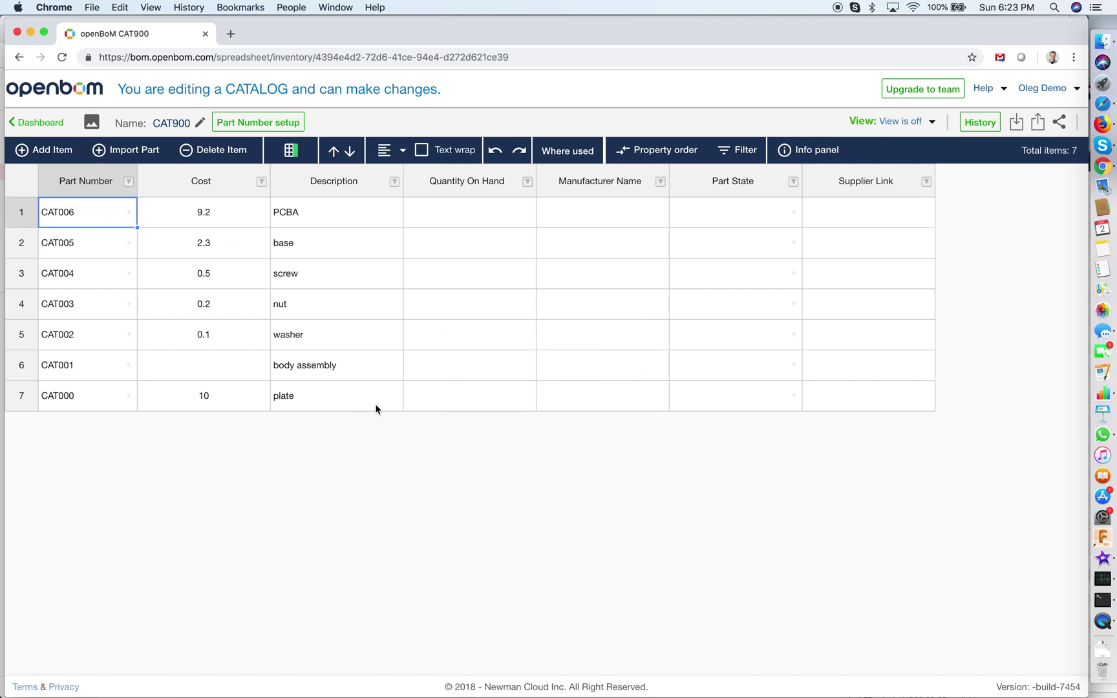
click(341, 244)
click(339, 272)
click(334, 312)
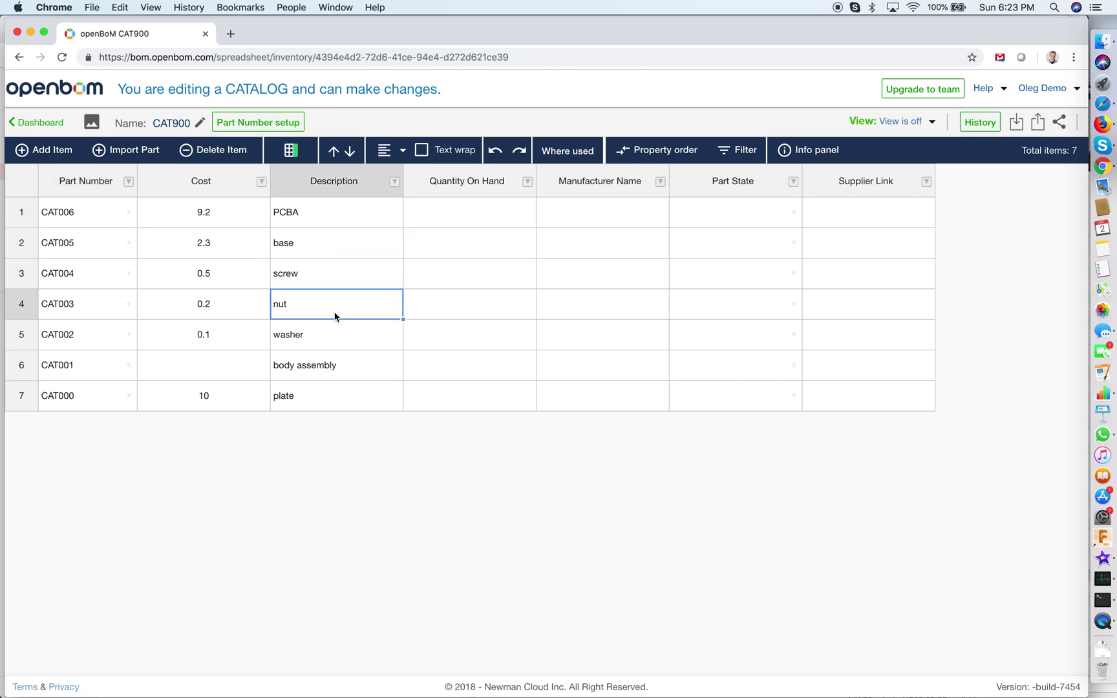
click(335, 340)
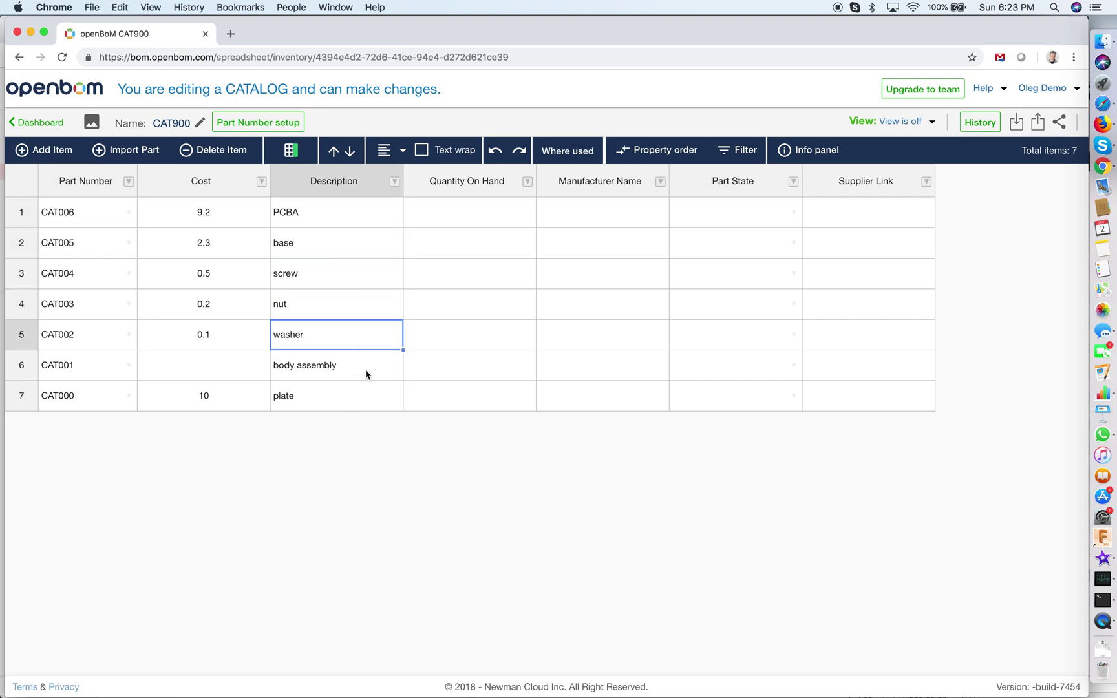
click(366, 366)
click(359, 397)
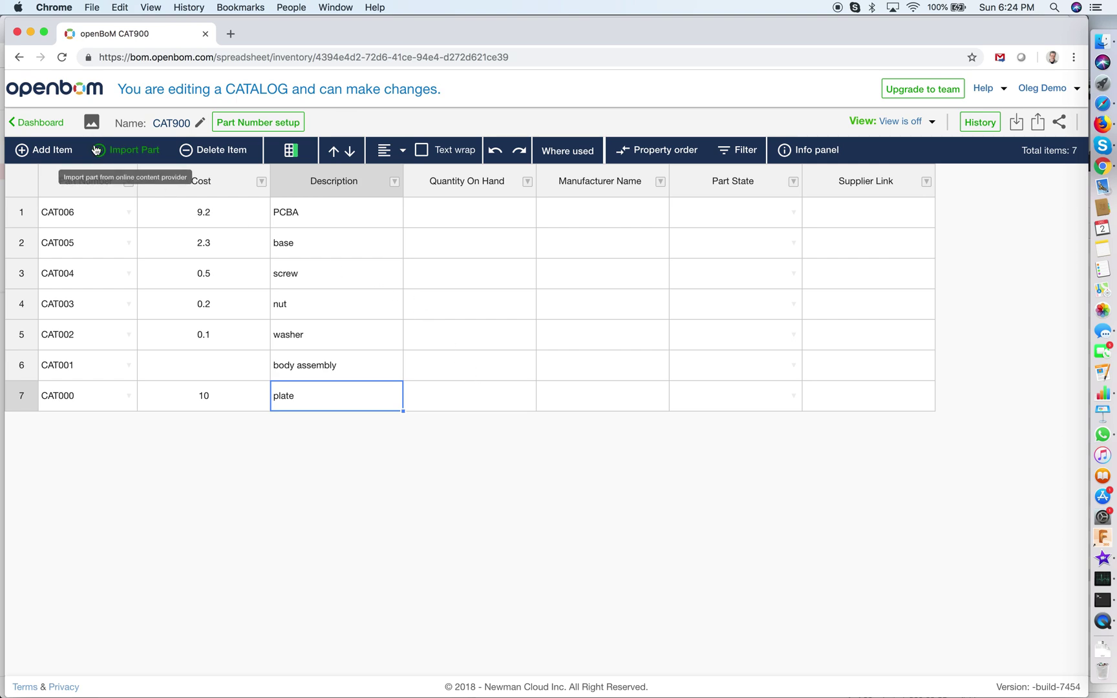
Create a new BOM from a second dashboard tab, with part number CAT800, name "Gadget assembly" and the Default template
super+click(38, 122)
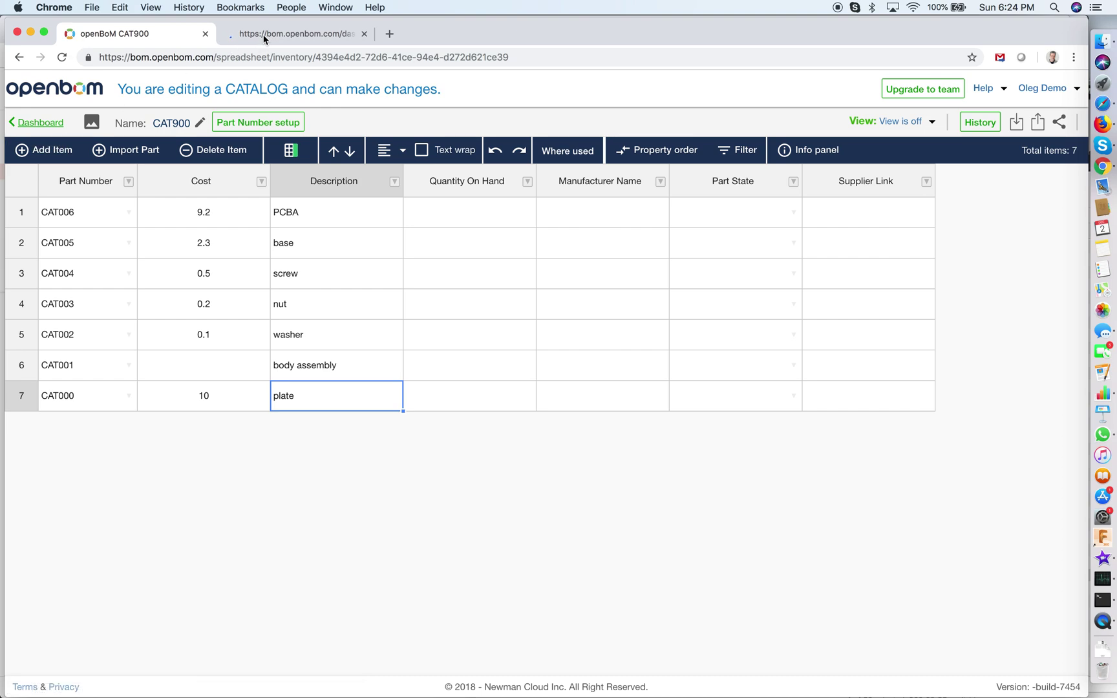
click(264, 38)
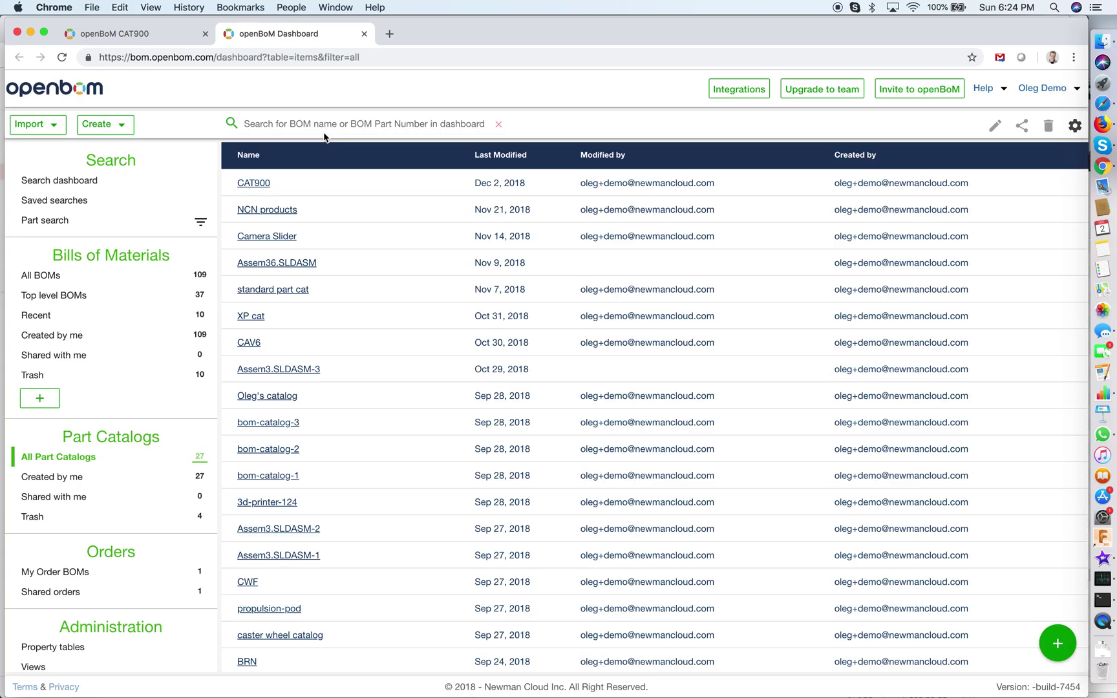
click(105, 125)
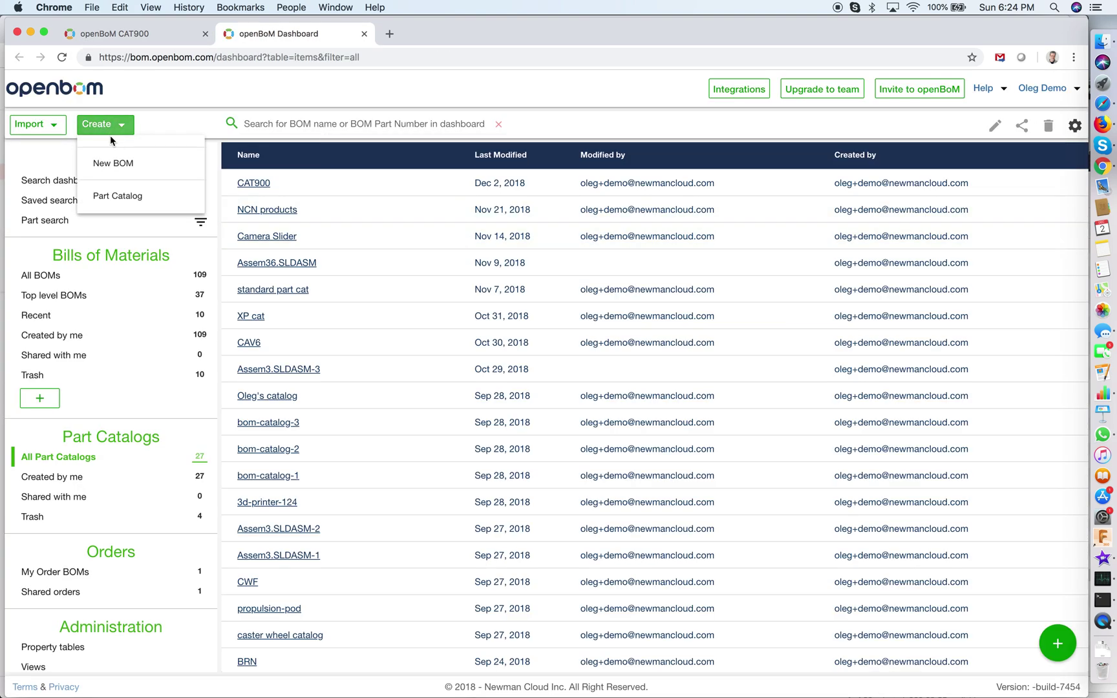
click(138, 162)
click(483, 341)
text(CAT800)
key(Tab)
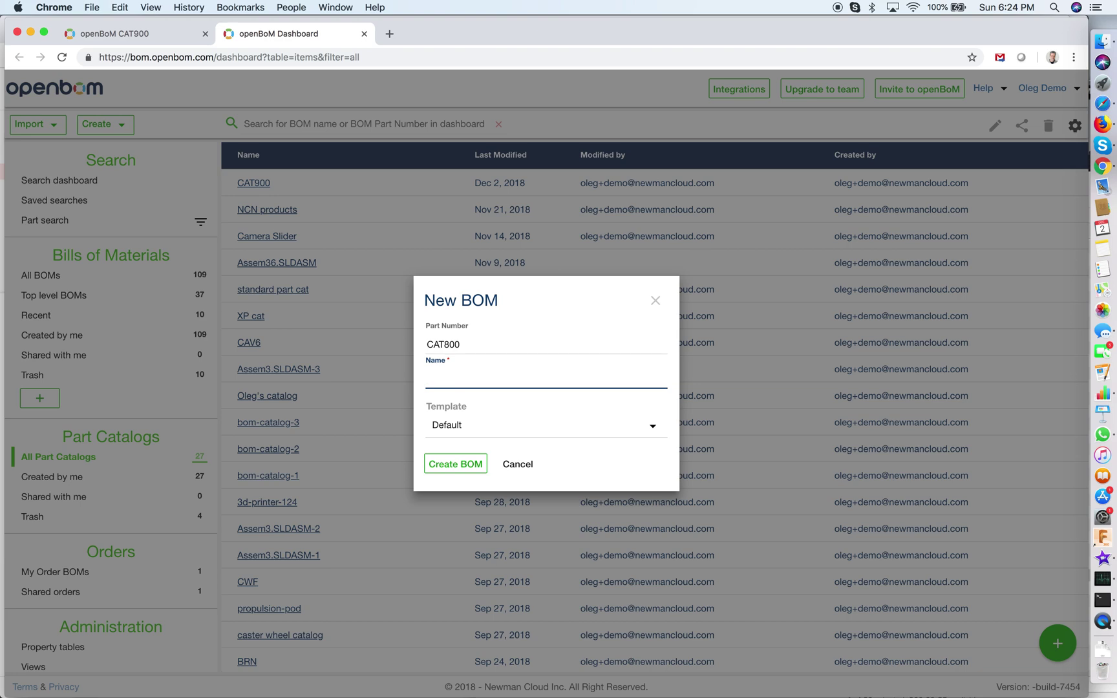
text(Gadget assembly)
click(464, 472)
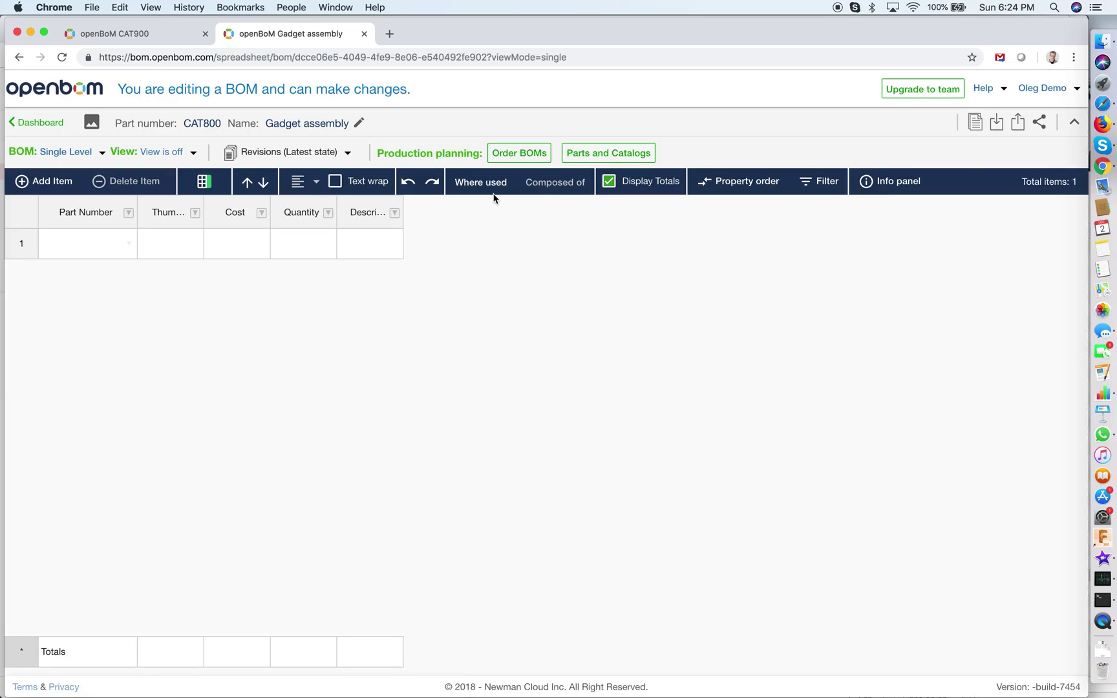
Link the CAT900 catalog to the BOM and delete the duplicate Description and Cost properties from the BOM
click(606, 158)
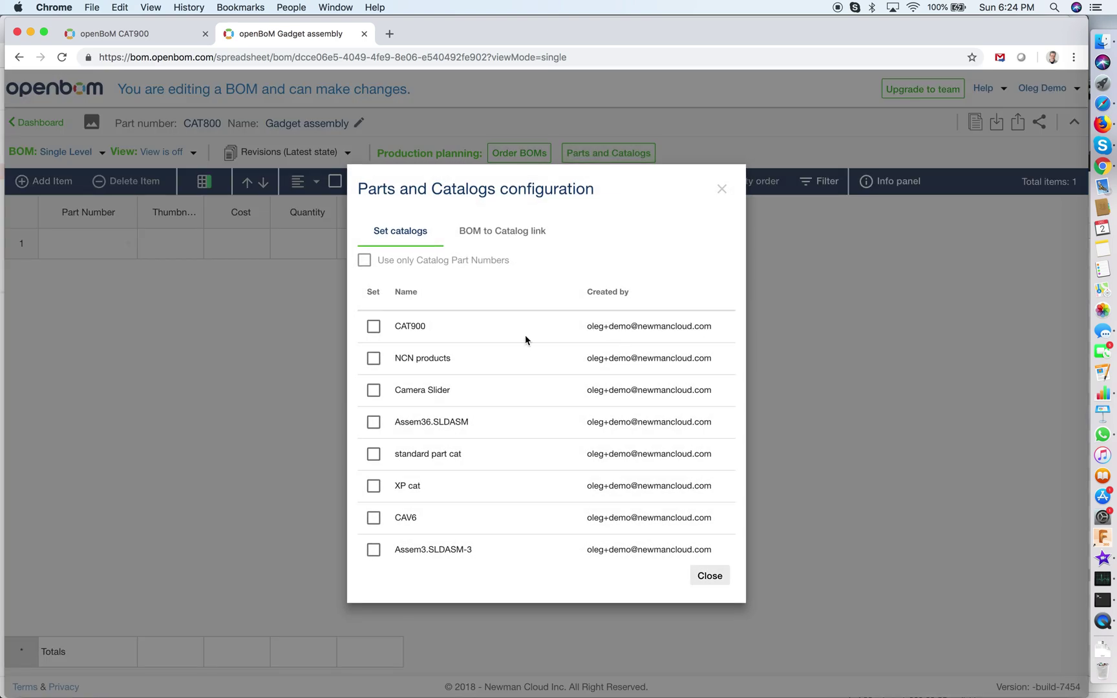
click(379, 330)
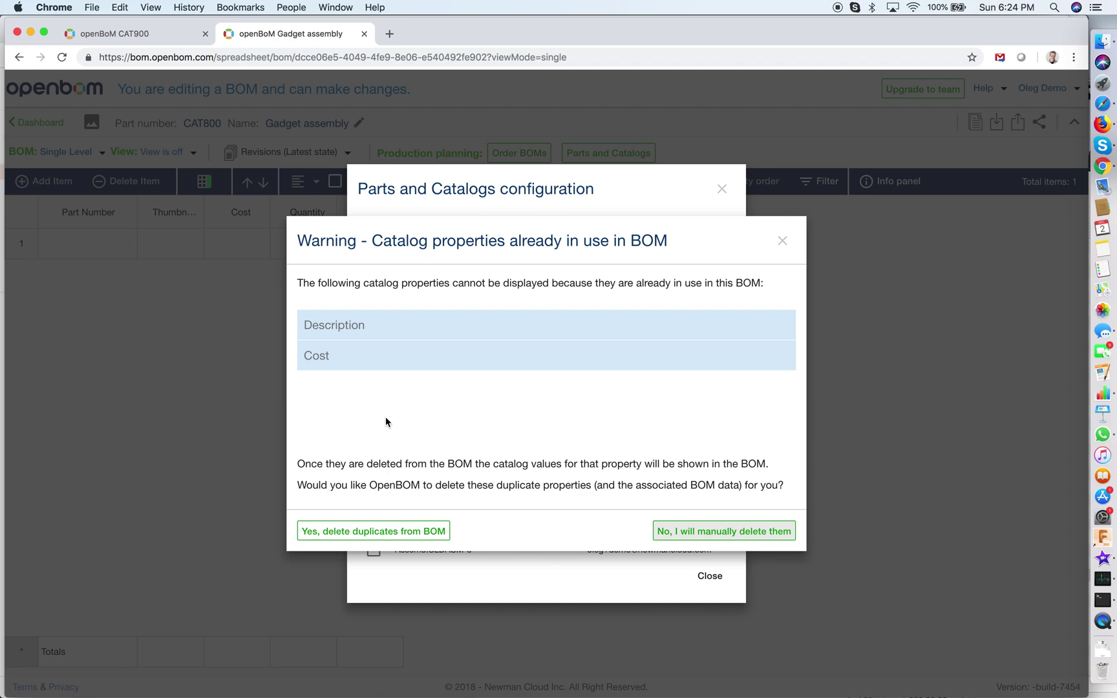
click(439, 536)
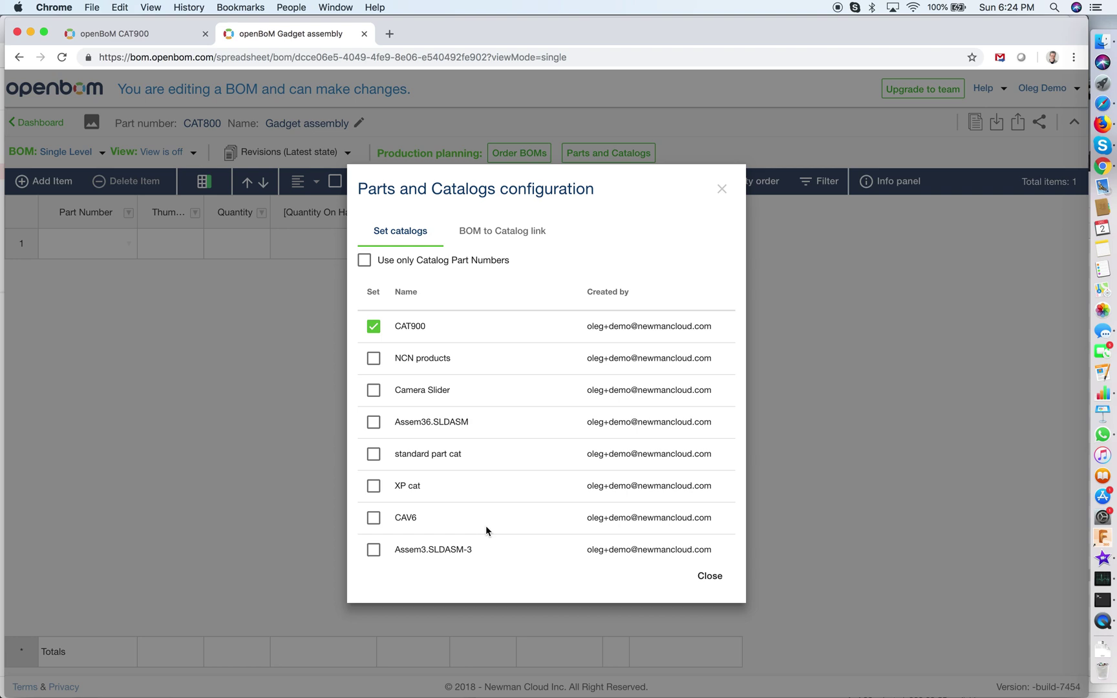
click(721, 577)
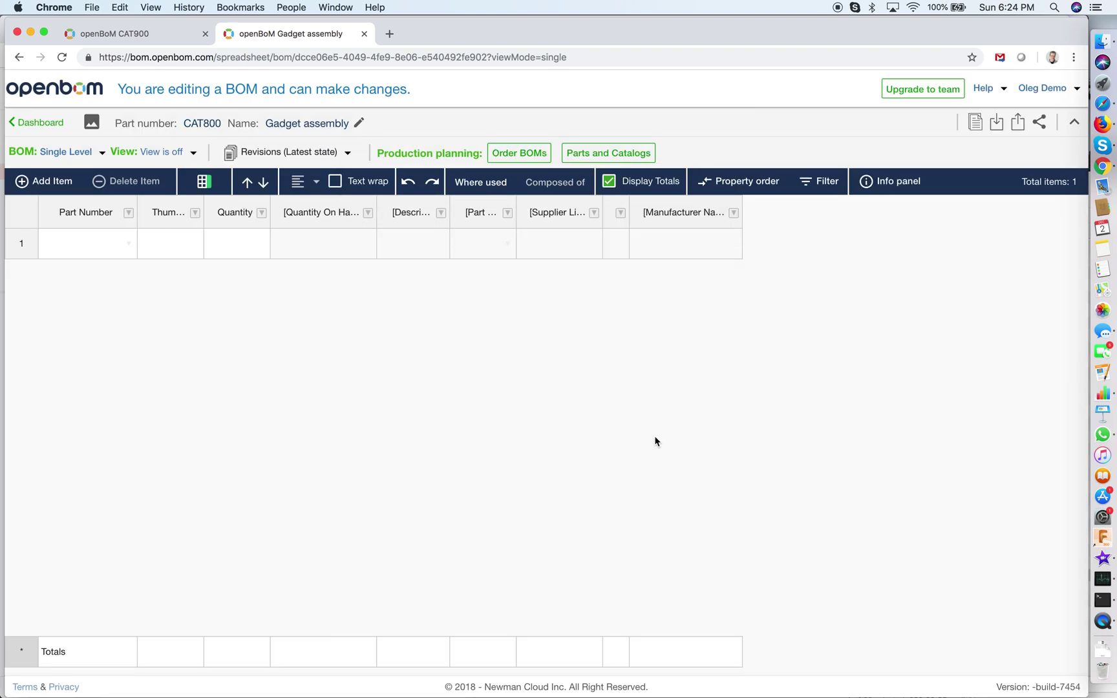
Widen the collapsed Cost column enough to show its heading
drag(625, 211, 689, 229)
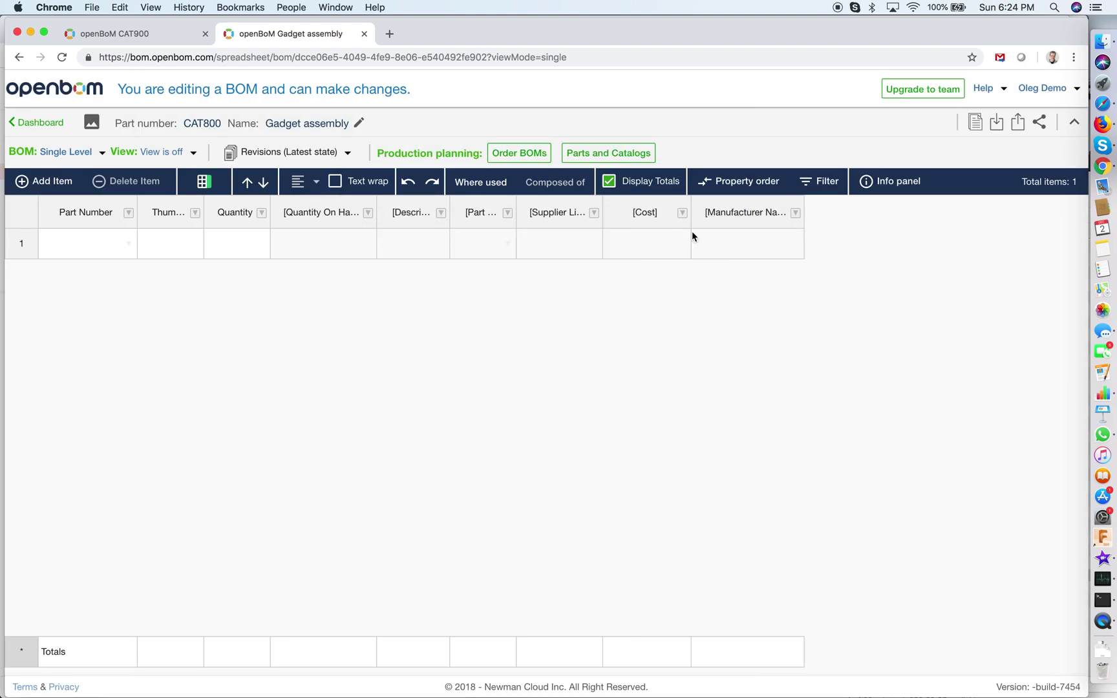
click(93, 234)
click(223, 244)
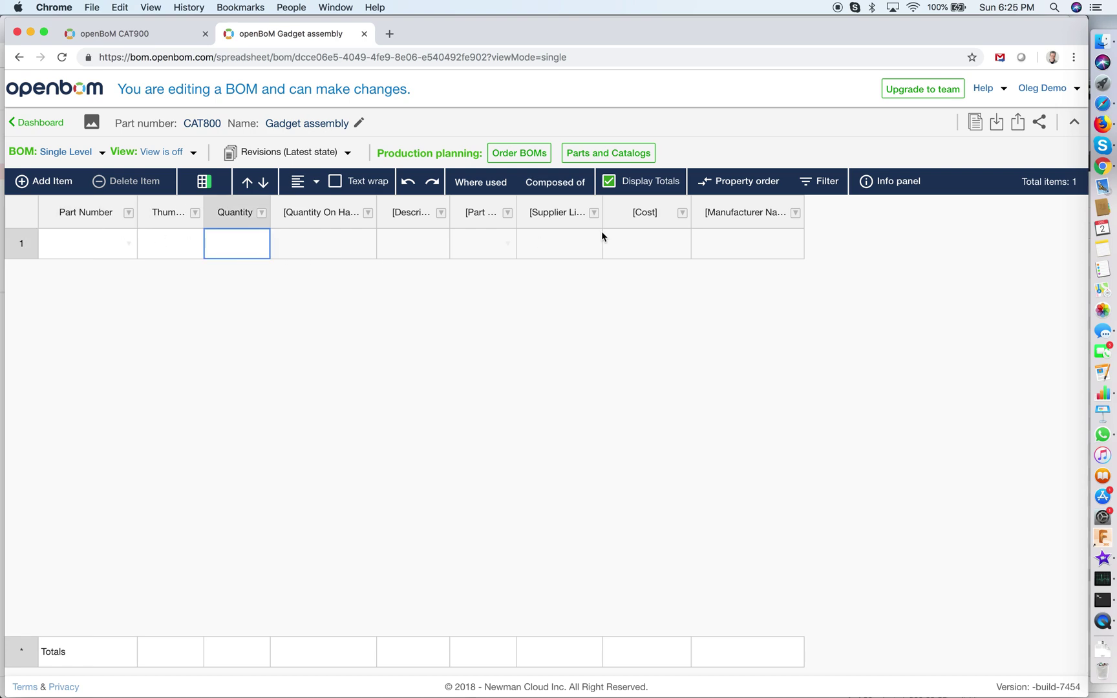
click(665, 242)
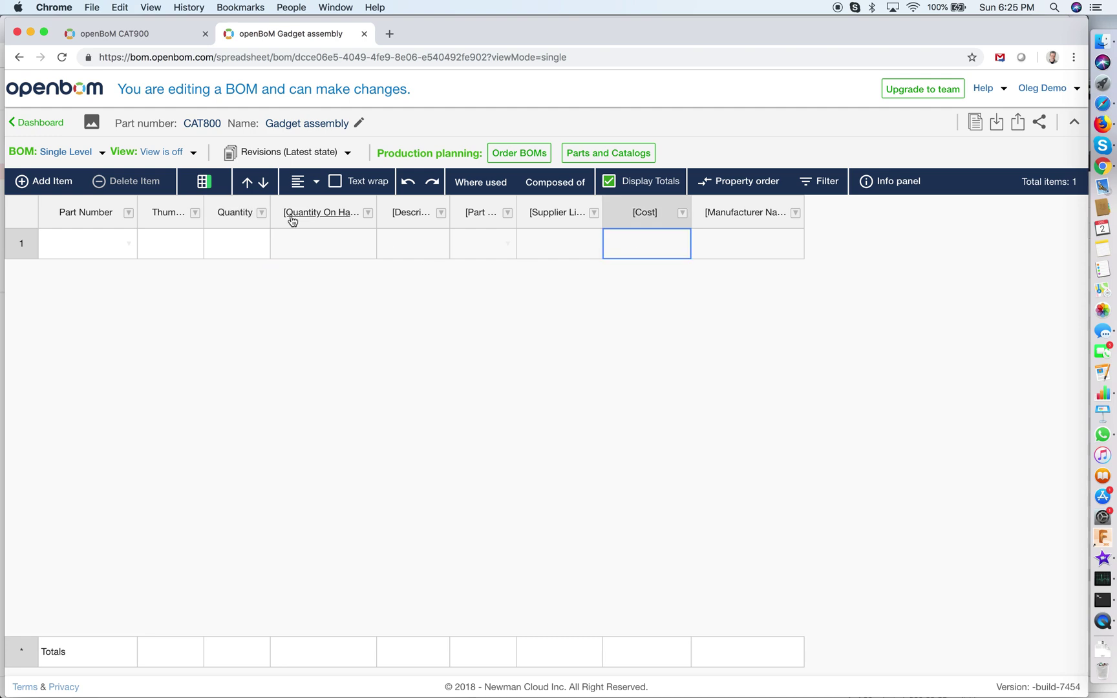
Reorder the BOM properties so that Cost comes directly after Quantity
click(768, 183)
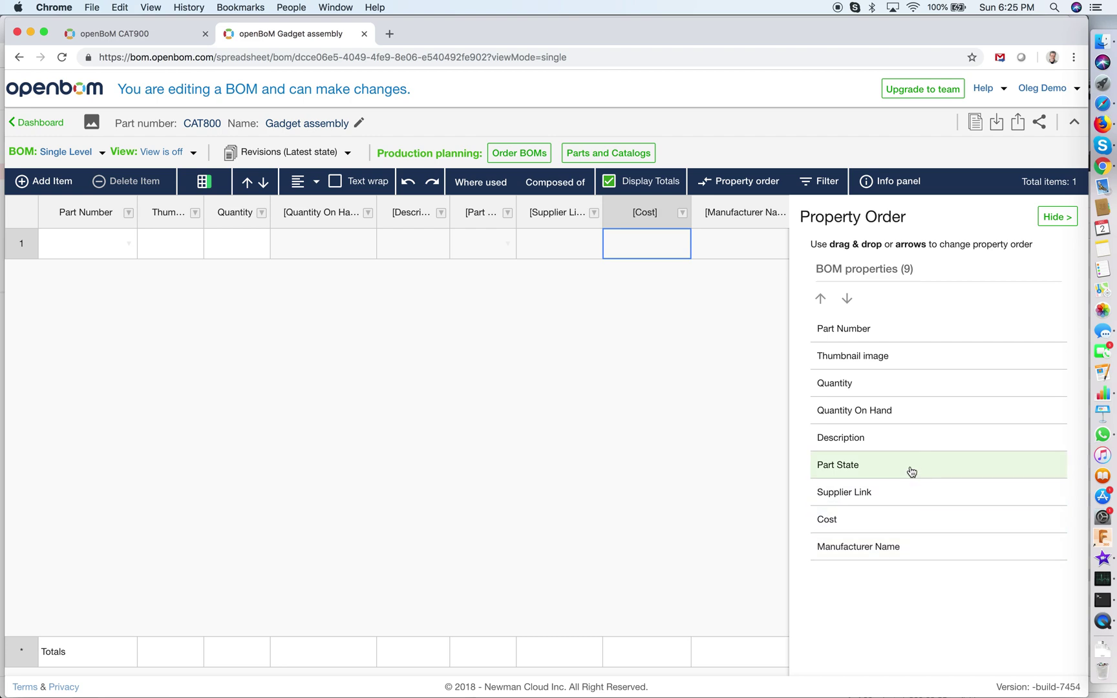
click(896, 519)
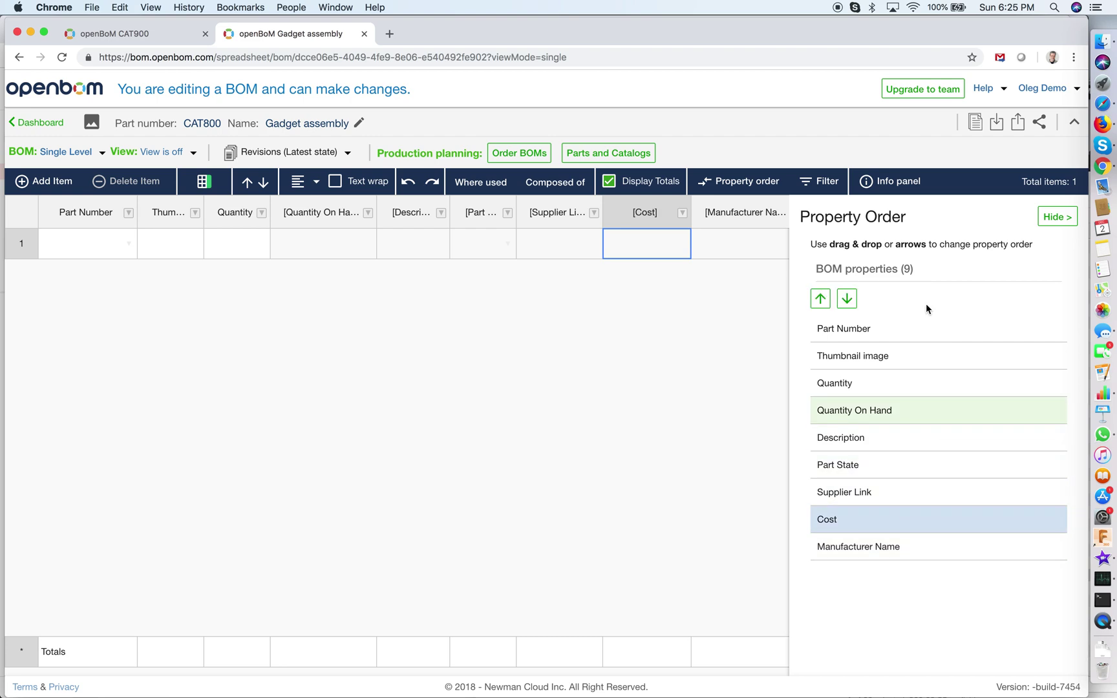
click(821, 299)
click(822, 299)
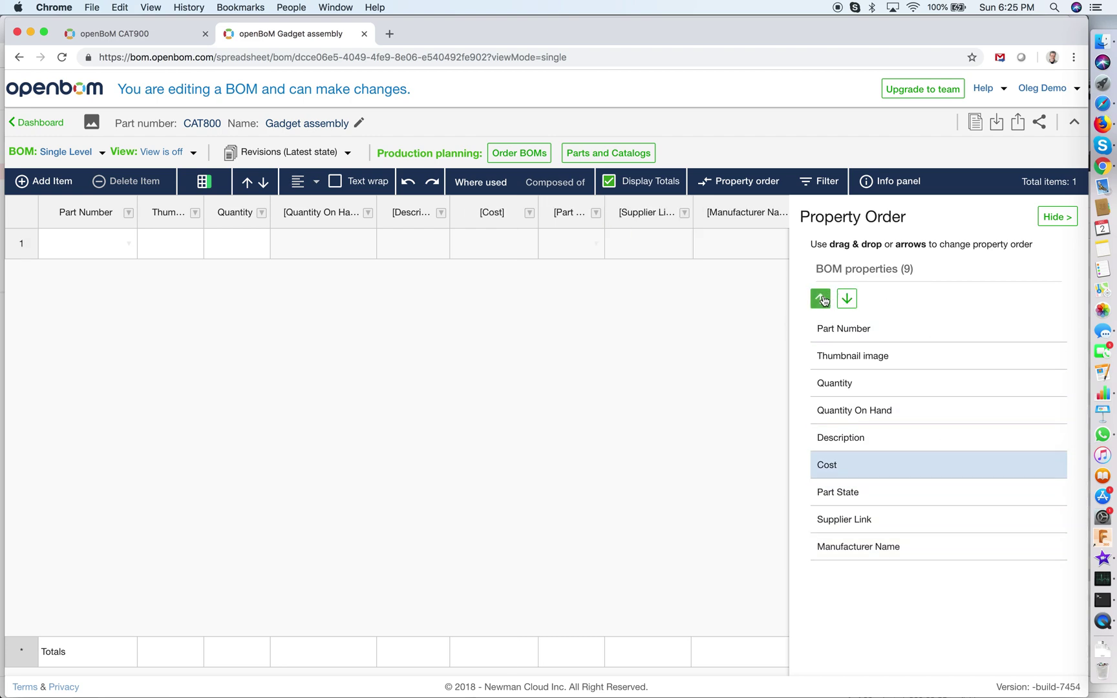
click(821, 298)
click(822, 299)
click(822, 299)
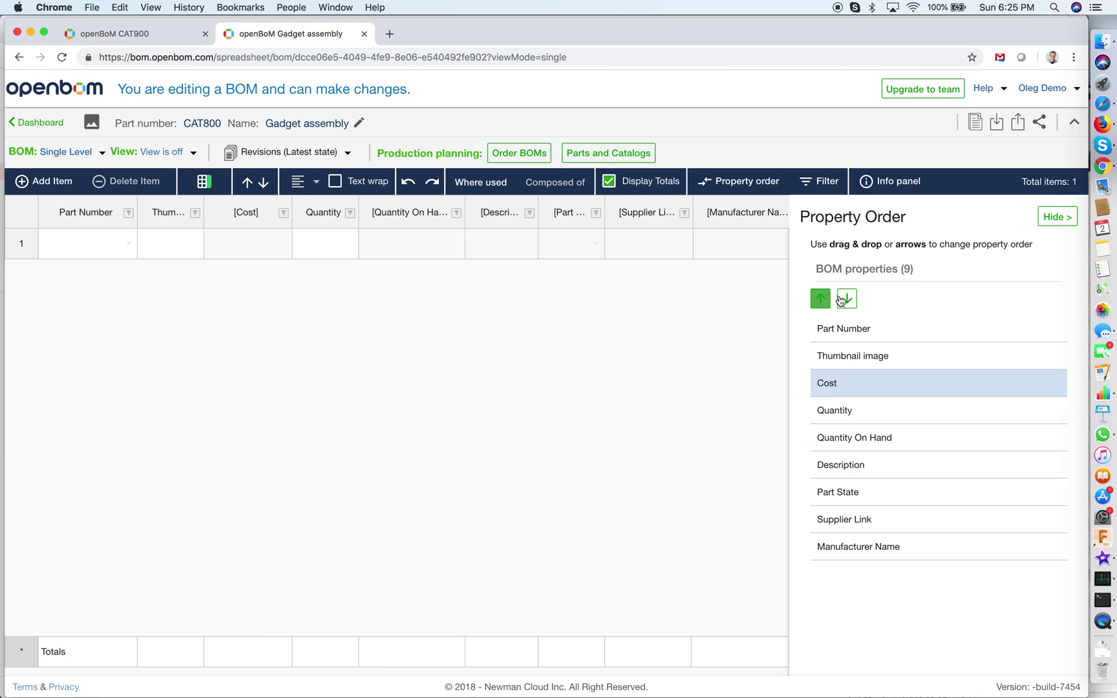
click(847, 299)
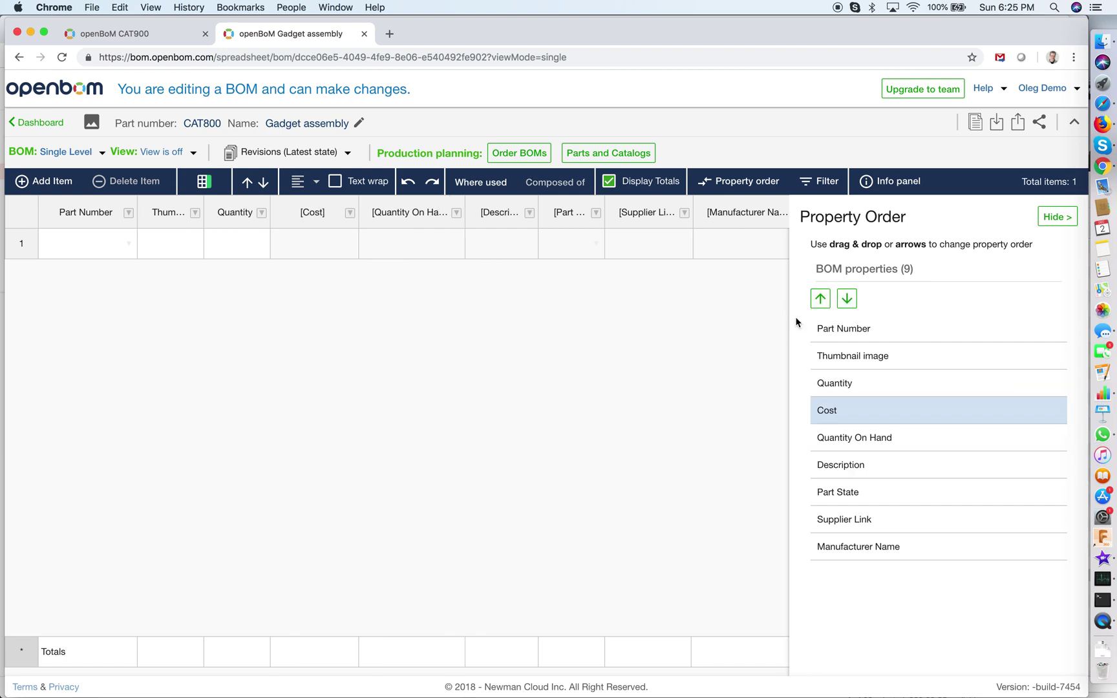
click(1058, 217)
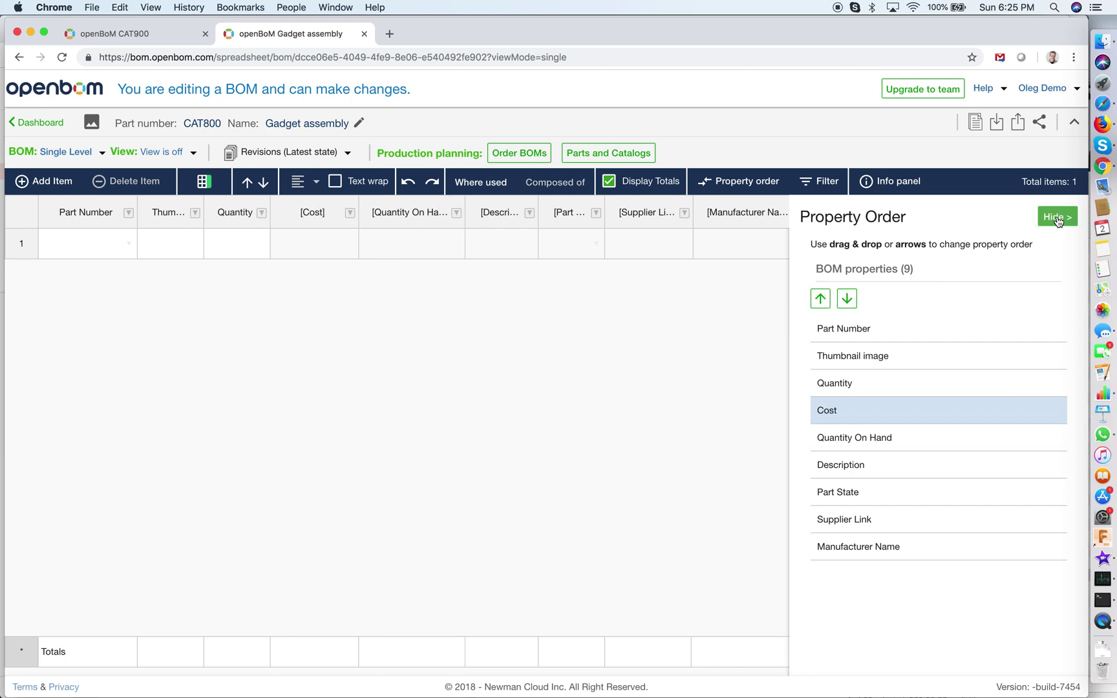
Insert the public property "calculated cost" directly after the Cost column, searching for it with "calc"
click(349, 215)
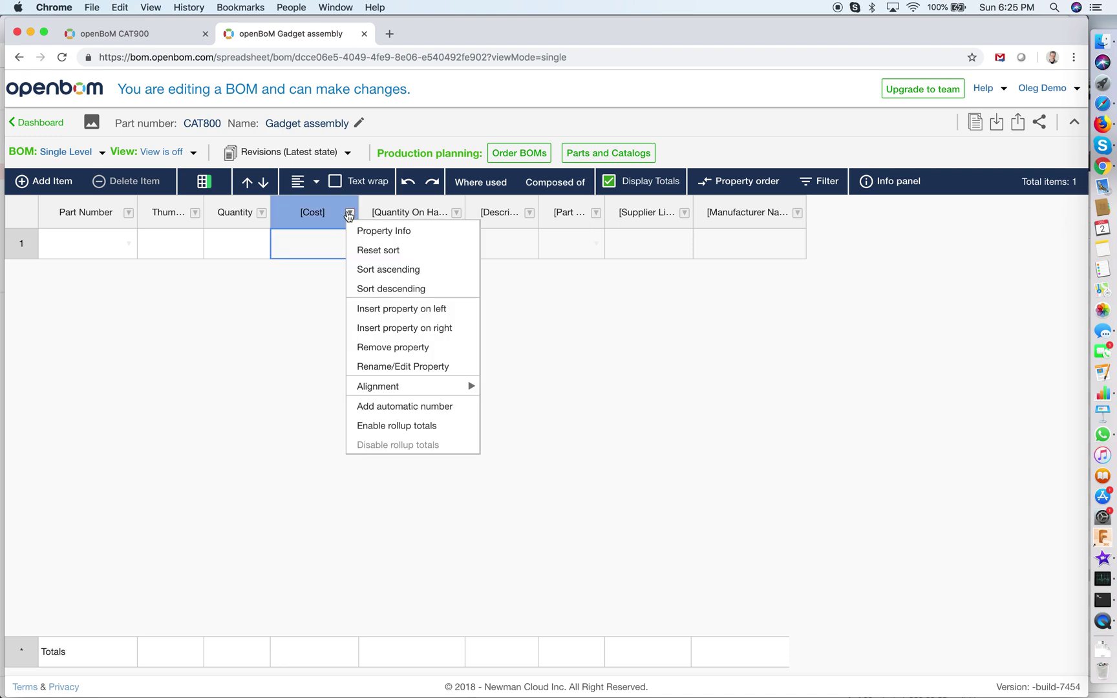
click(445, 328)
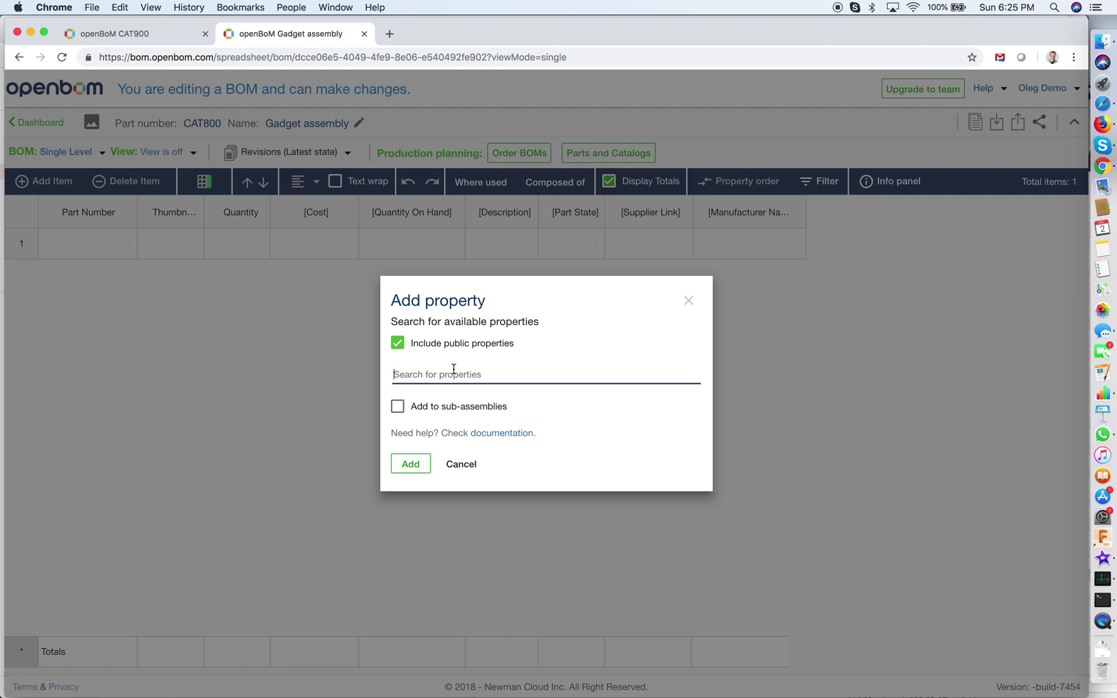
text(calc)
click(533, 315)
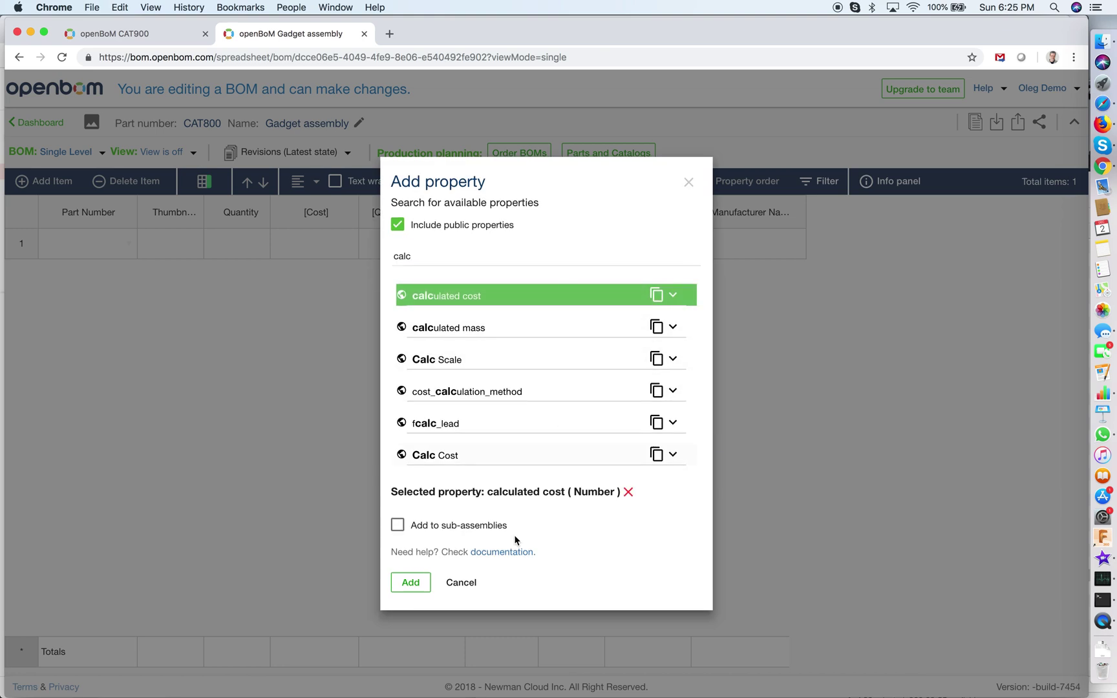
click(411, 583)
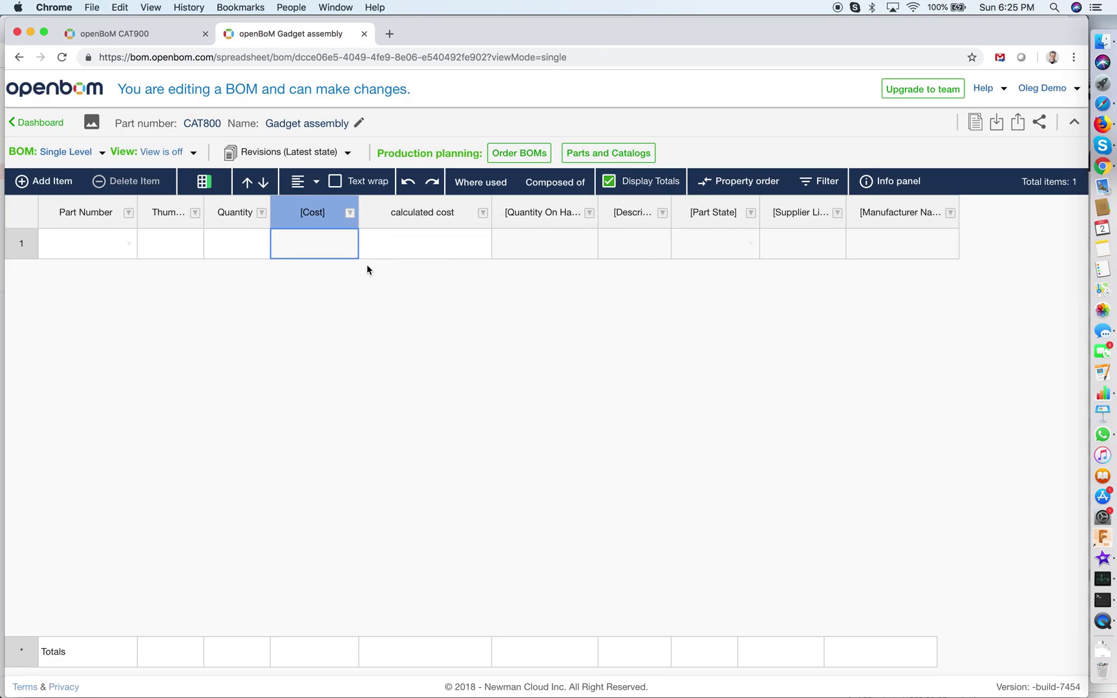
click(420, 252)
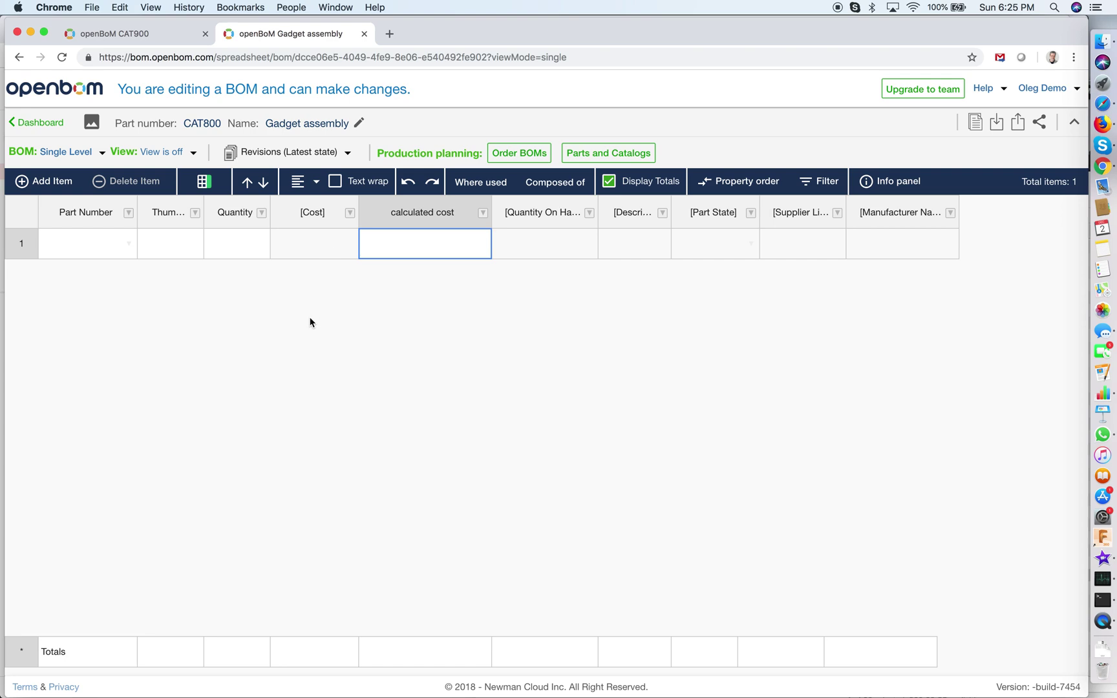
Insert part CAT006 (PCBA) from the CAT900 catalog into the empty first BOM row using the part search
click(129, 246)
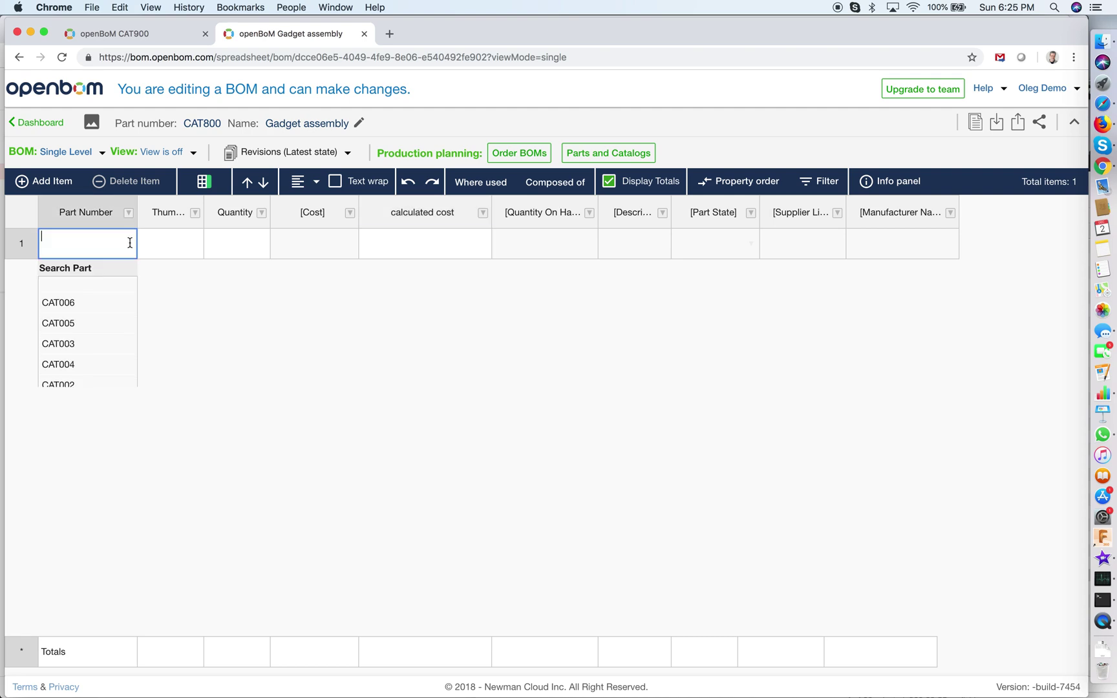
click(189, 292)
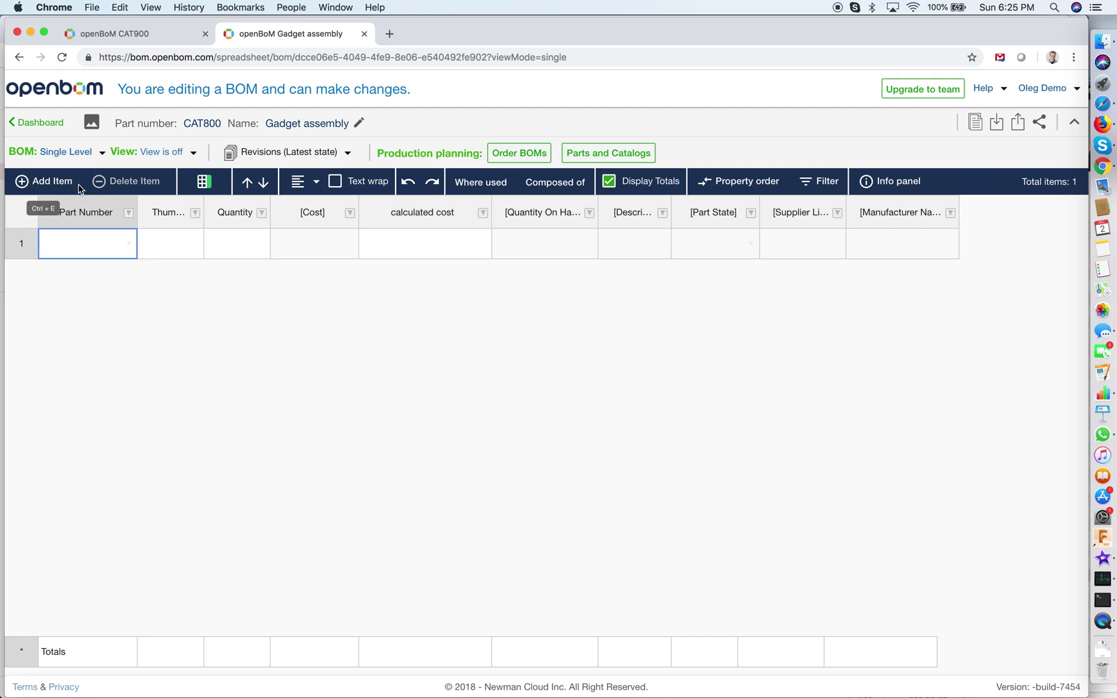
click(128, 245)
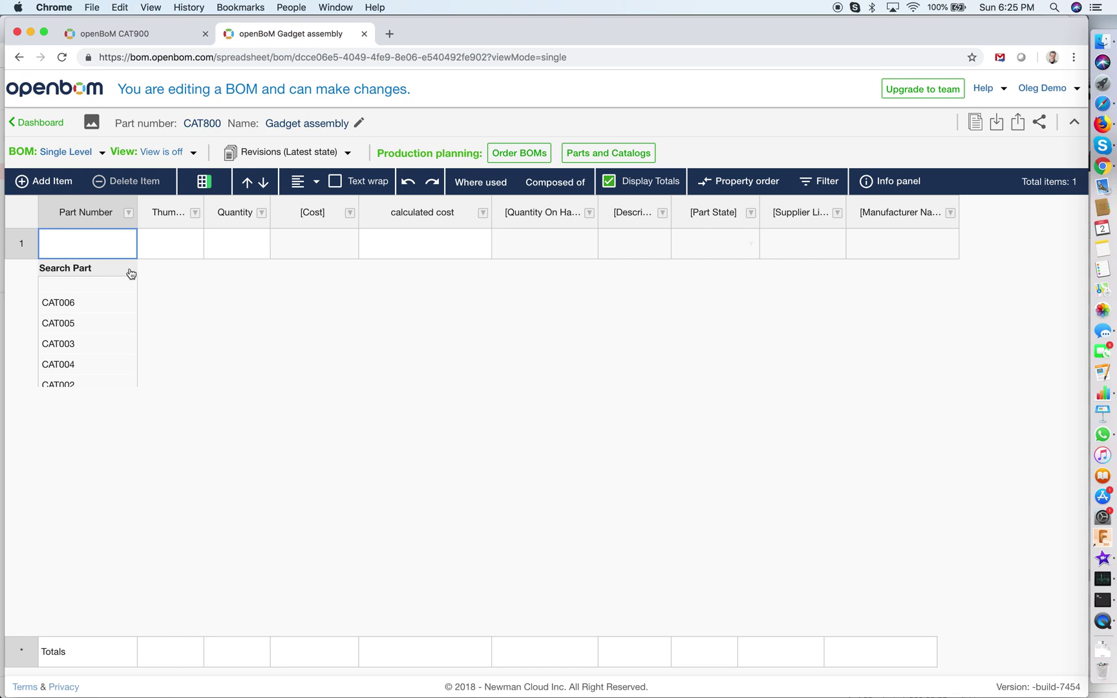
click(111, 272)
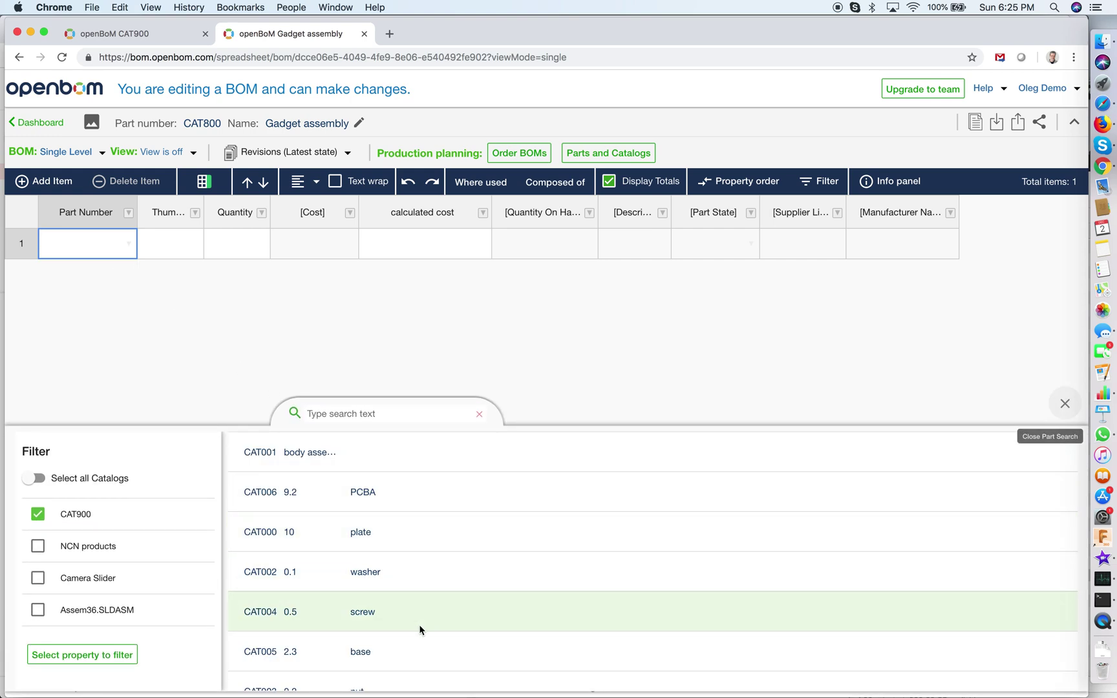
scroll(418, 626, down, 1)
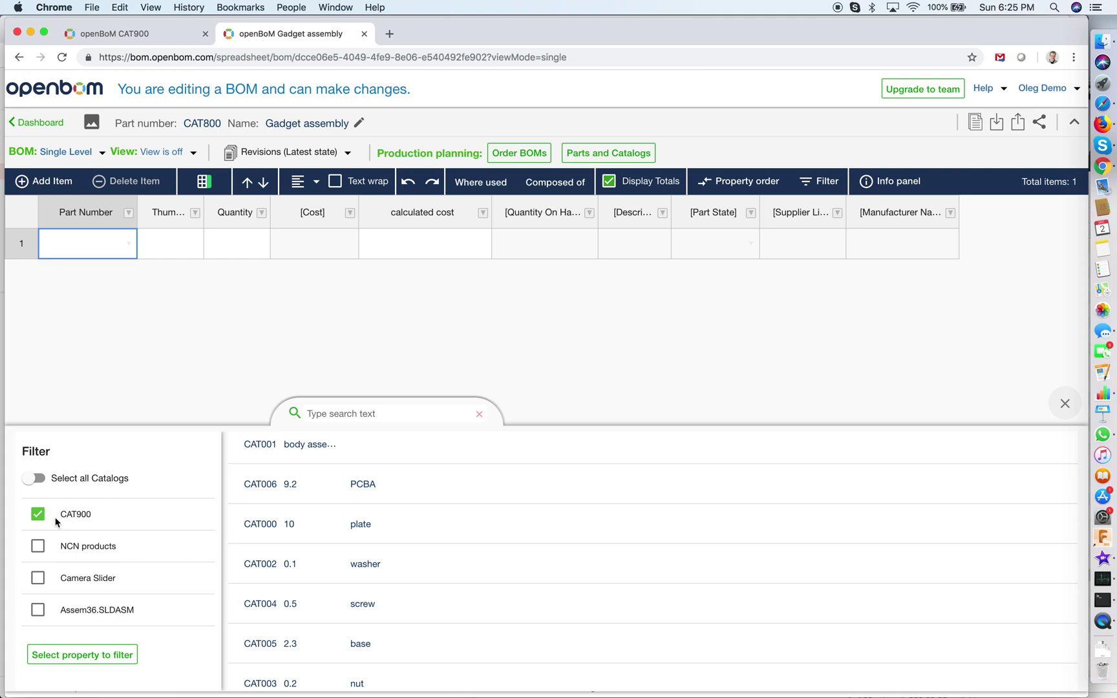
scroll(391, 621, down, 1)
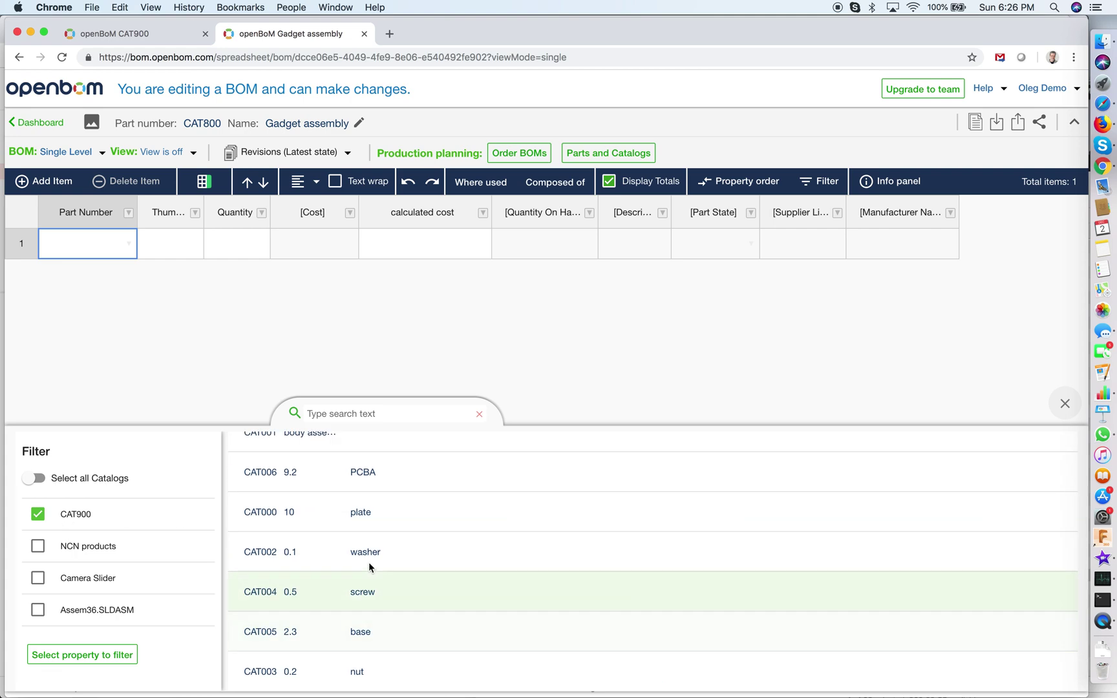
scroll(417, 540, up, 1)
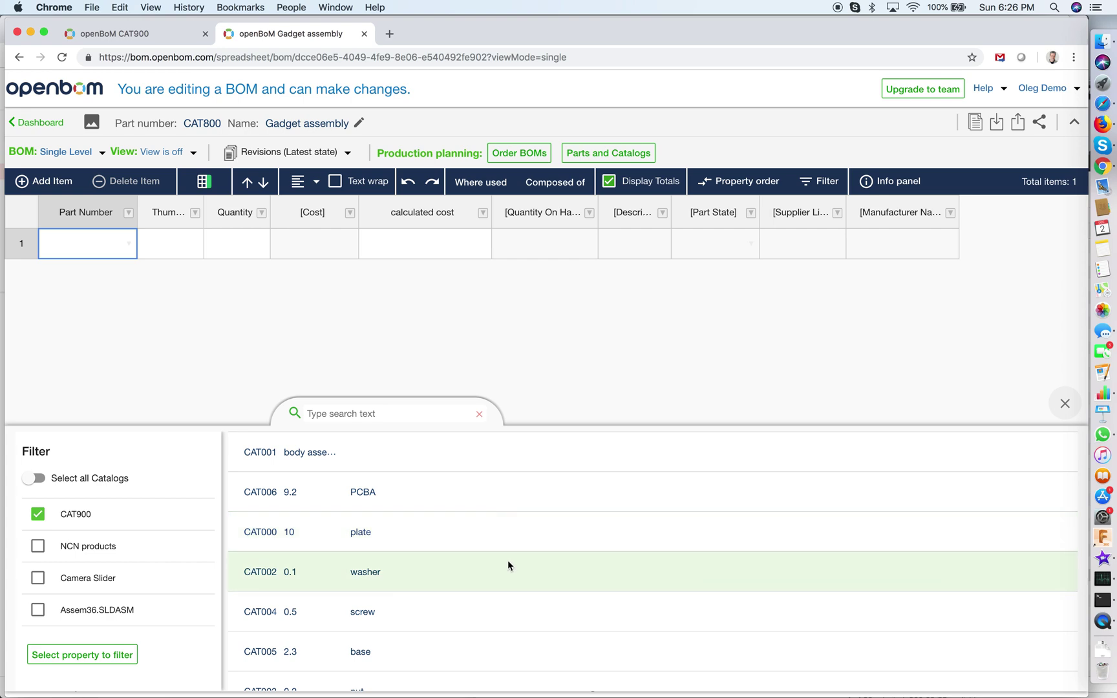
click(431, 491)
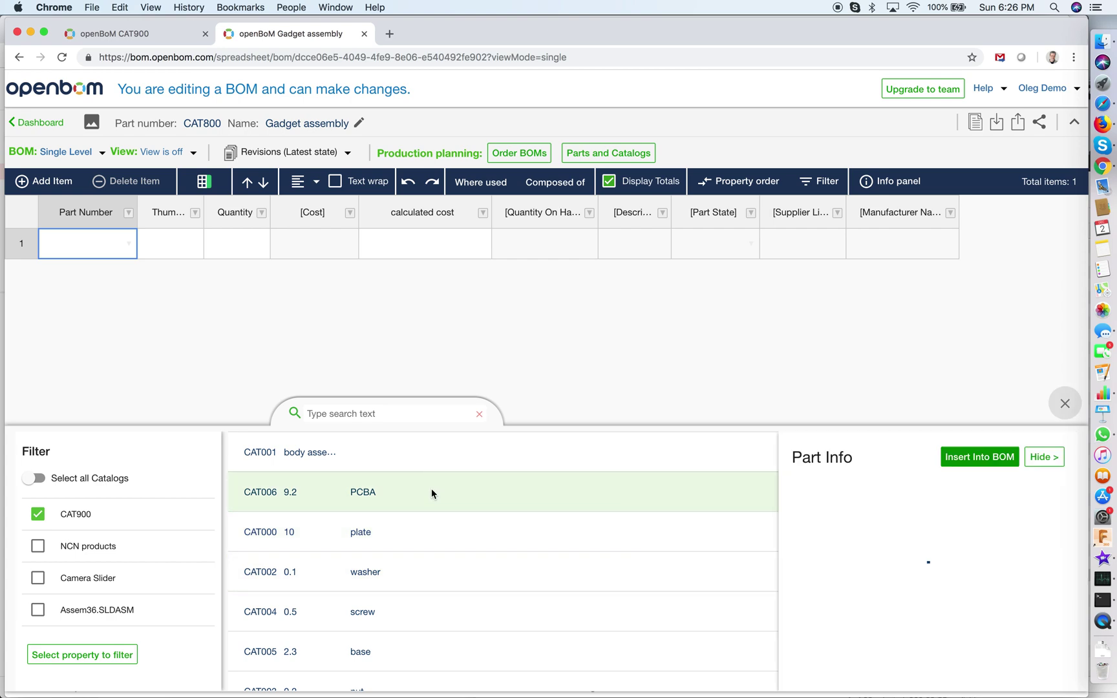
click(957, 461)
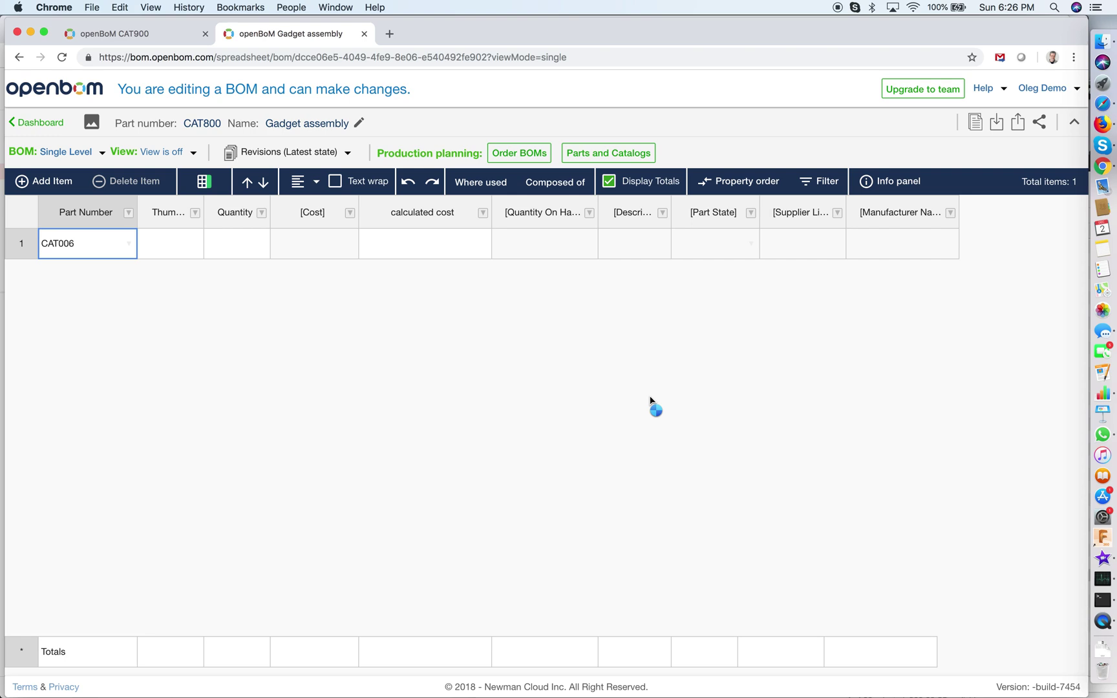
Add a BOM item and fill it with part CAT000 (plate) from the CAT900 catalog through the part search
click(53, 181)
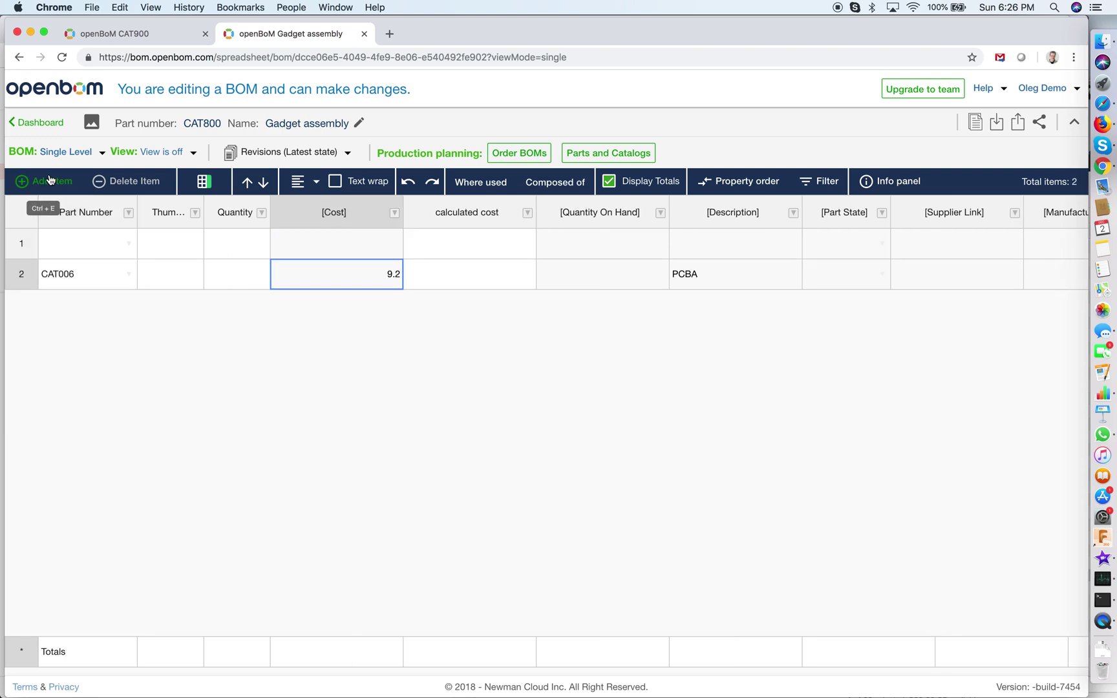
click(129, 243)
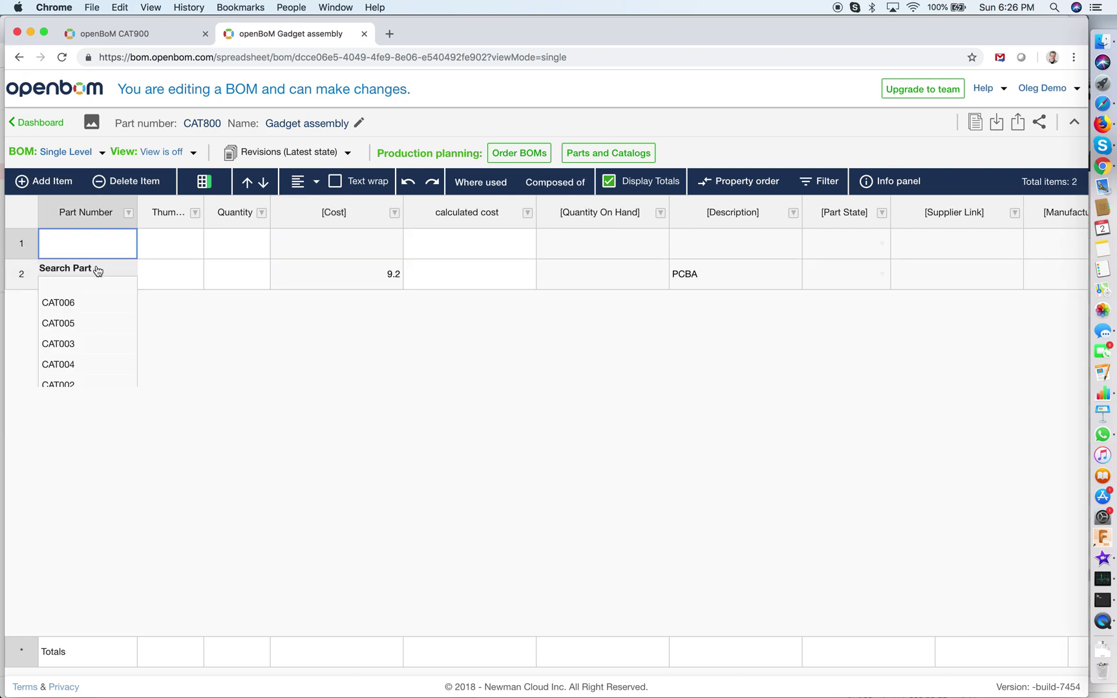
click(97, 270)
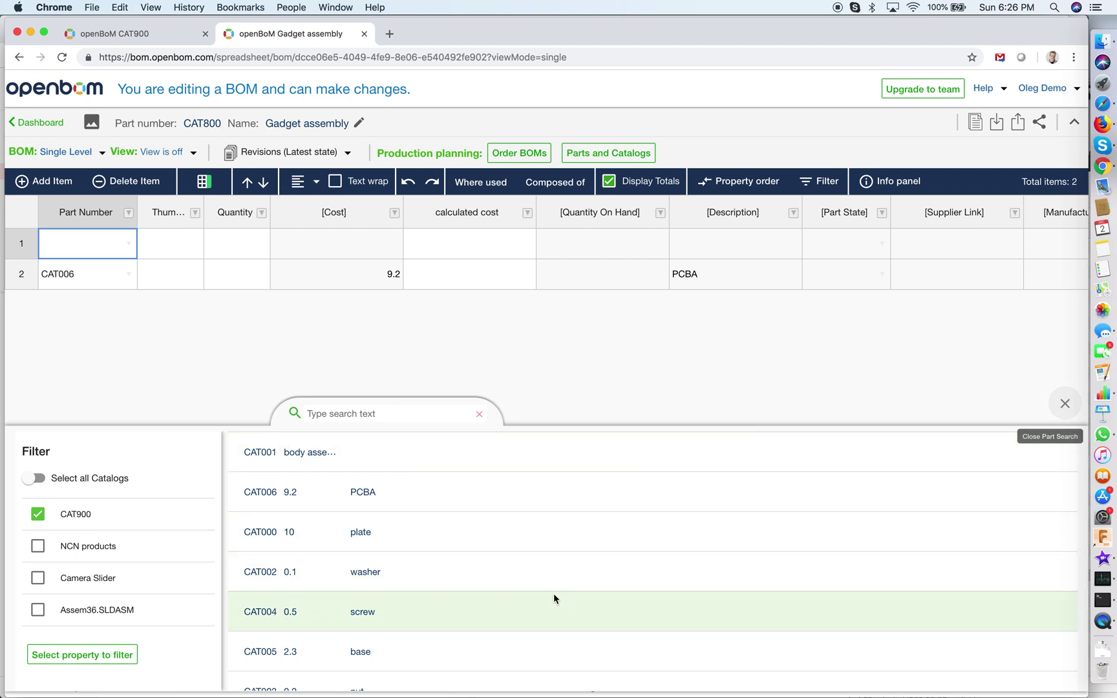
scroll(554, 594, down, 1)
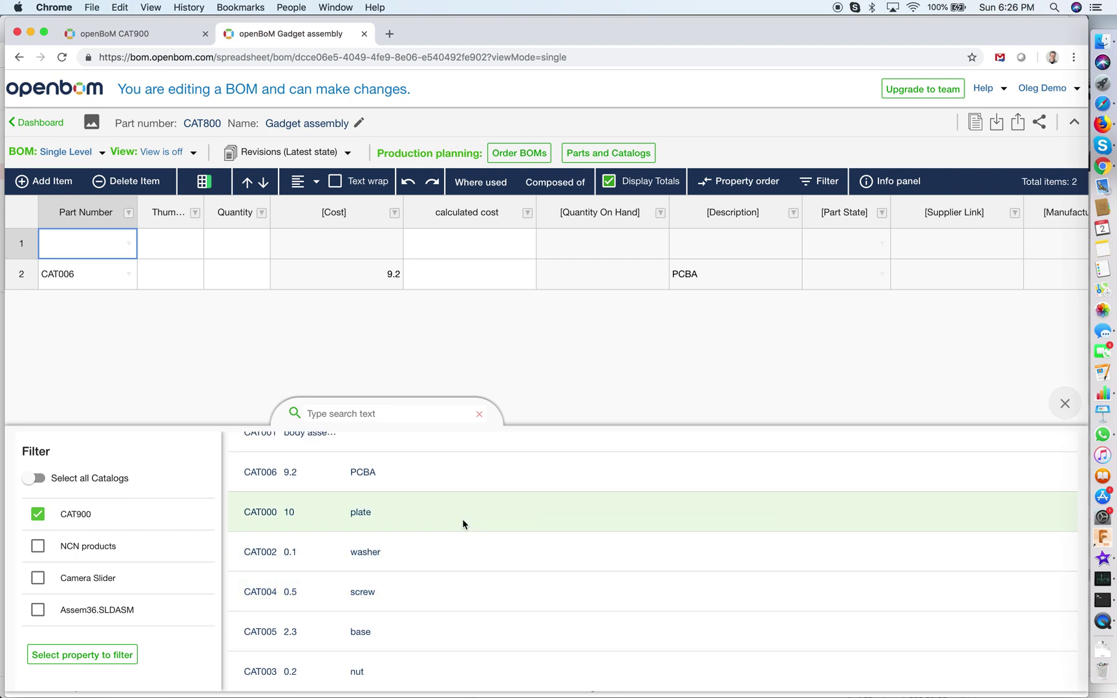
click(463, 518)
click(972, 457)
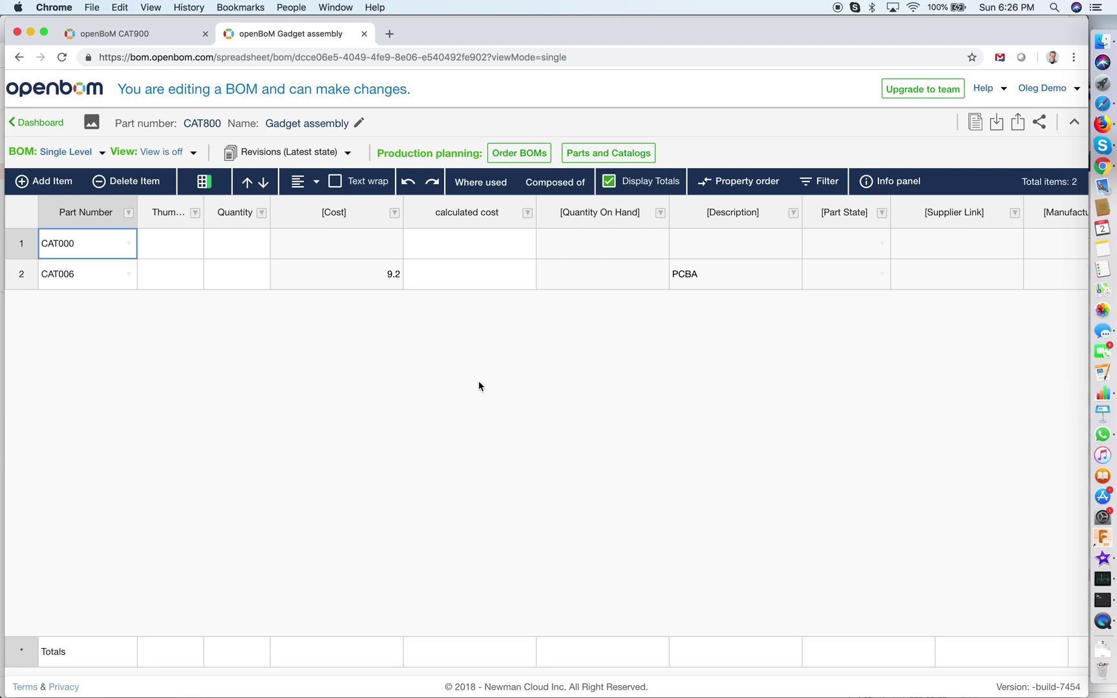
Add another BOM item and insert part CAT002 (washer) from the CAT900 catalog
click(54, 181)
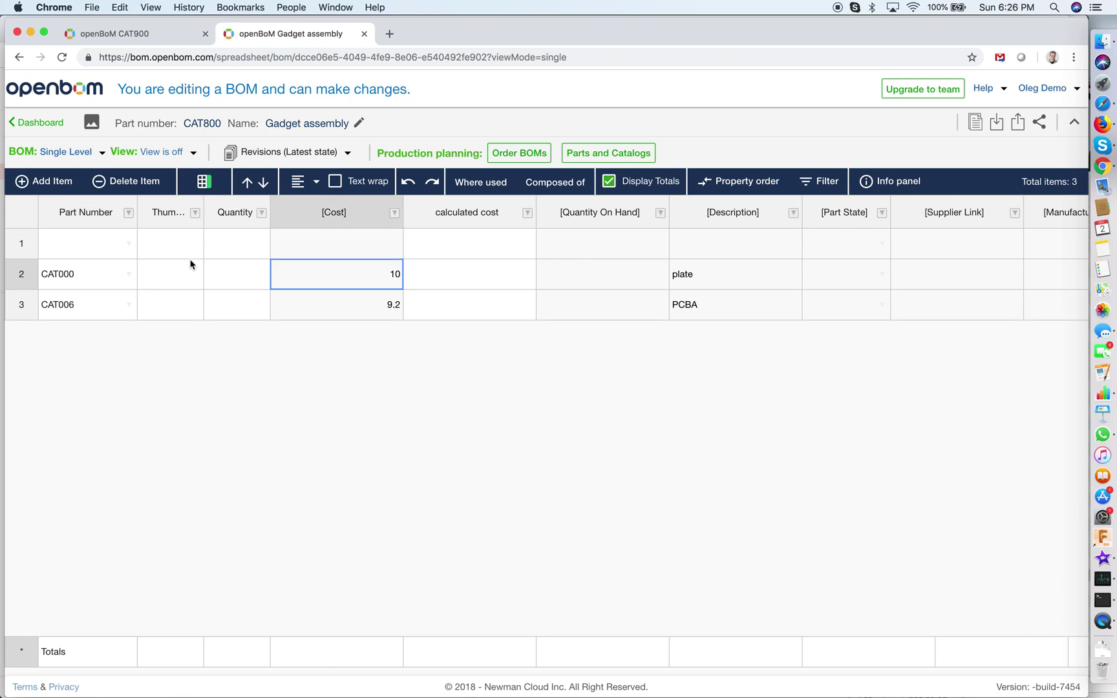
click(129, 244)
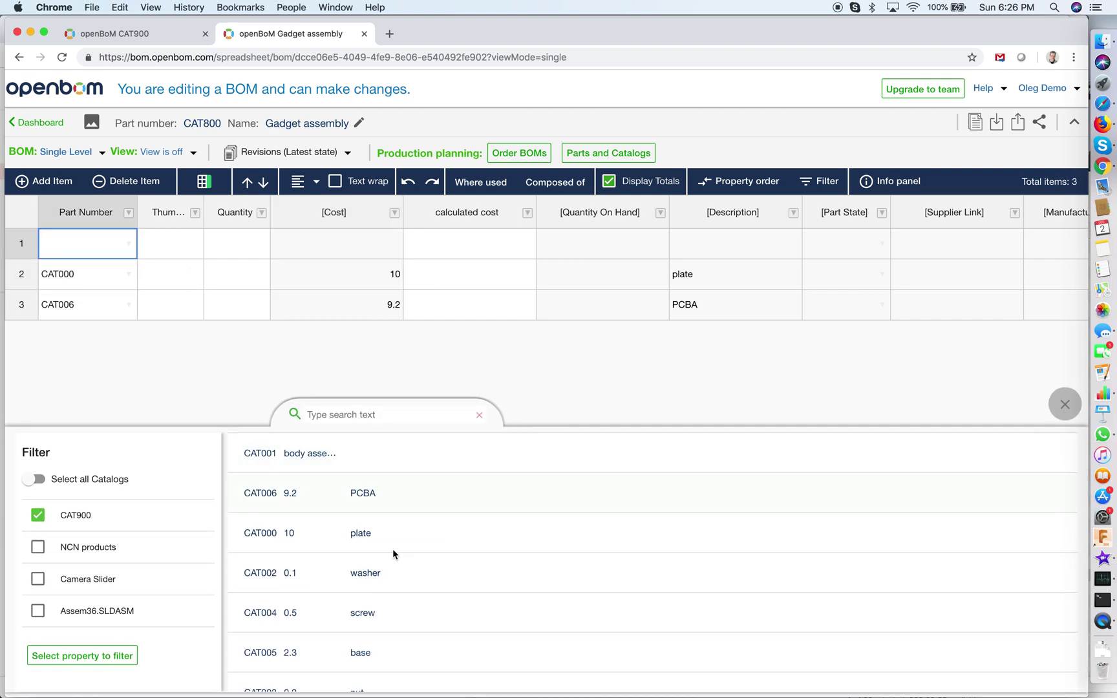
click(436, 572)
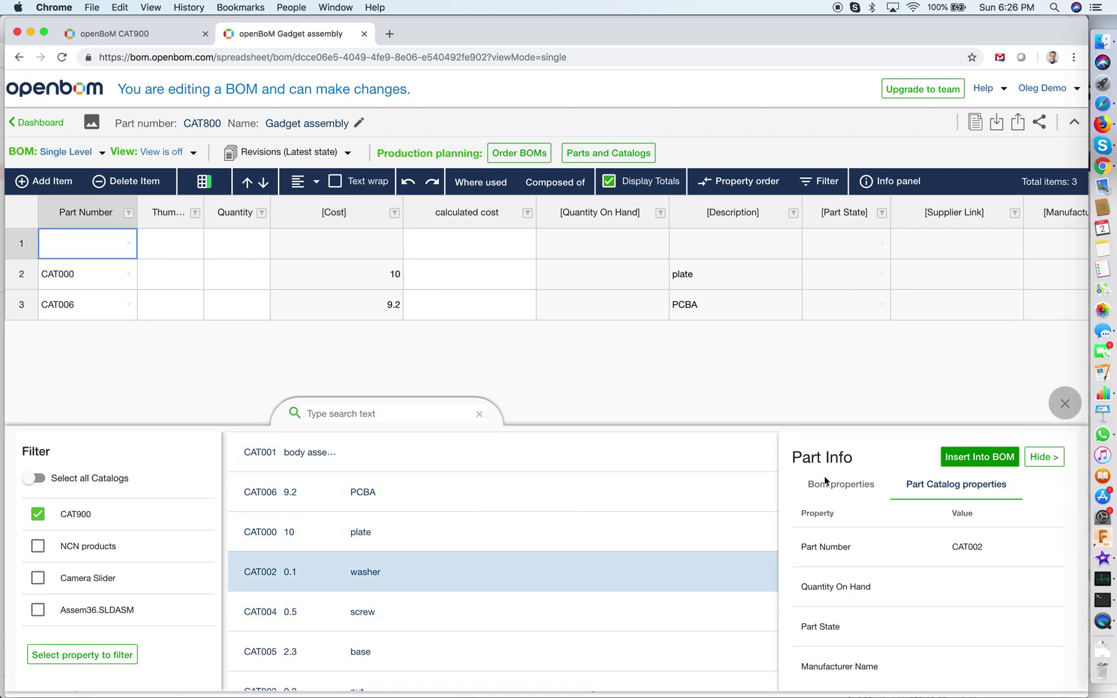
click(980, 457)
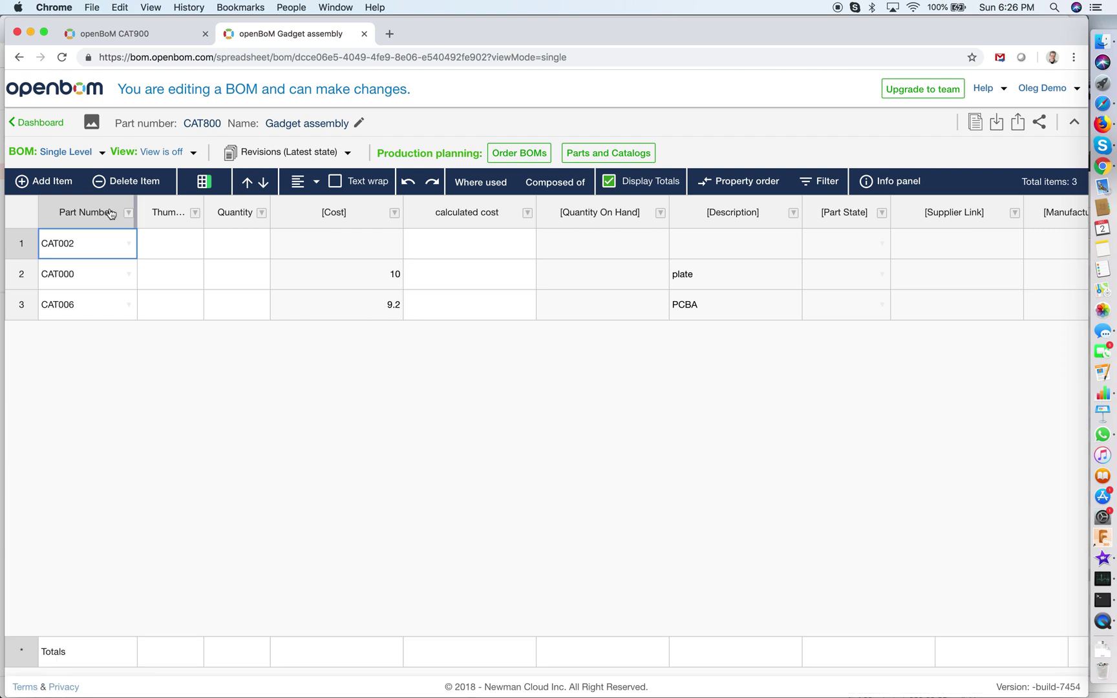
Add a BOM item for the nut, inserting part CAT003 from the CAT900 catalog search
click(44, 181)
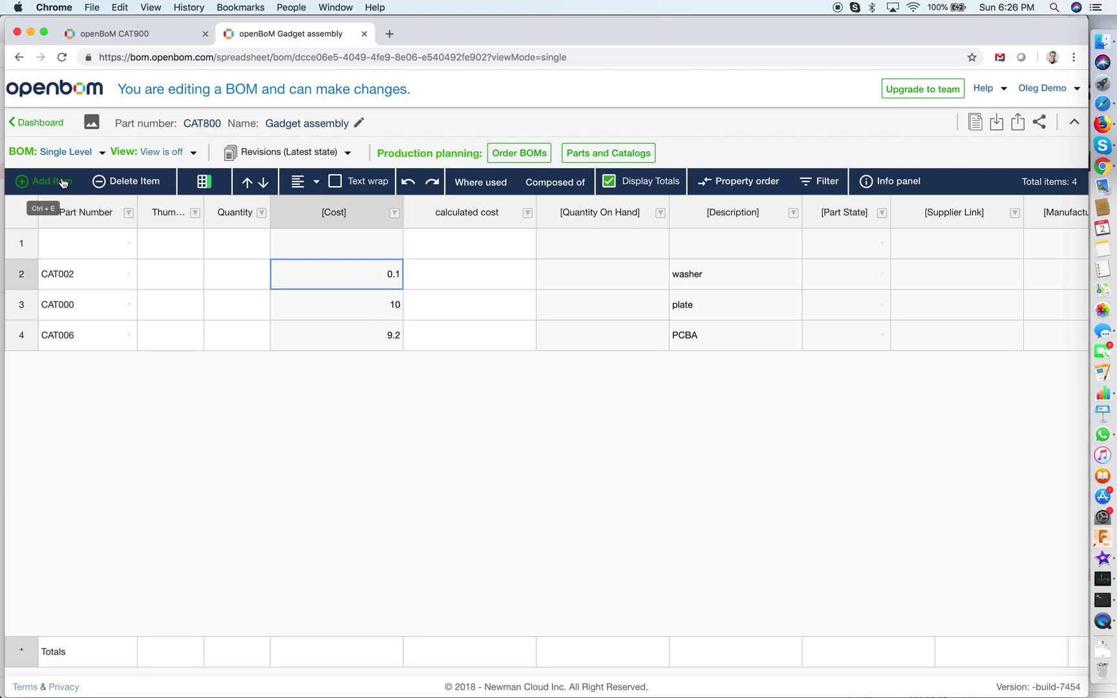
click(128, 243)
click(91, 271)
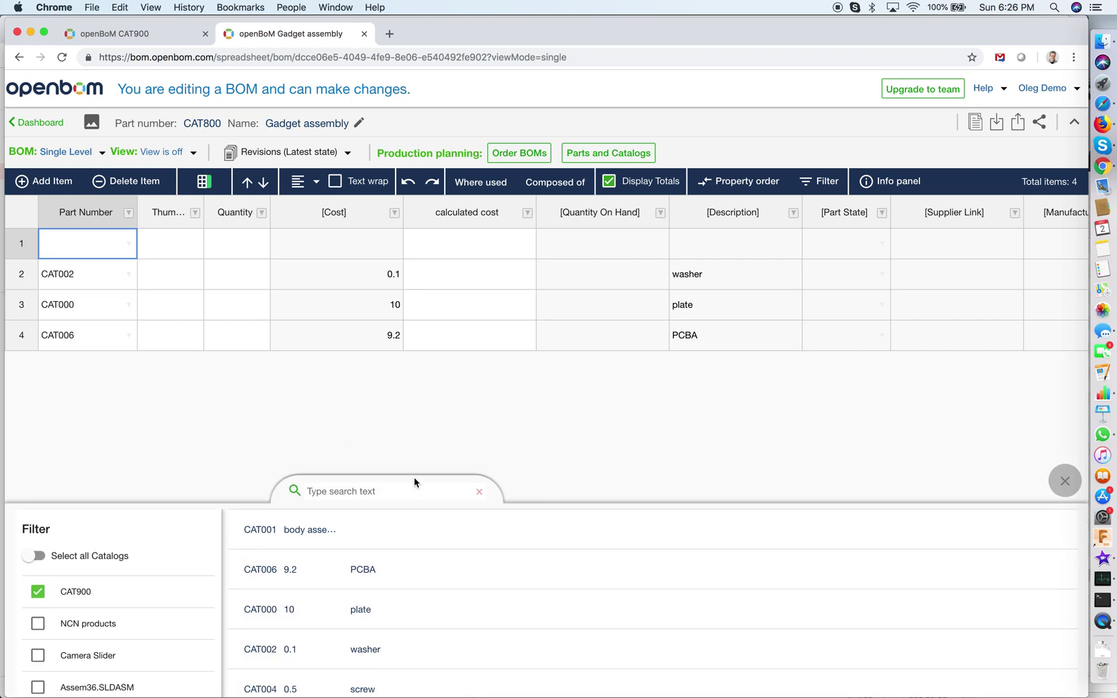
scroll(446, 611, down, 1)
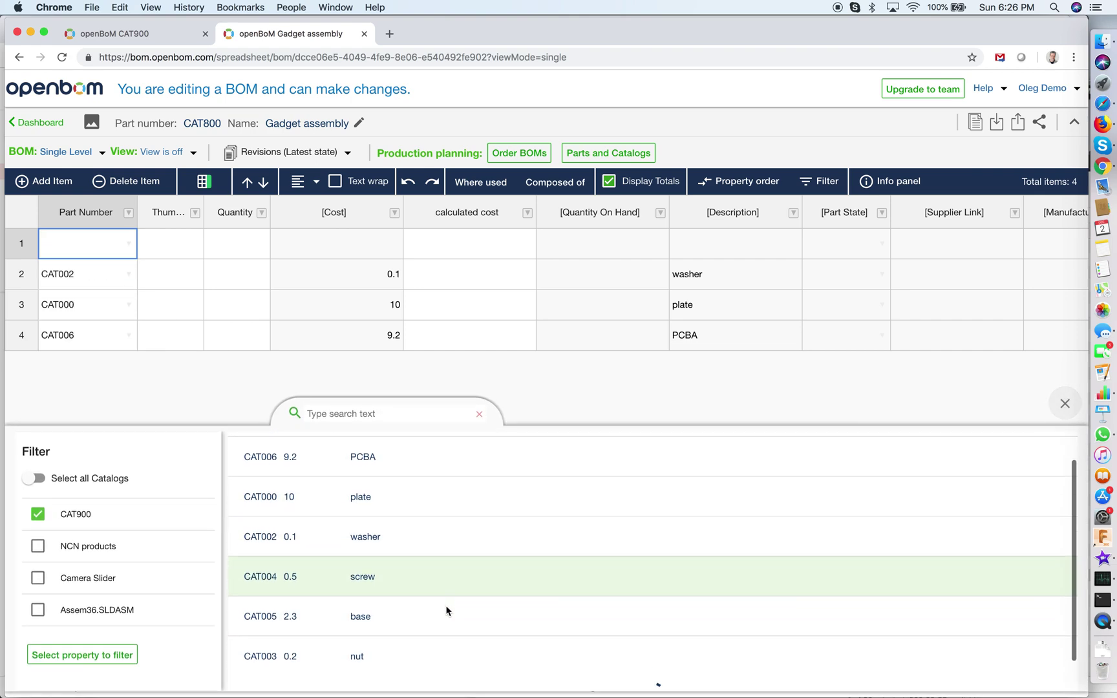
click(433, 662)
click(945, 463)
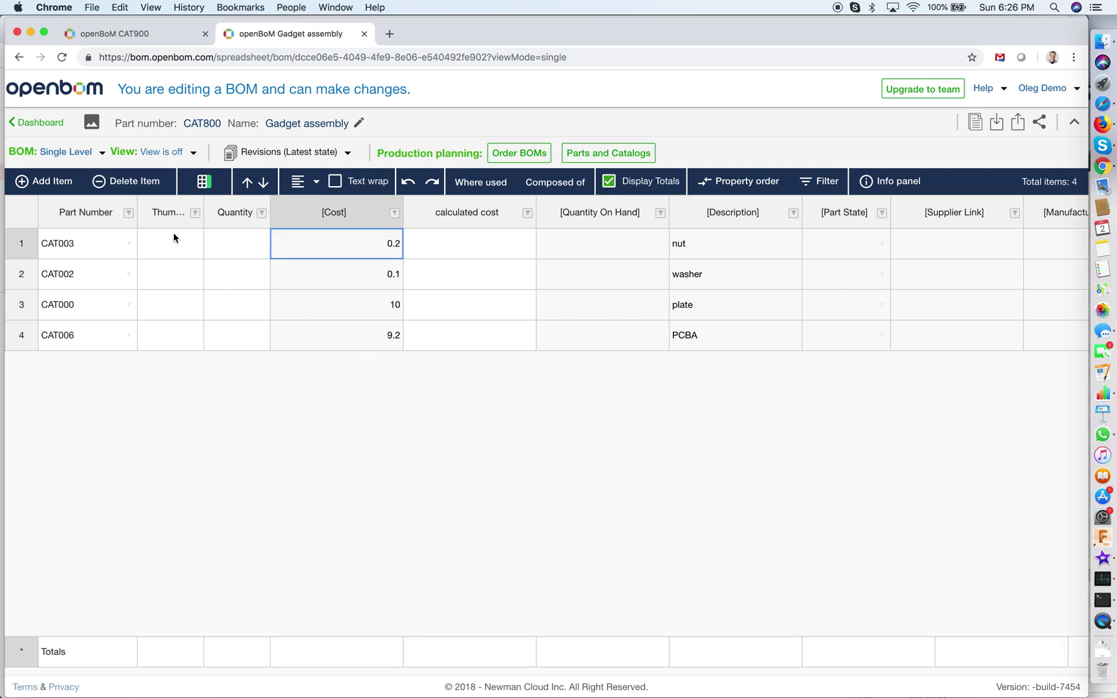
Add a BOM item for the screw, inserting part CAT004 from the CAT900 catalog search
click(40, 182)
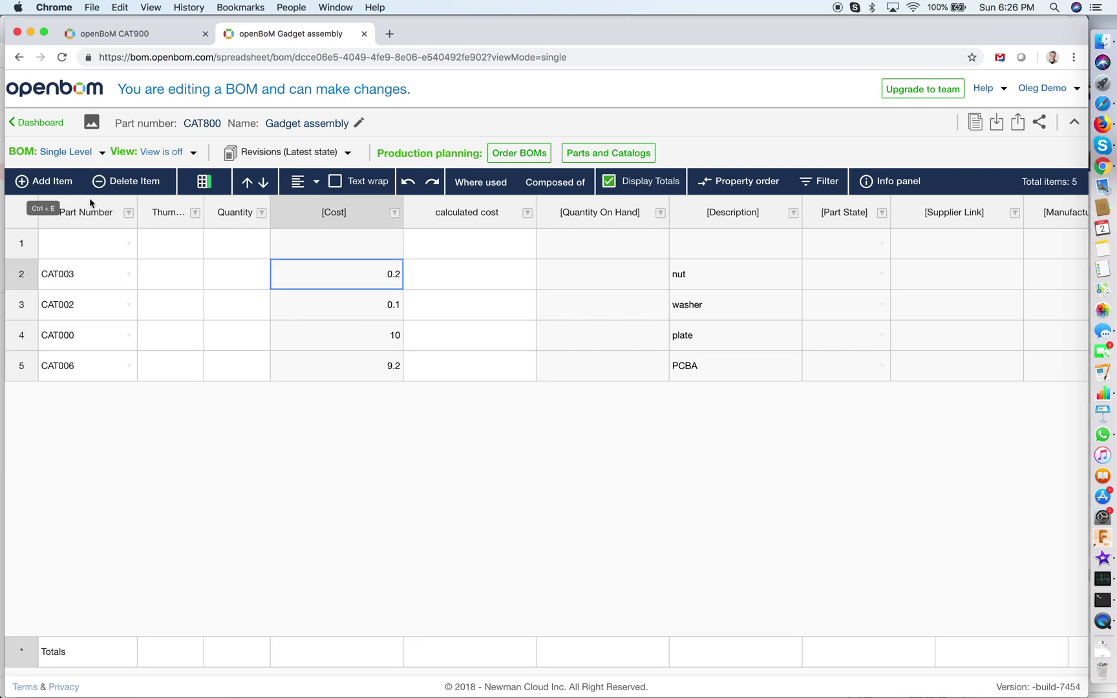
click(111, 239)
click(129, 243)
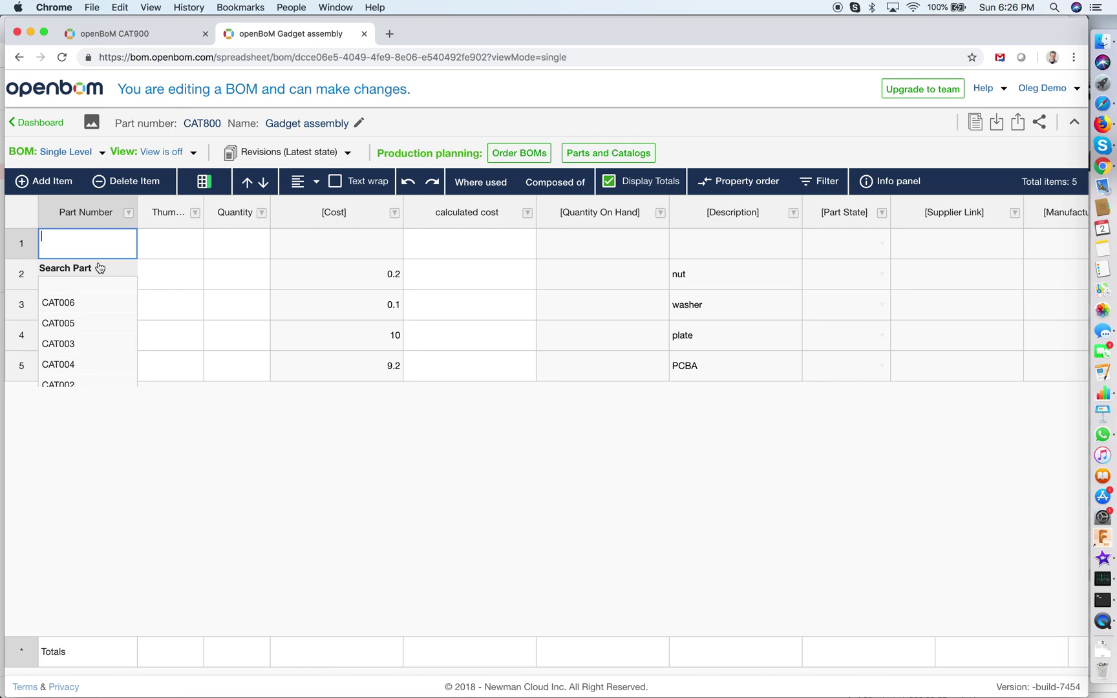
click(97, 268)
scroll(463, 606, down, 1)
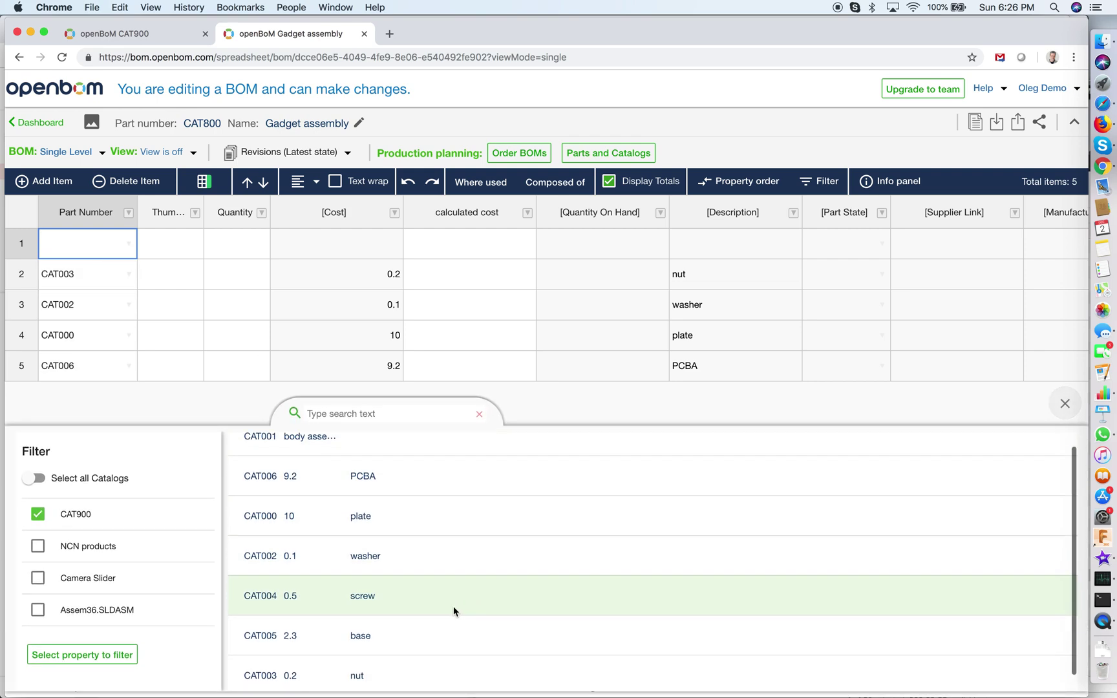
click(439, 604)
click(970, 457)
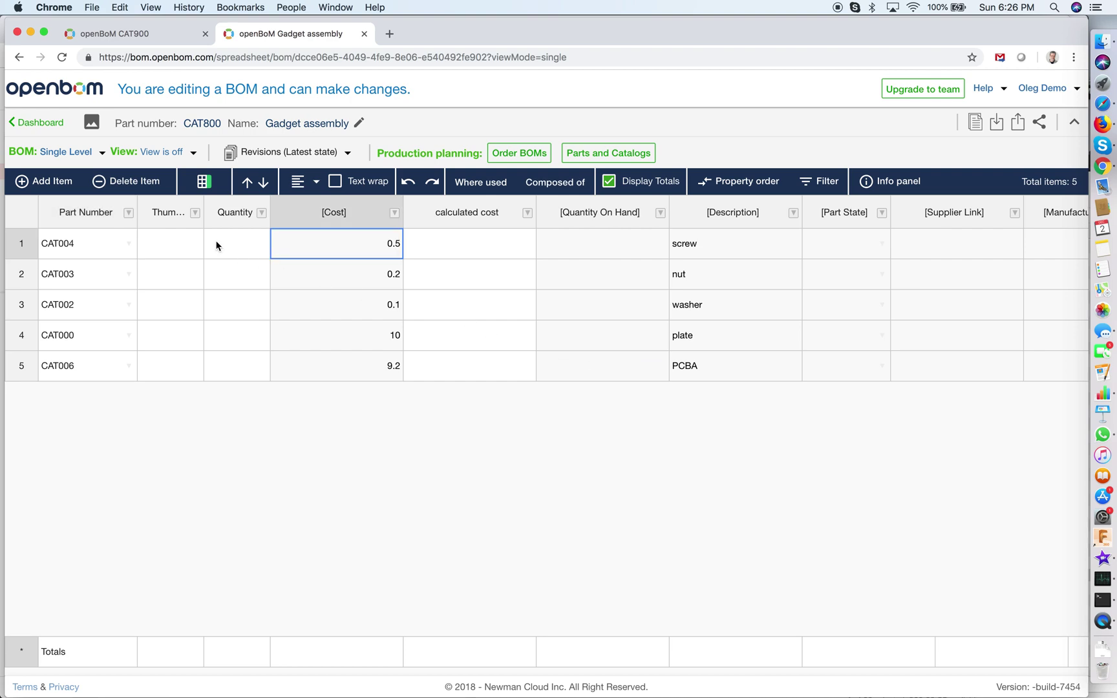
Add a BOM item for the body assembly, inserting part CAT001 from the CAT900 catalog search
click(64, 184)
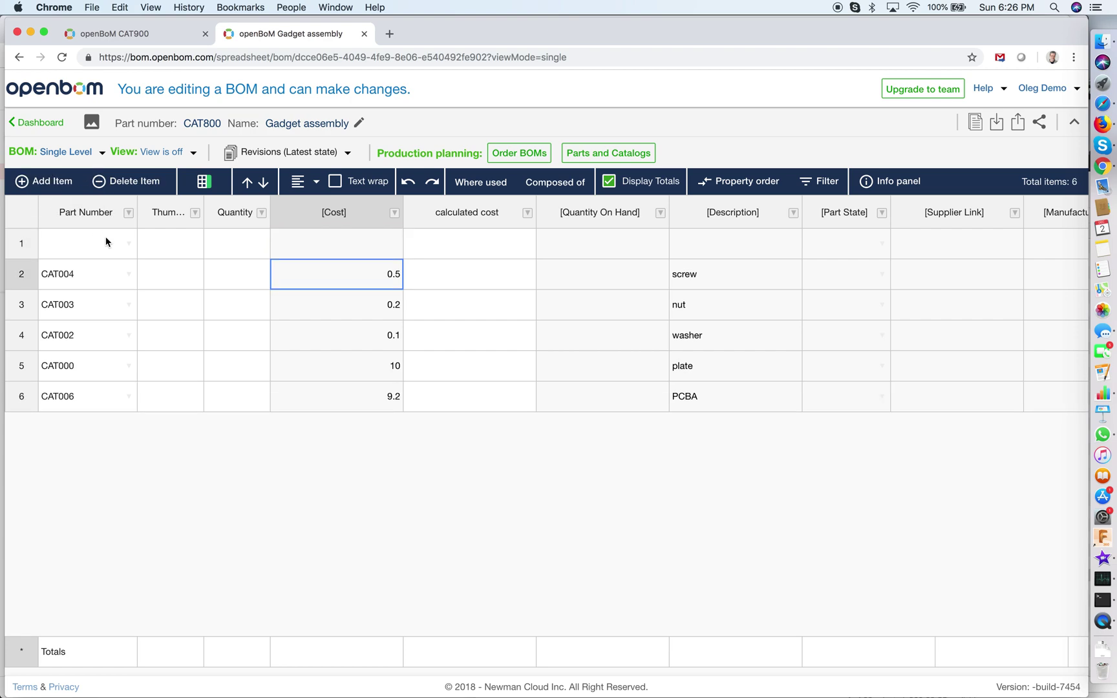
click(126, 243)
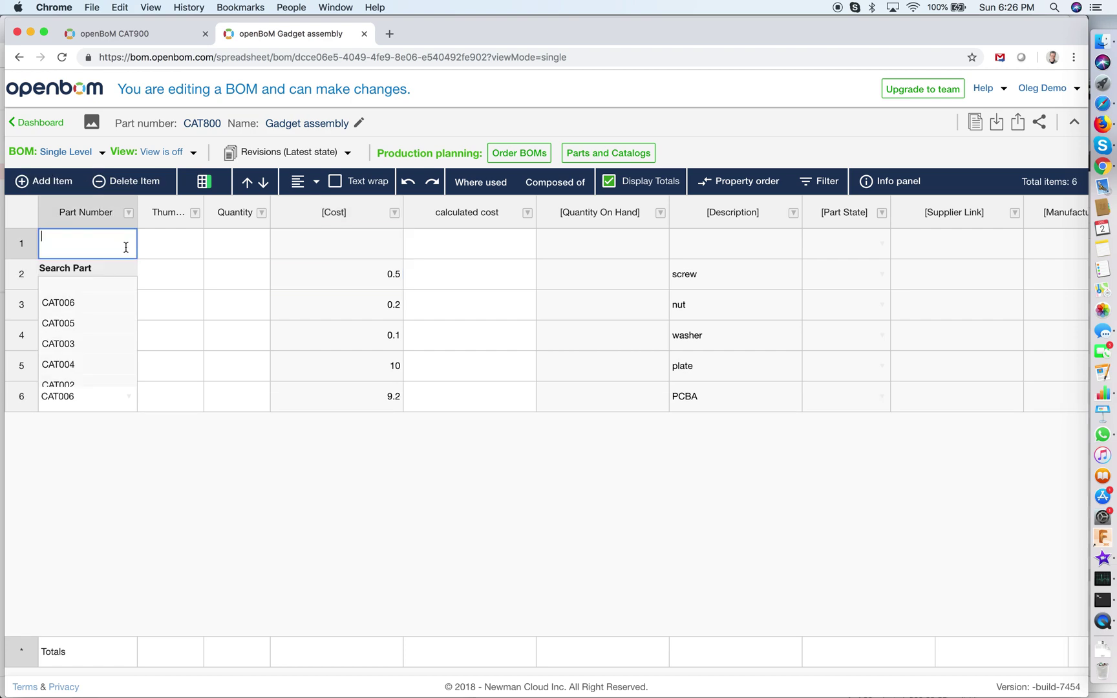
click(96, 271)
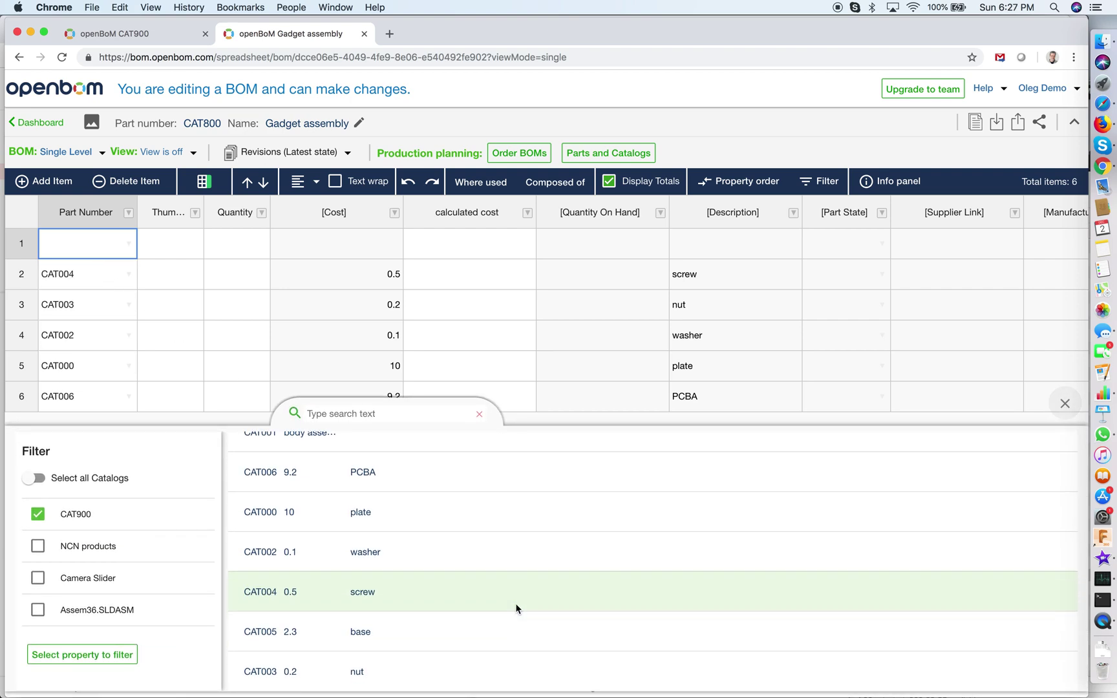
scroll(516, 605, up, 1)
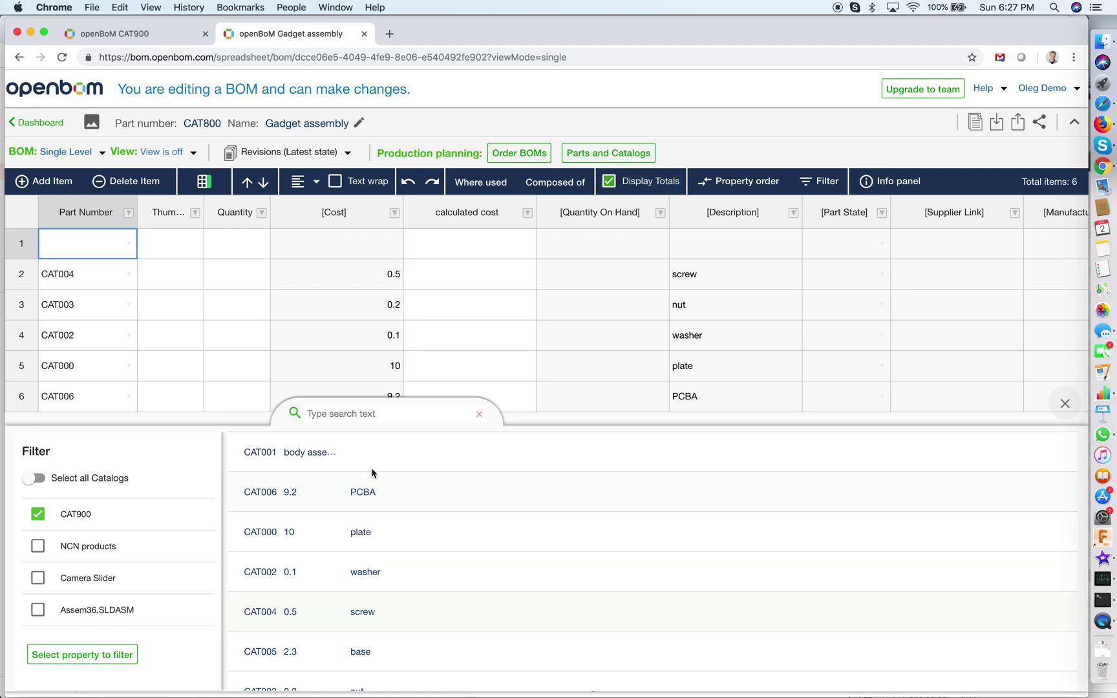
click(354, 460)
click(981, 458)
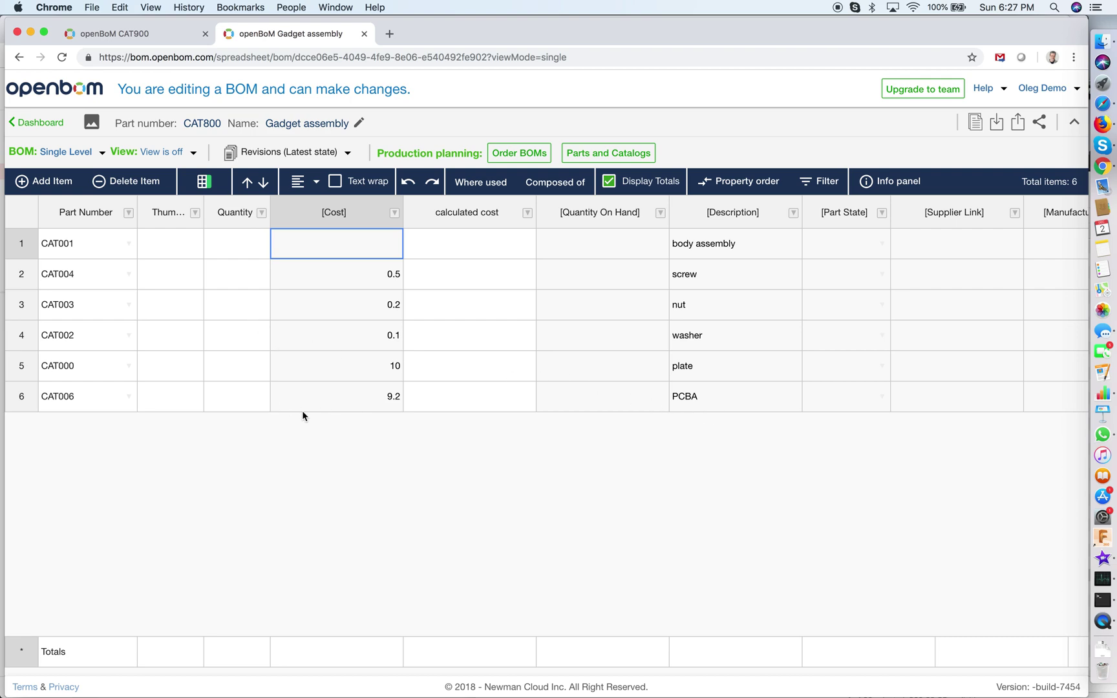
Set the quantities to 1 for the PCBA, plate and body assembly, and 4 for the washer, nut and screw
click(247, 394)
text(1)
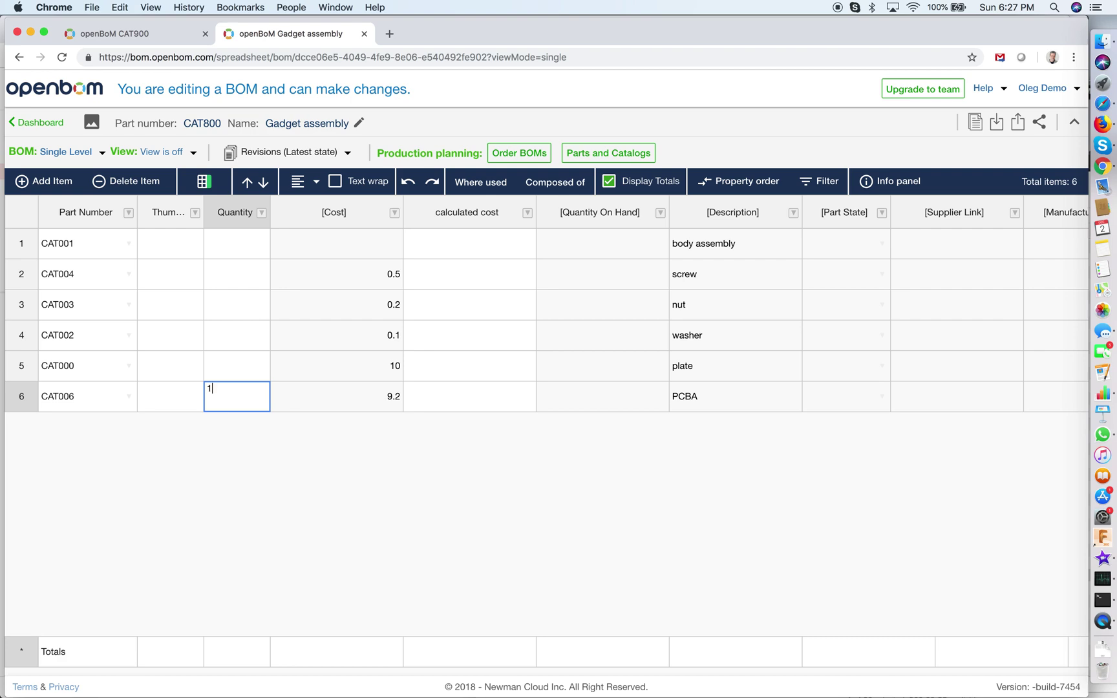
key(Up)
text(1)
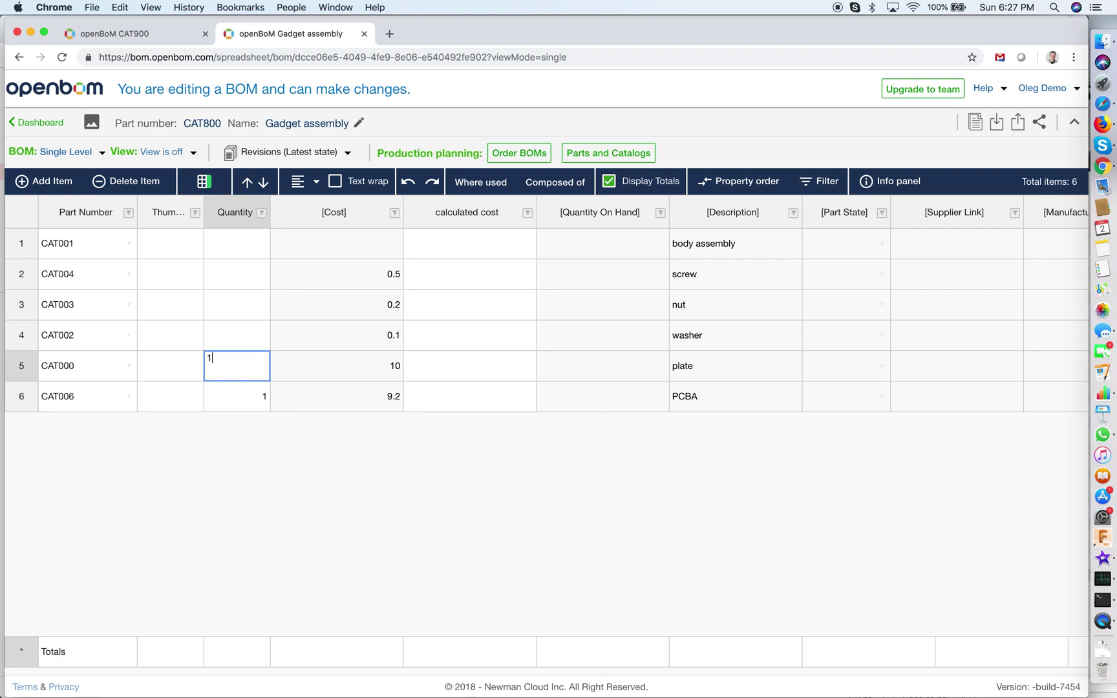
key(Up)
text(4)
key(Up)
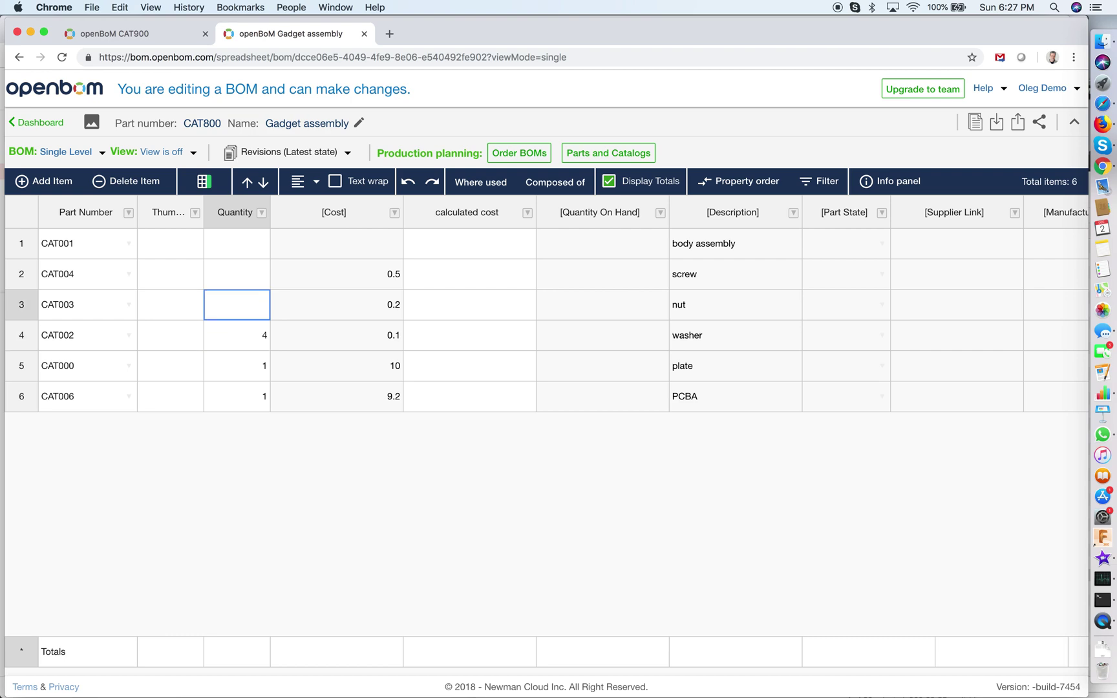
text(4)
key(Up)
text(4)
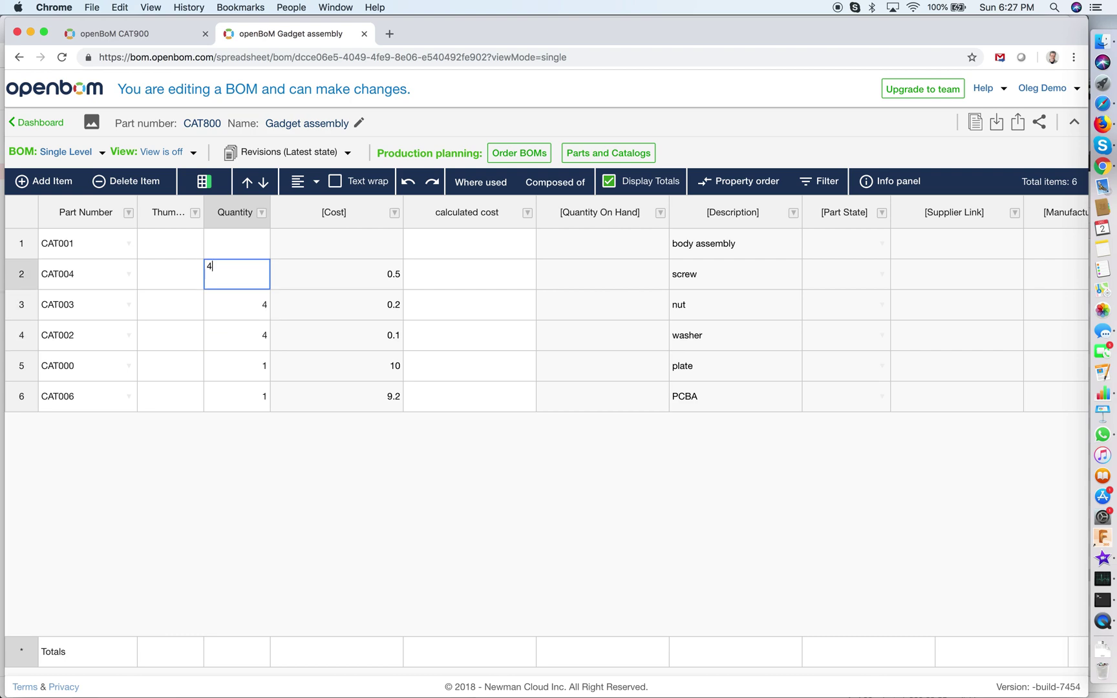
key(Up)
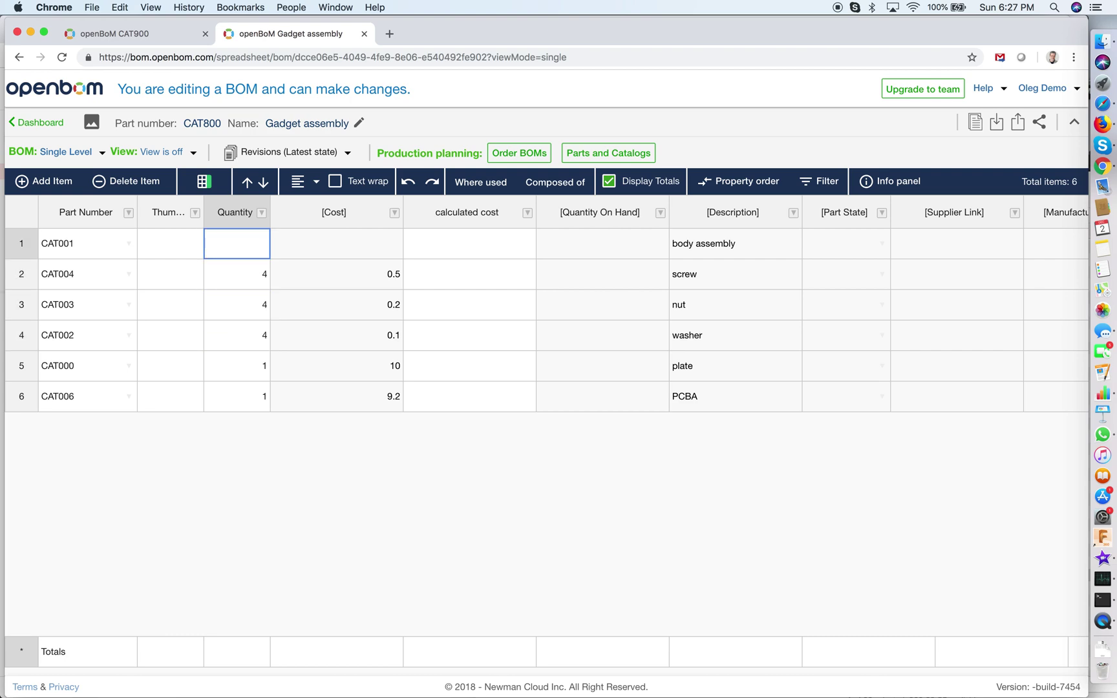
text(1)
key(Return)
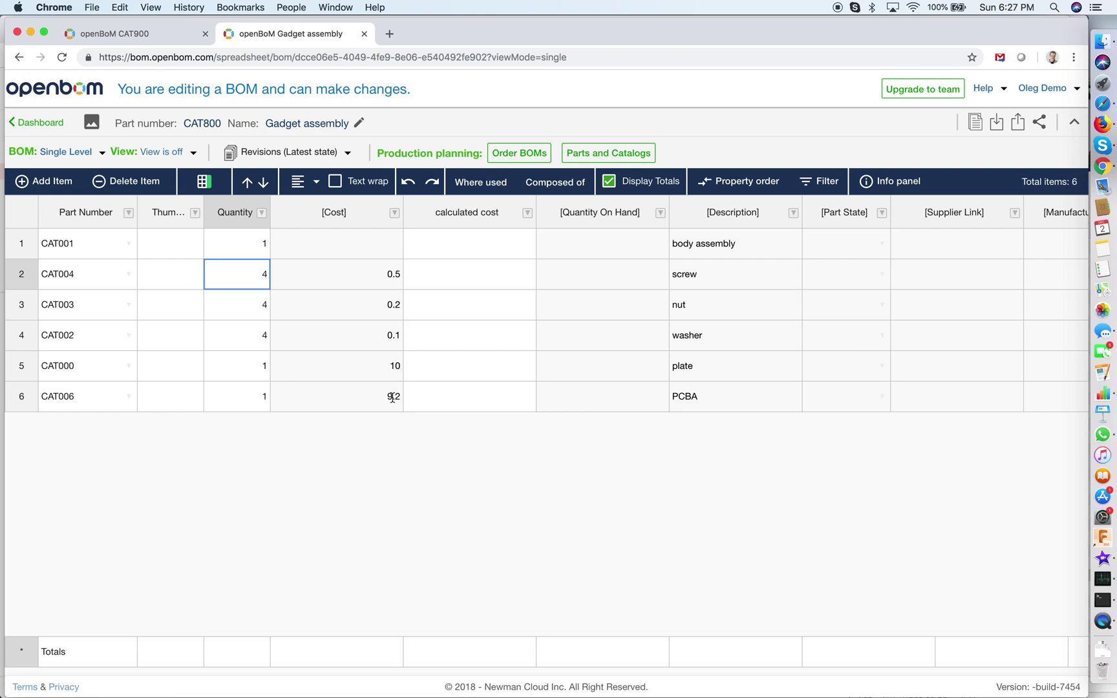
Center-align the values in the Cost and Quantity columns
click(327, 234)
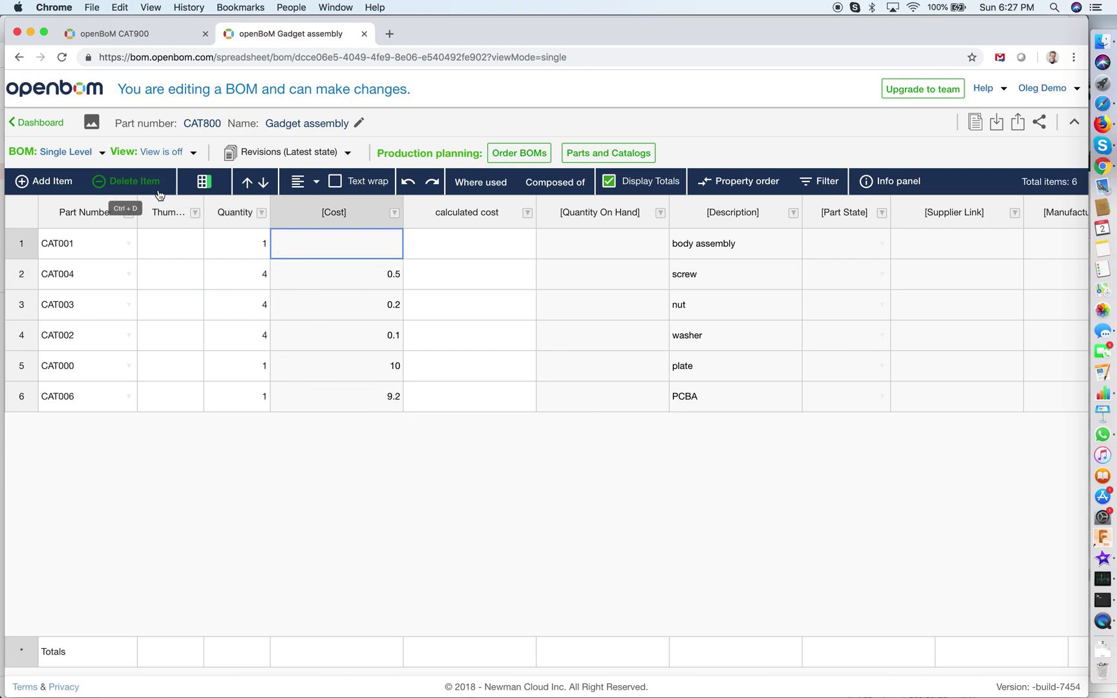
click(316, 187)
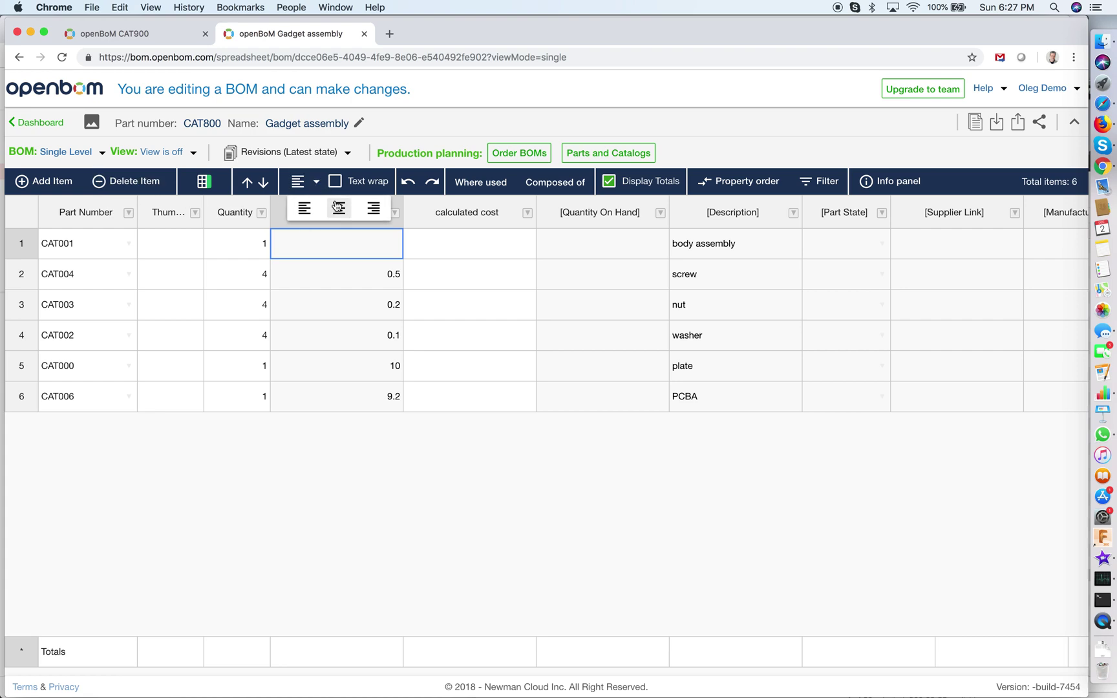
click(335, 205)
click(247, 234)
click(299, 187)
click(339, 215)
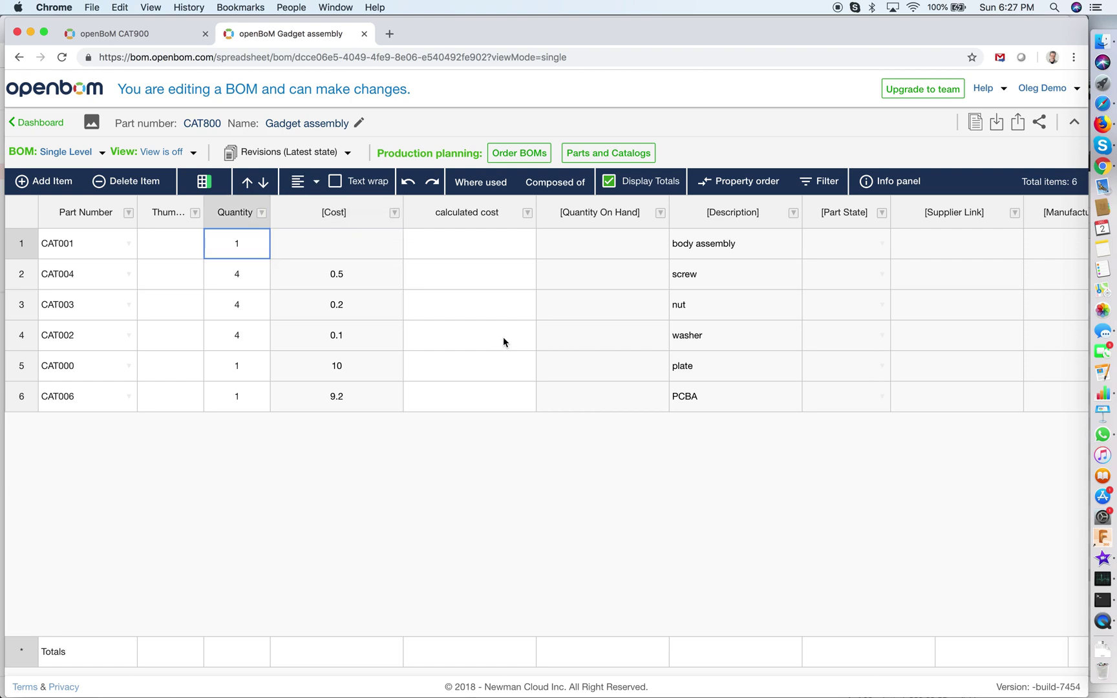
Build a formula for the calculated cost property that multiplies Quantity by Cost for all rows
click(460, 248)
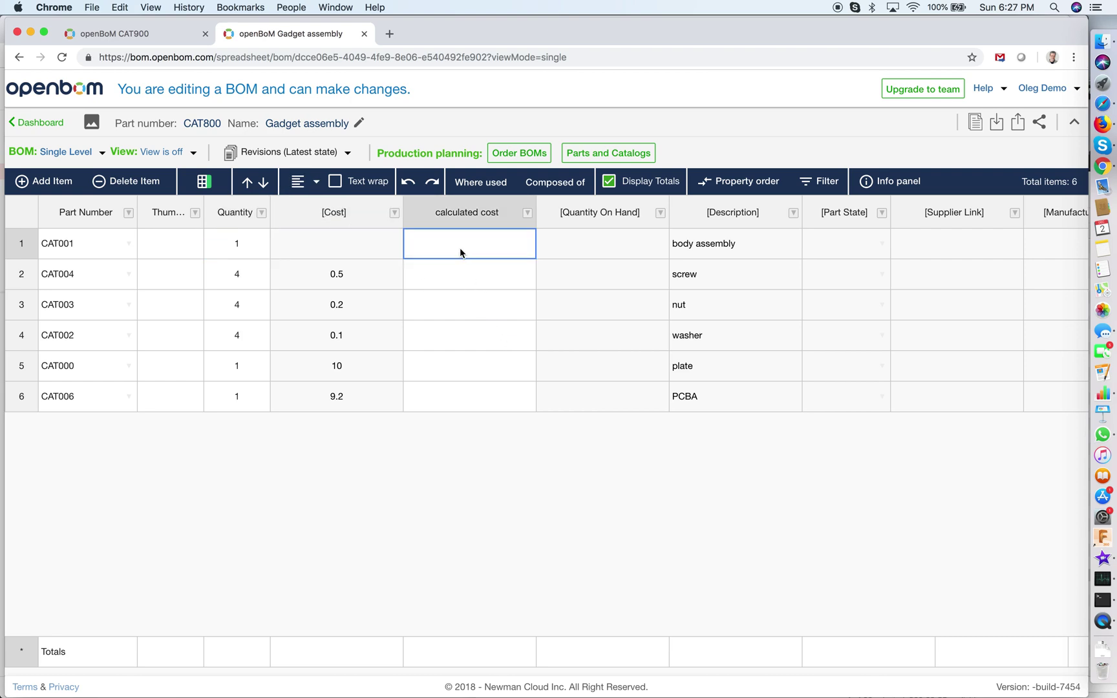
click(457, 277)
right_click(457, 276)
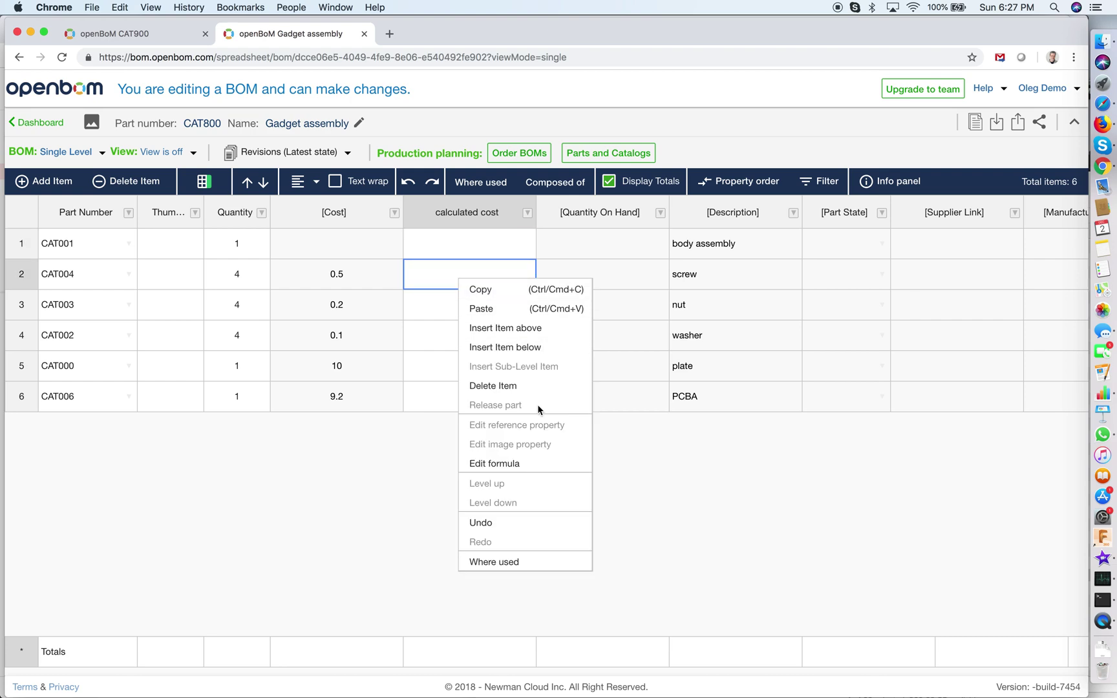
click(540, 465)
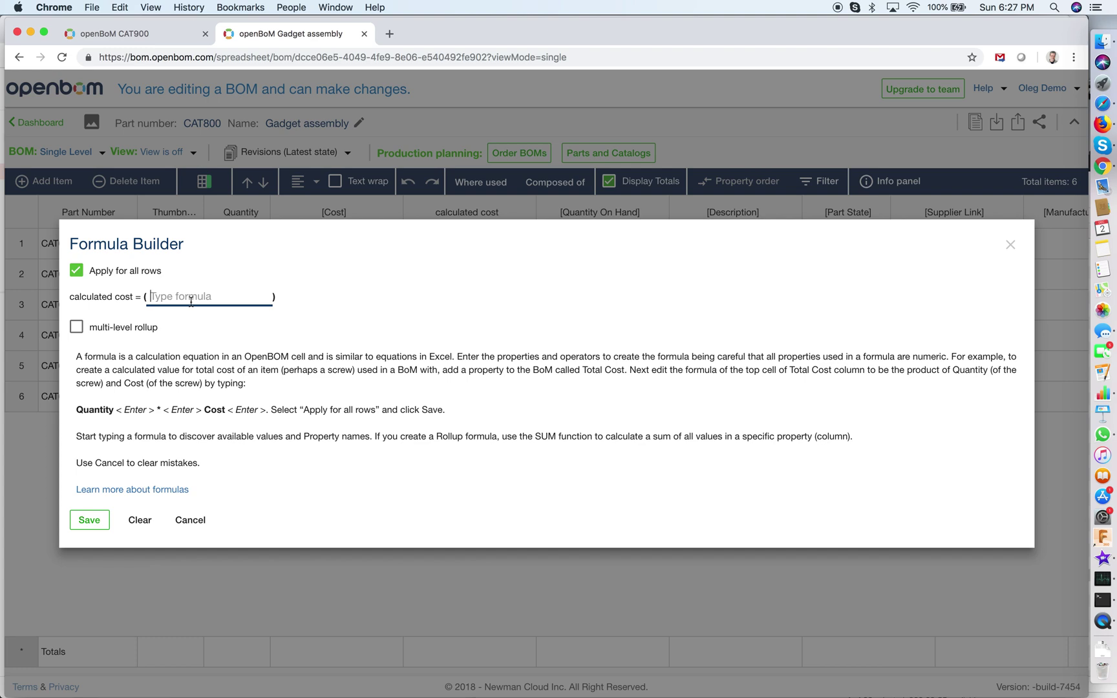
text(q)
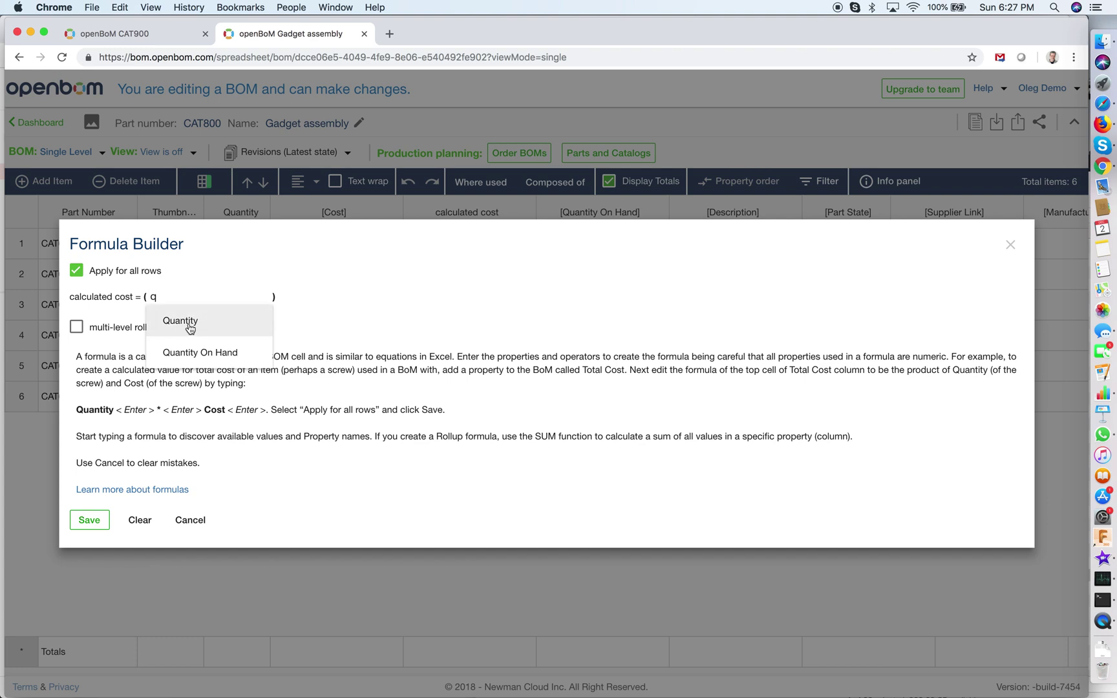
click(190, 326)
text(*)
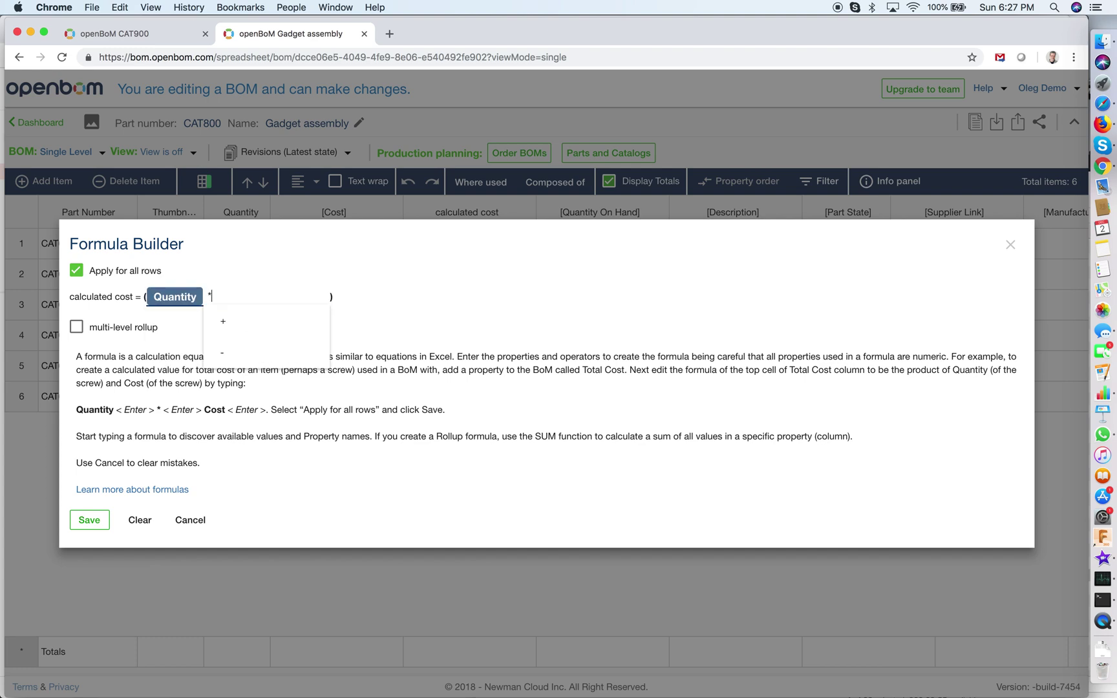
key(Return)
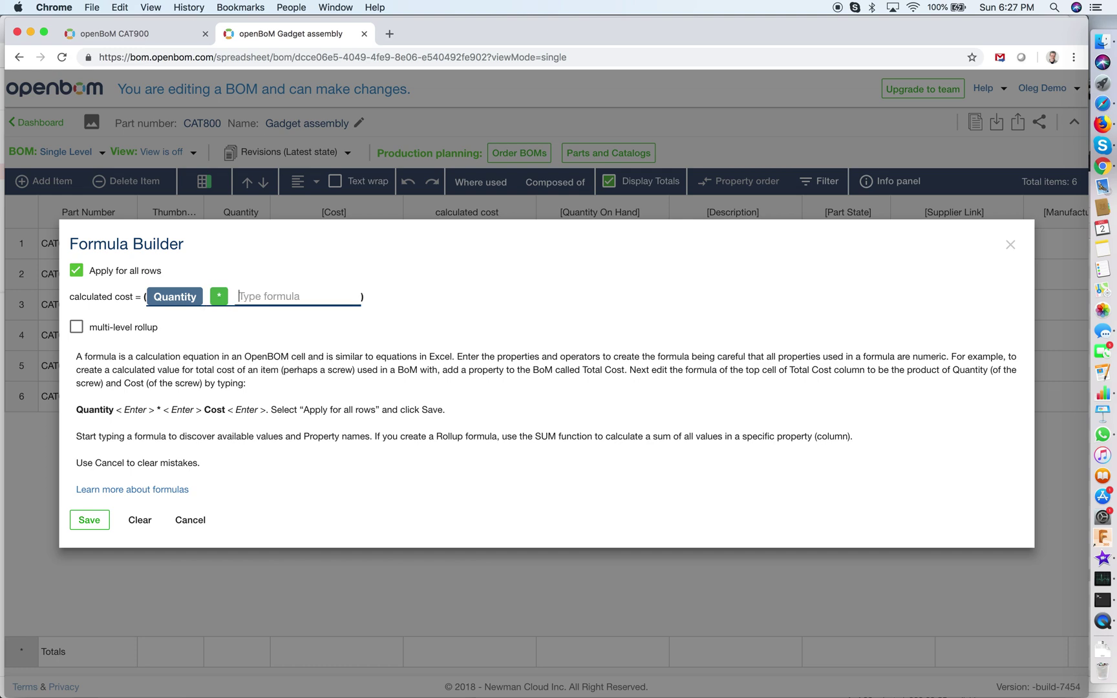
text(co)
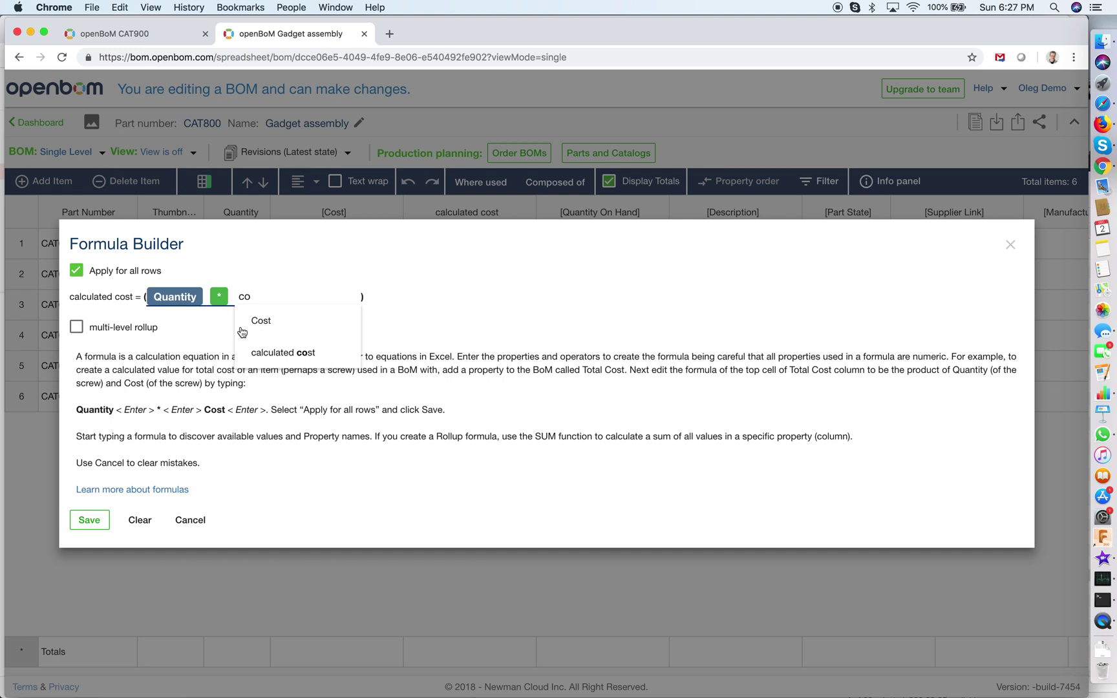
click(270, 319)
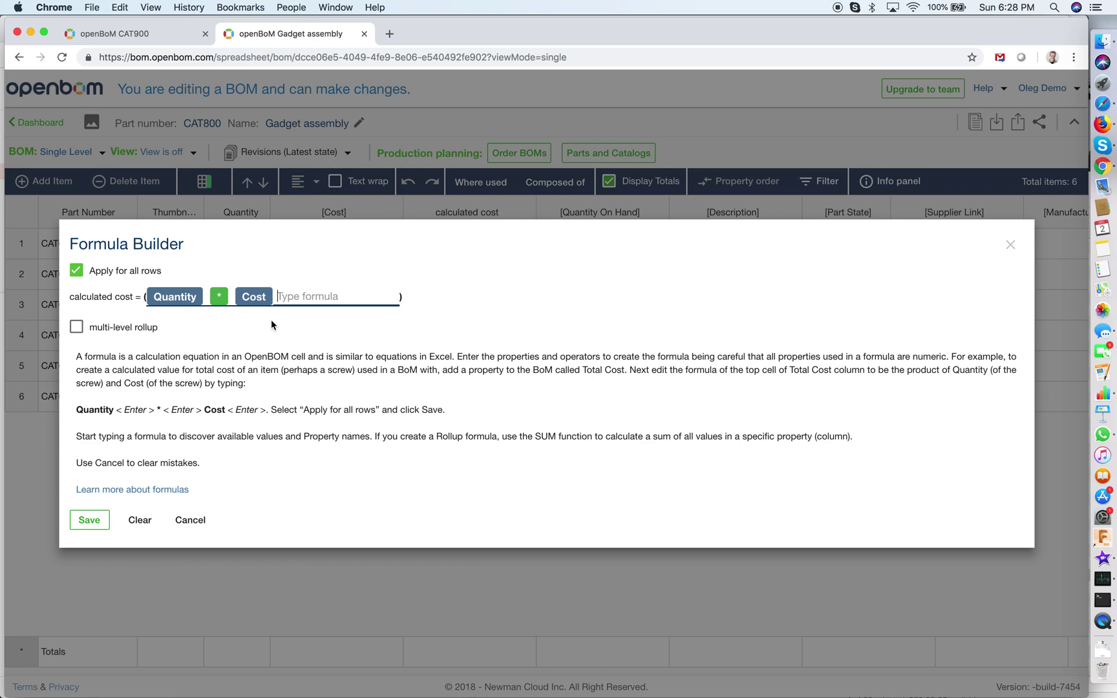
Enable multi-level rollup for the calculated cost formula with Quantity as its quantity property, and save the formula
click(153, 332)
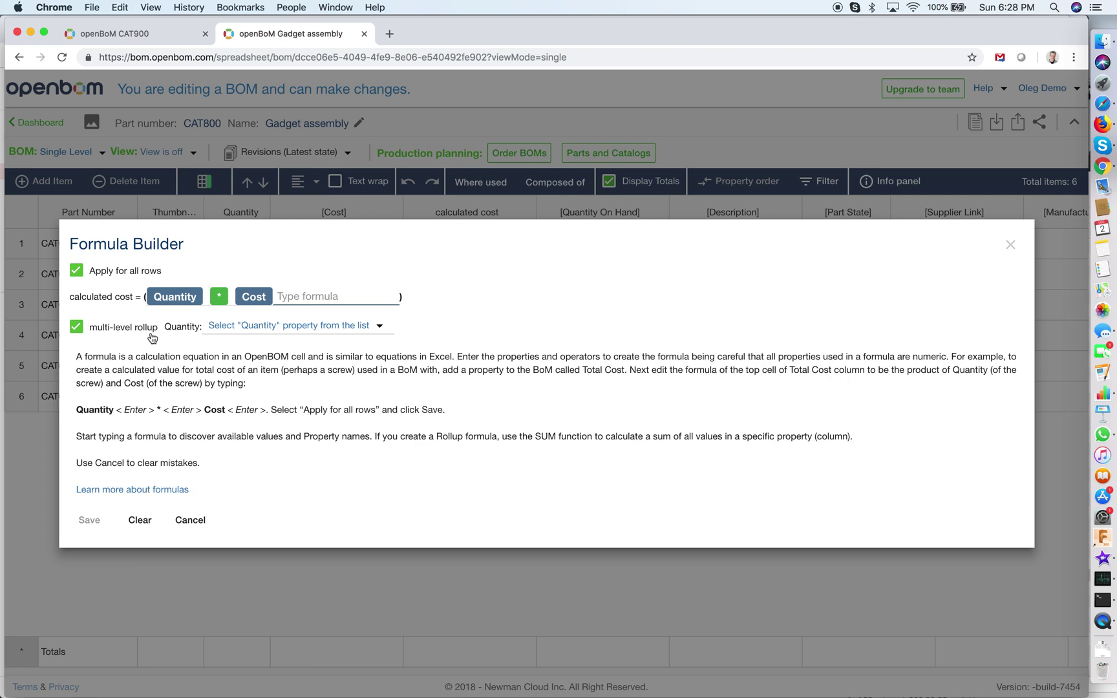
click(274, 325)
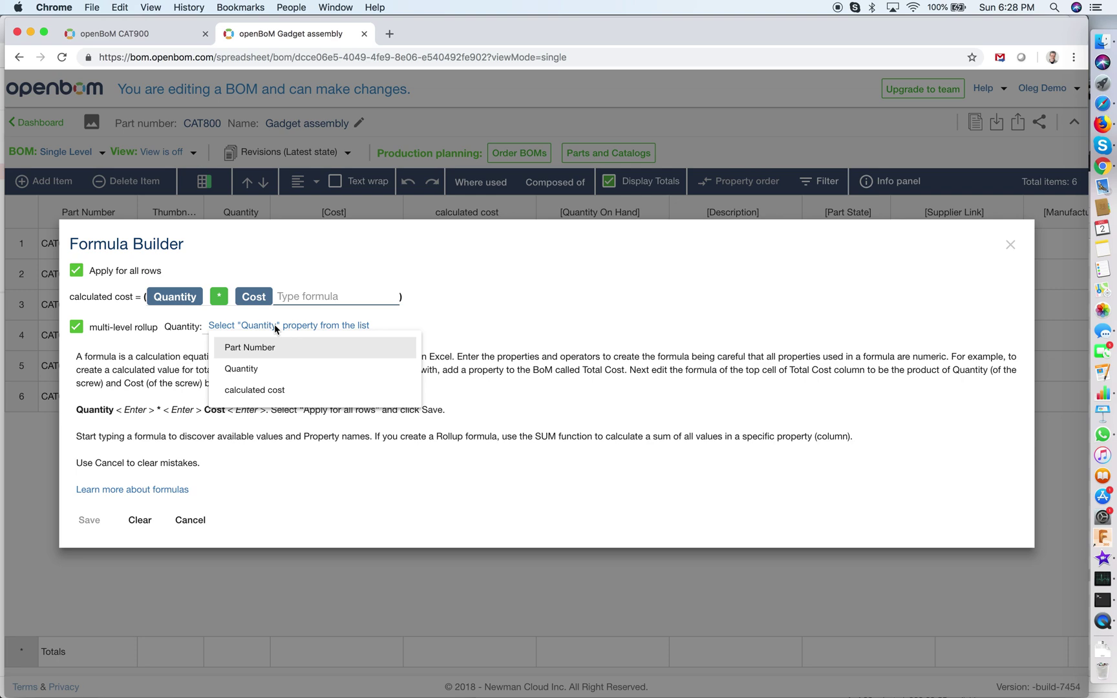
click(289, 369)
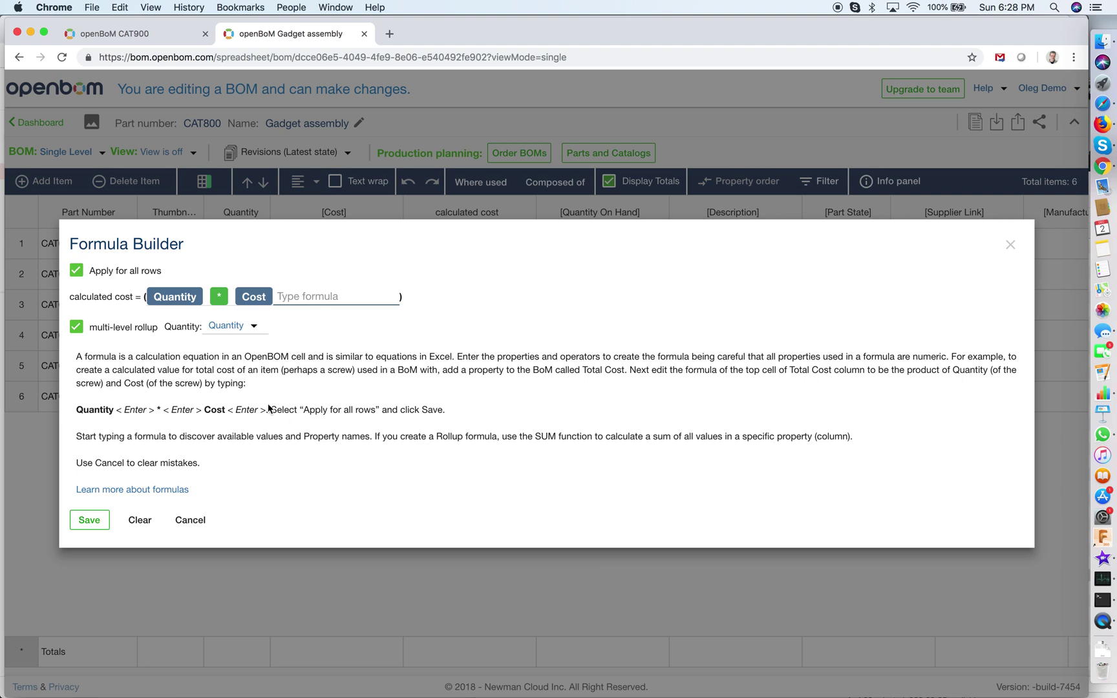
click(96, 527)
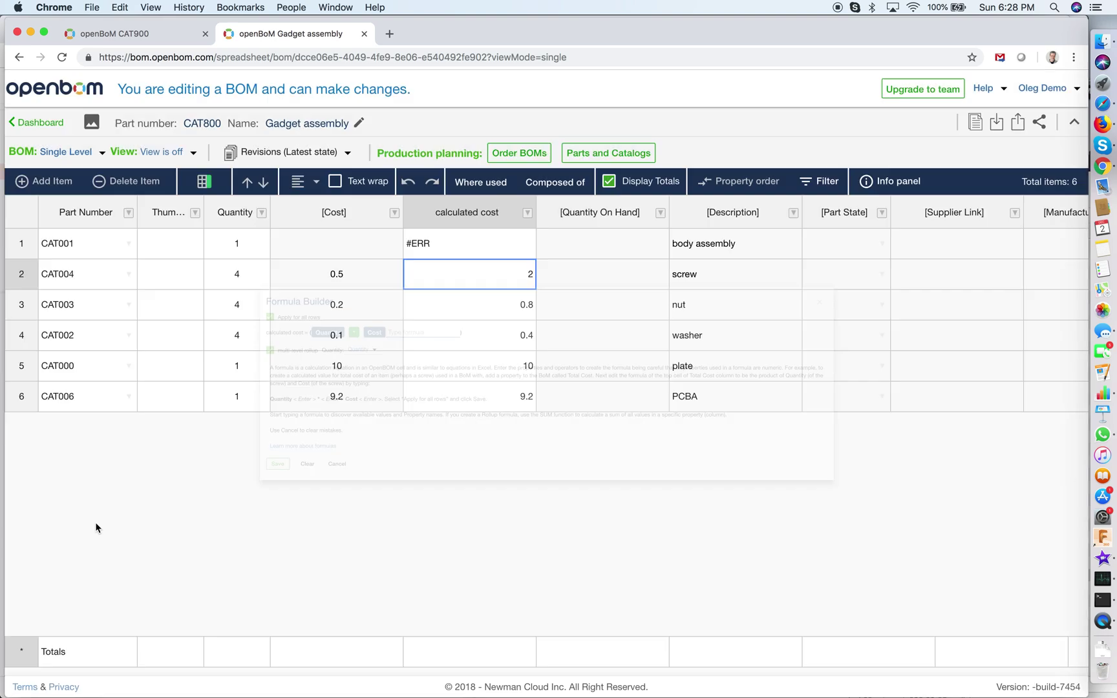
Enable rollup totals for the calculated cost property
click(506, 302)
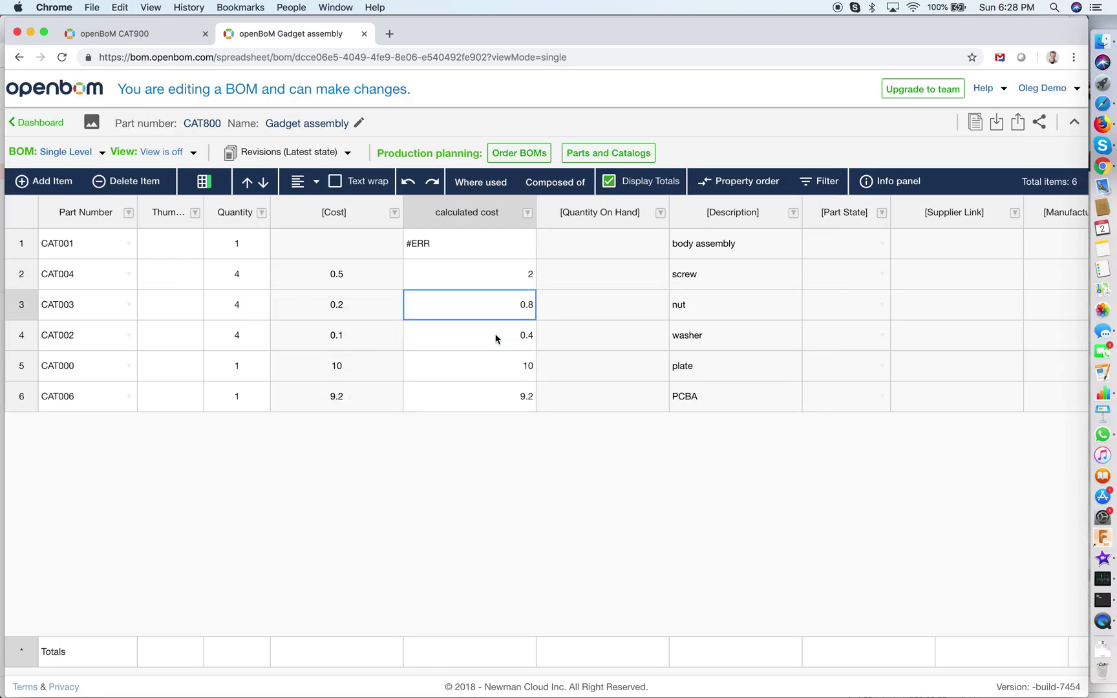
click(487, 242)
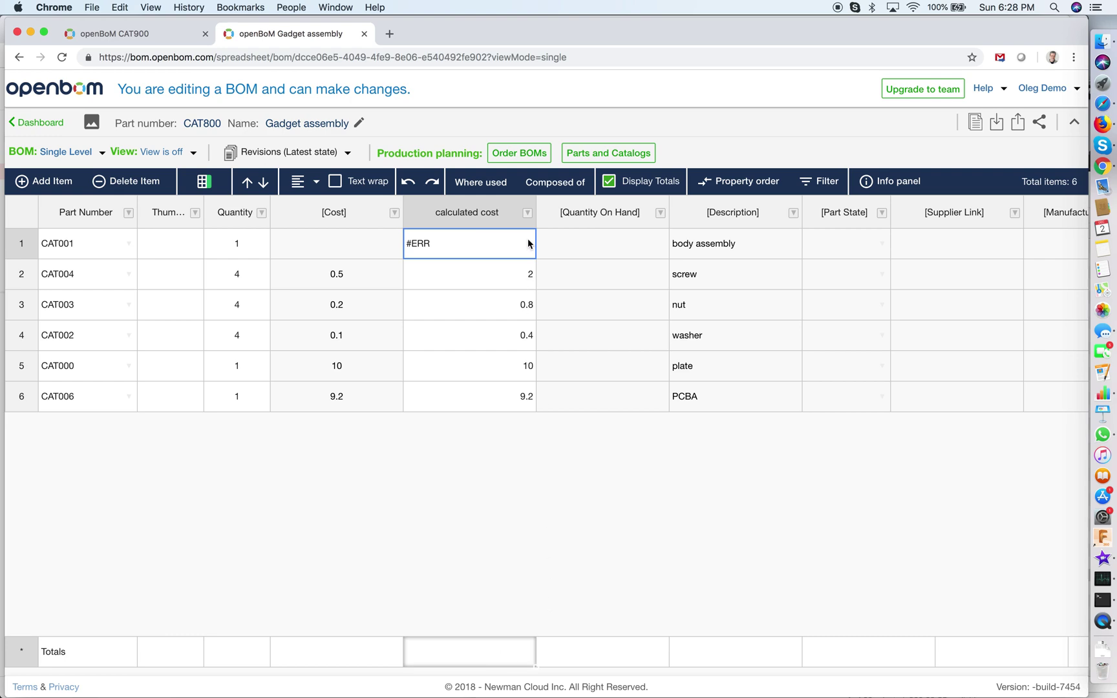
click(528, 214)
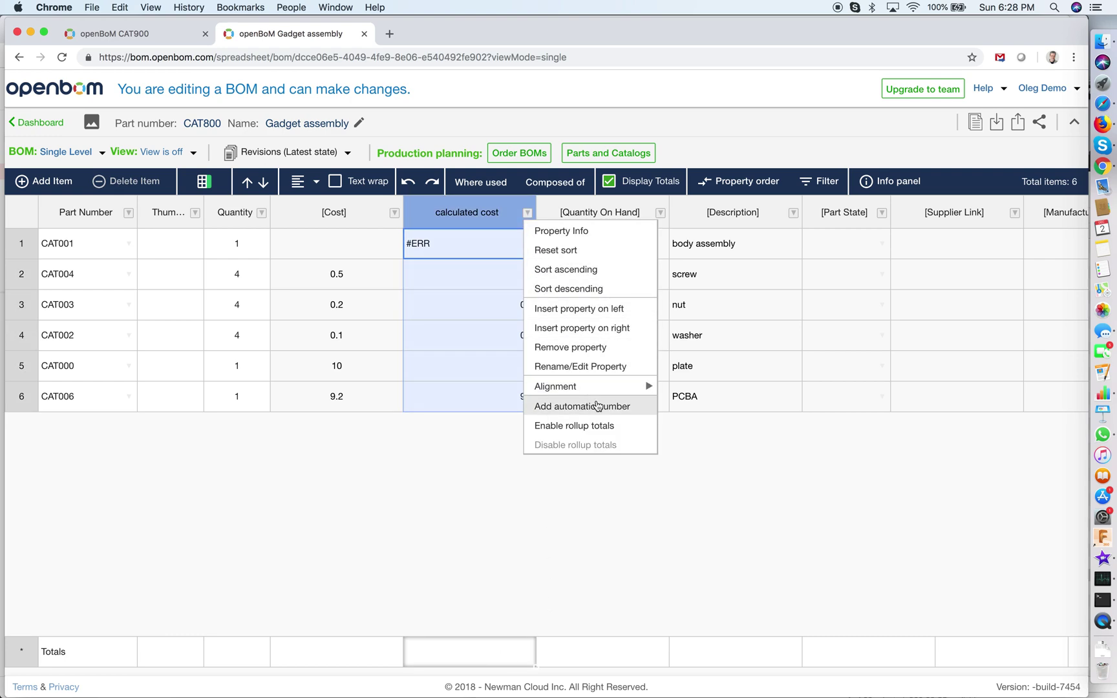
click(596, 426)
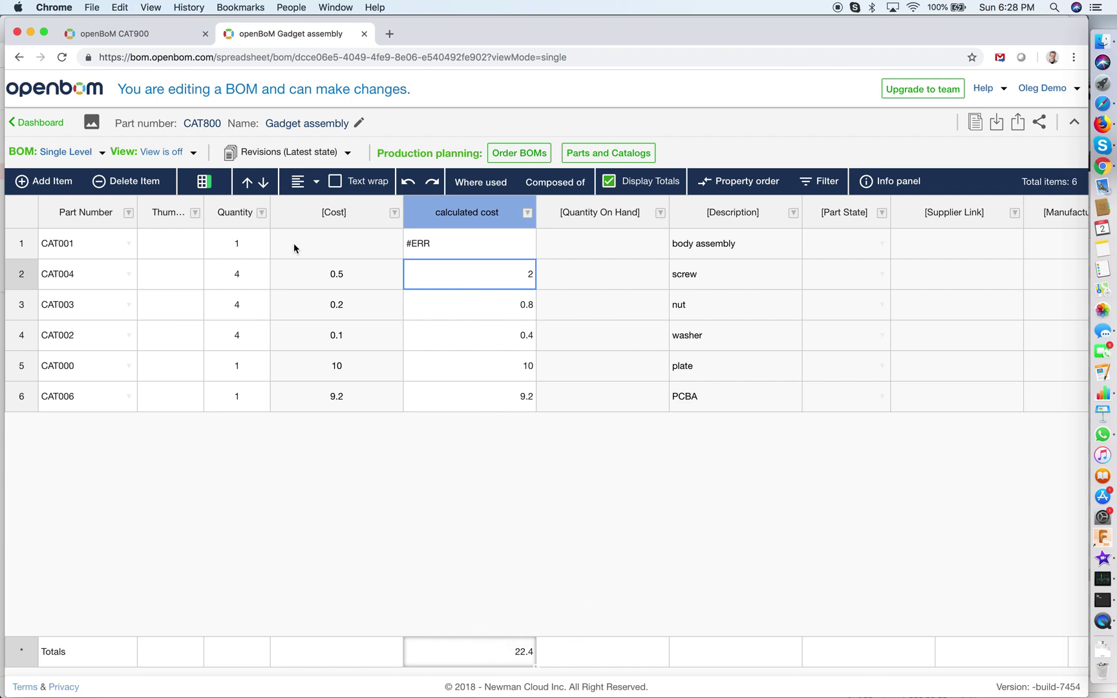
Check the CAT001 row's missing cost and open the dashboard in a separate browser tab
click(362, 244)
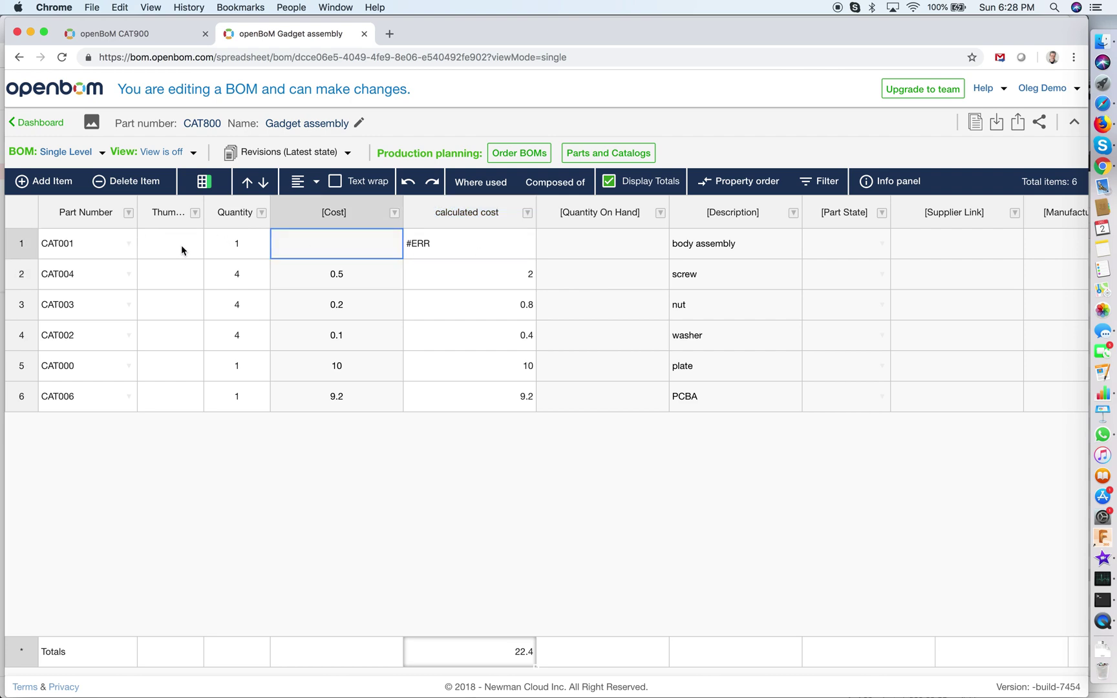
click(100, 245)
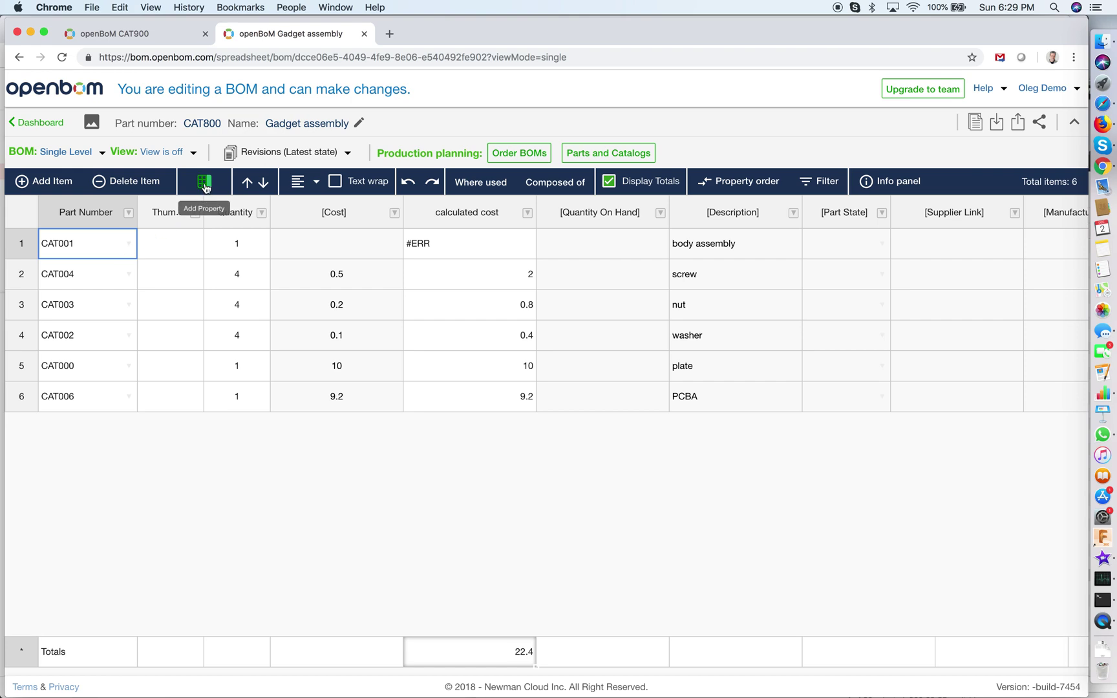
super+click(45, 126)
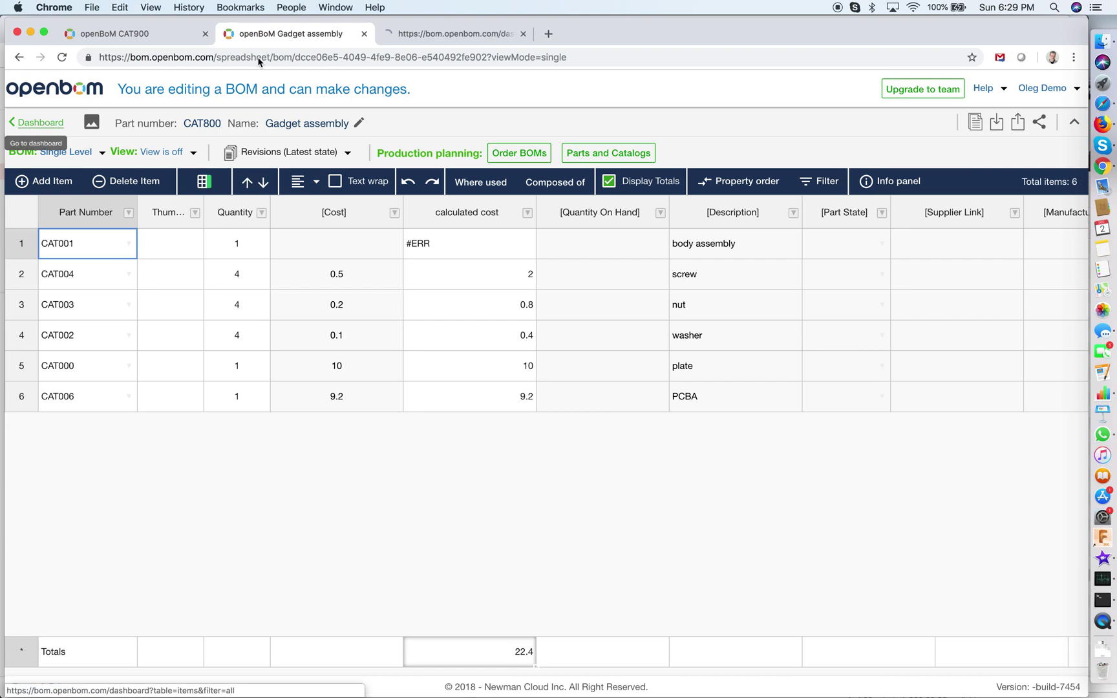
click(429, 34)
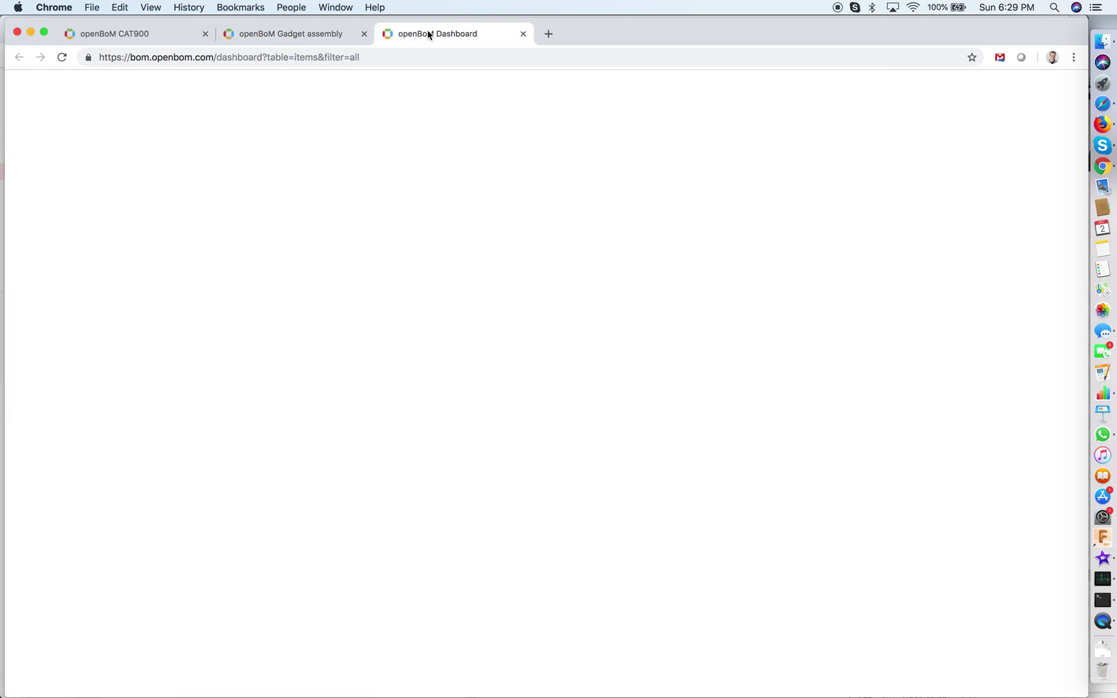
click(287, 33)
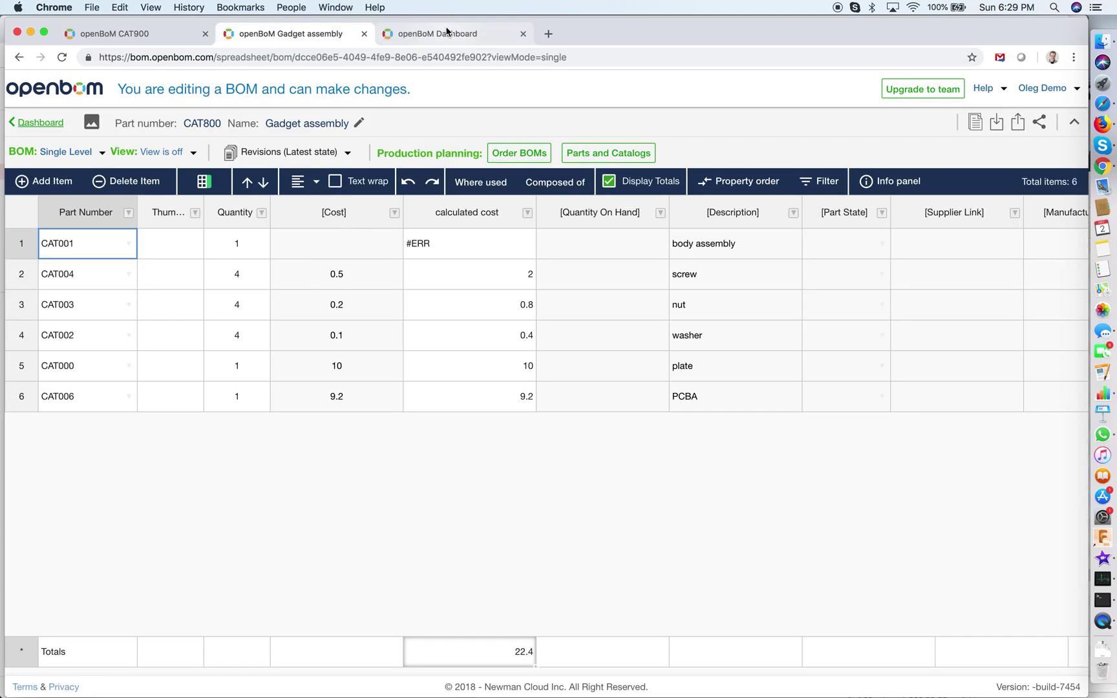
click(448, 32)
Create a new BOM with part number CAT001 and the name "base assy"
click(95, 126)
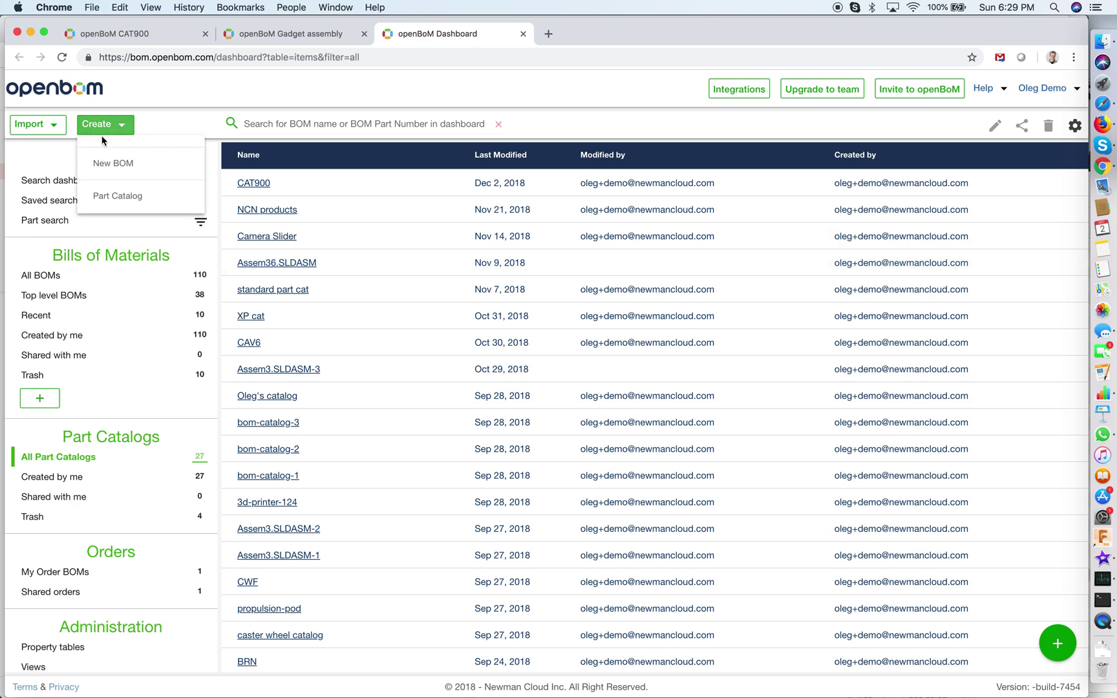
click(138, 164)
click(490, 343)
text(CAT001)
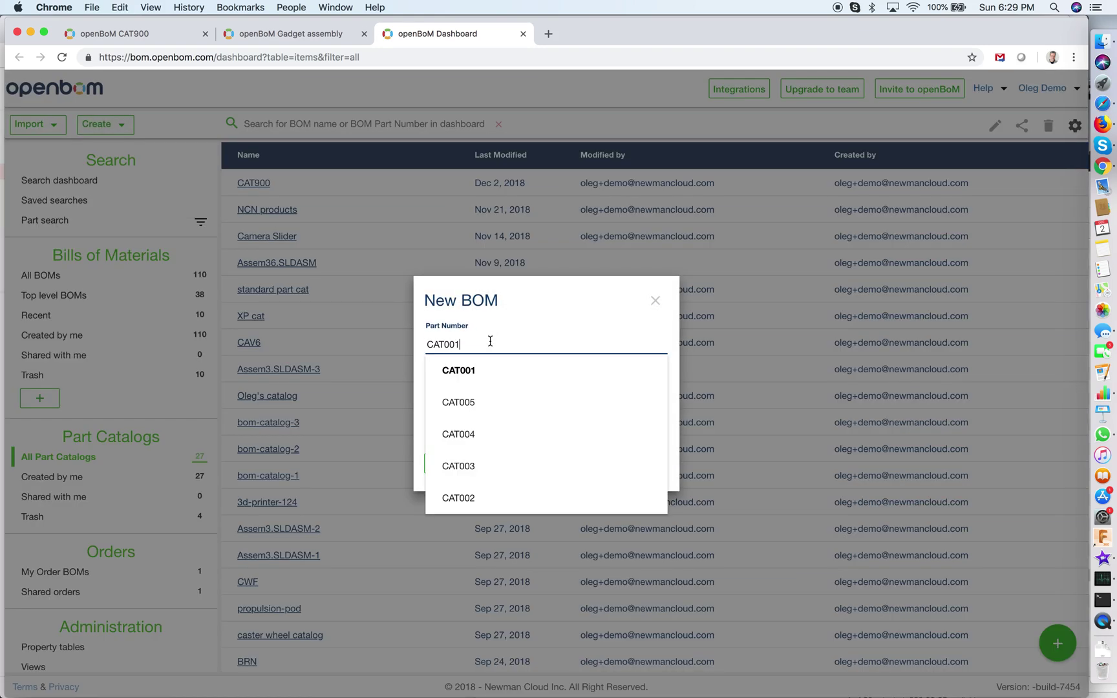
key(Tab)
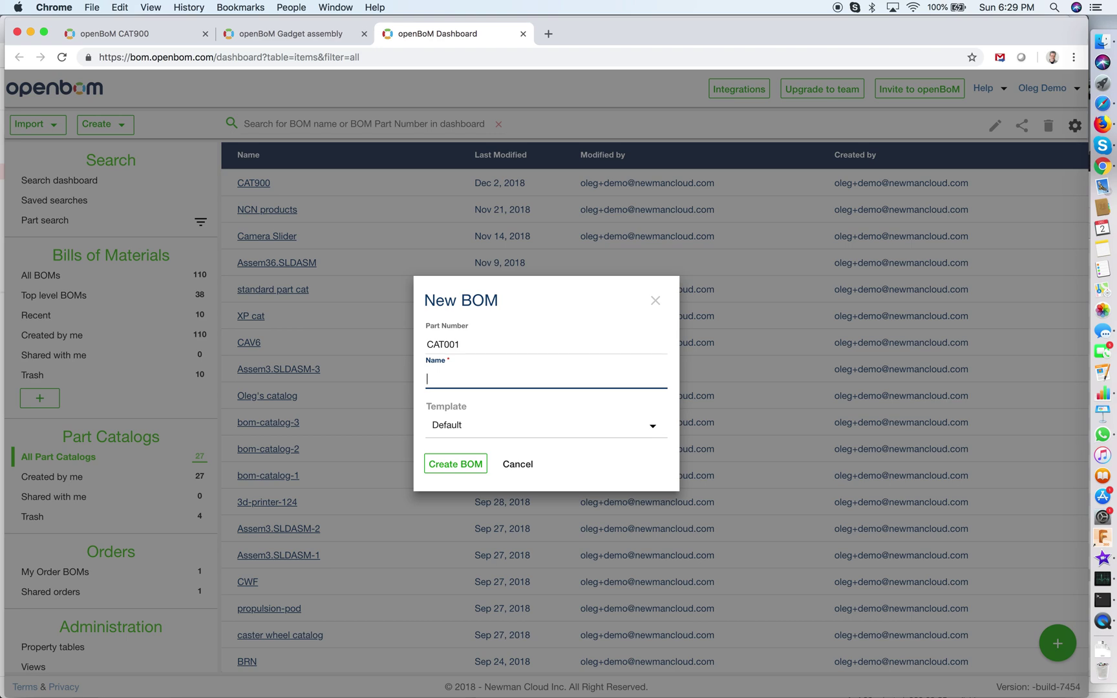
text(base assy)
key(Tab)
click(459, 466)
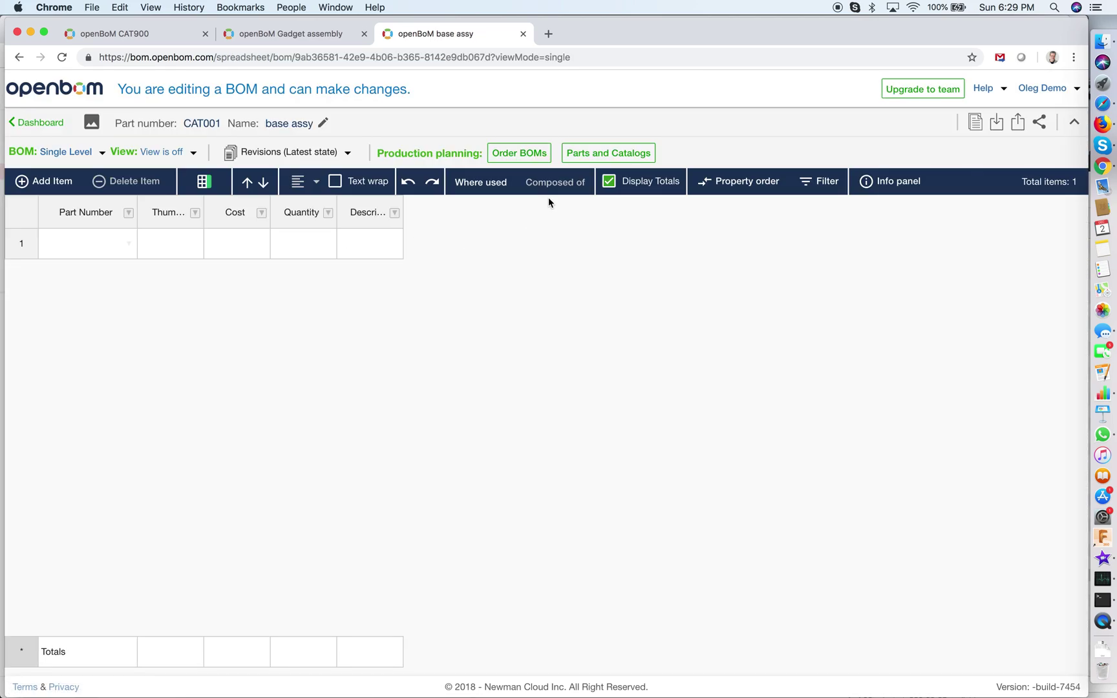
Link the CAT900 catalog to the base assy BOM
click(609, 153)
click(374, 326)
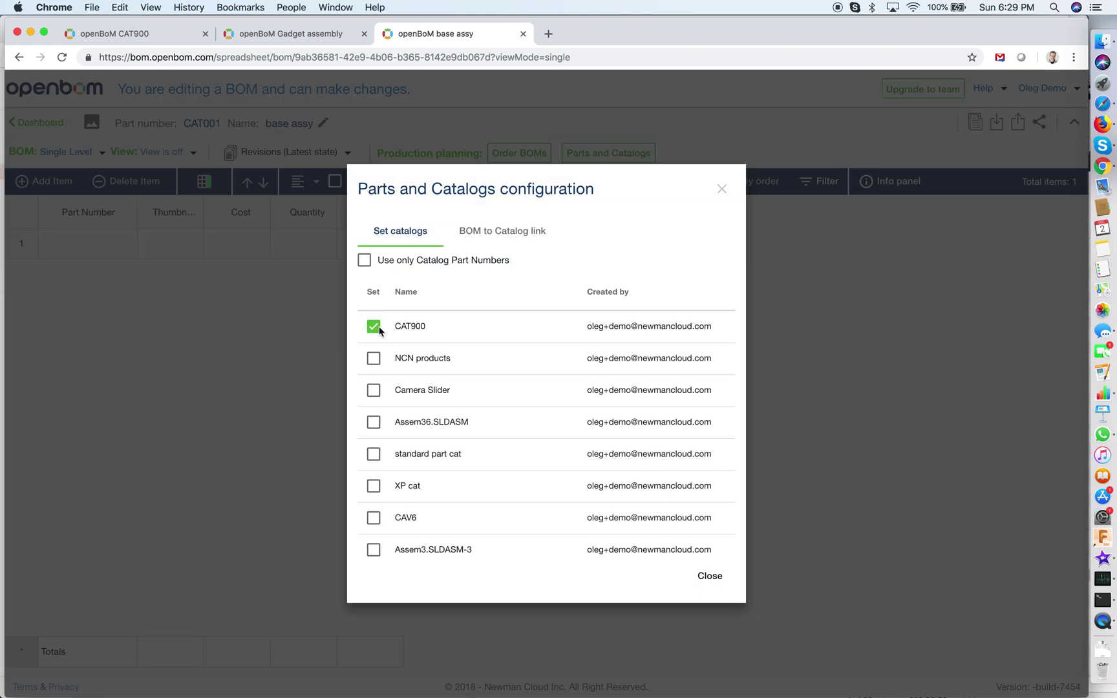
click(400, 537)
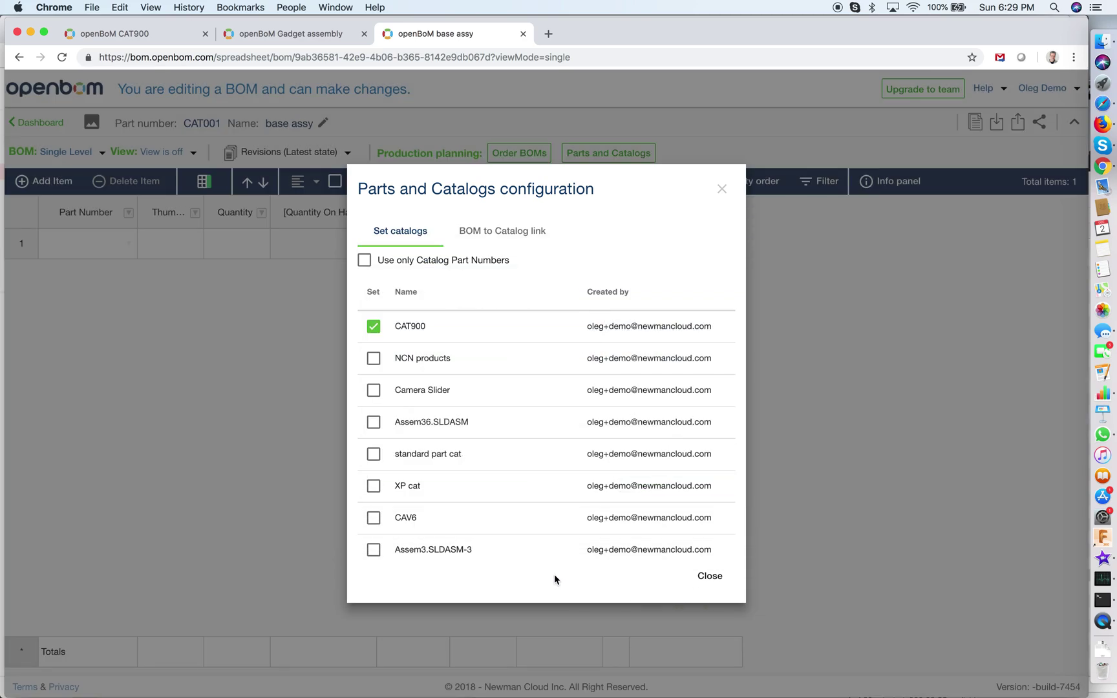
click(707, 582)
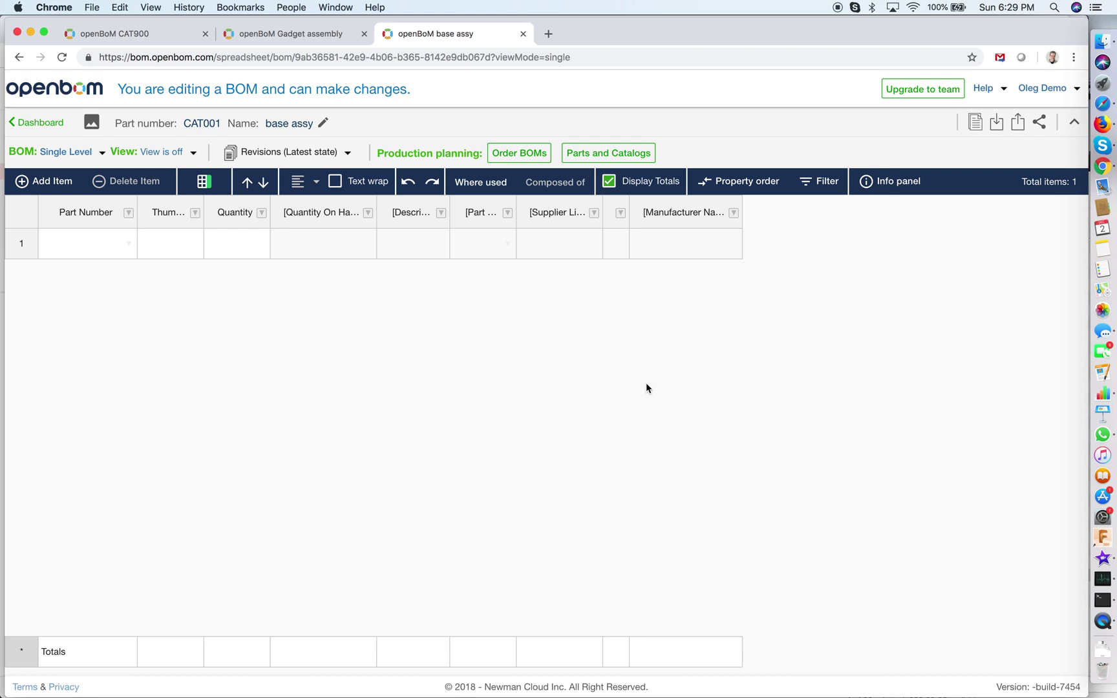
Widen the collapsed Cost column so that its heading and values can be read
drag(629, 212, 706, 223)
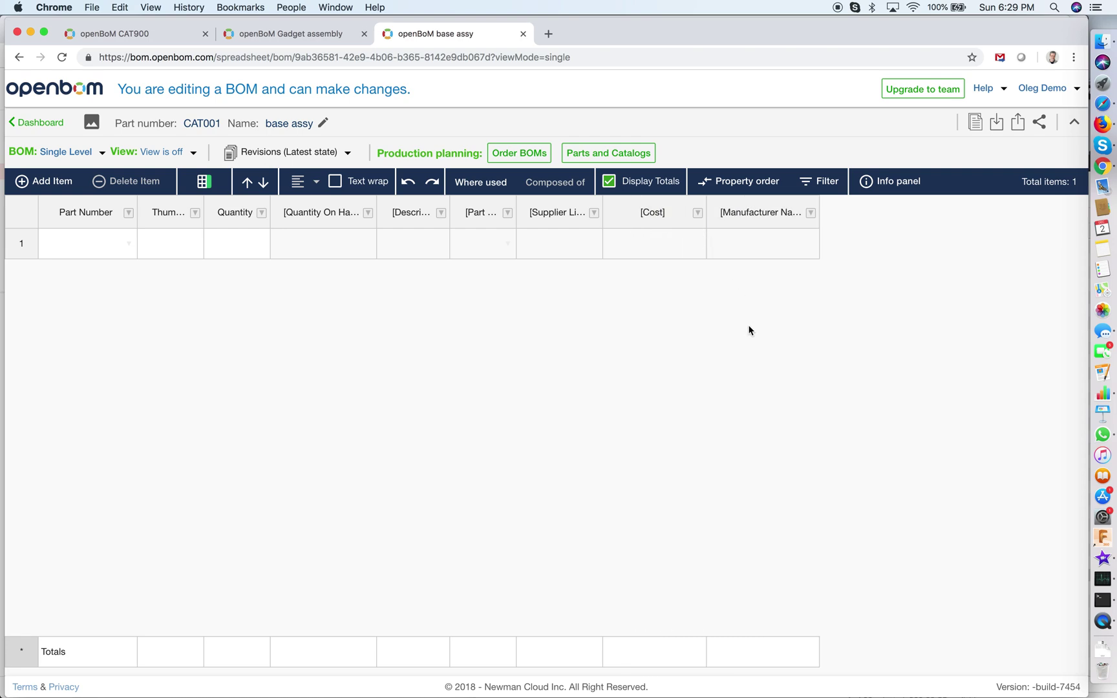
click(660, 244)
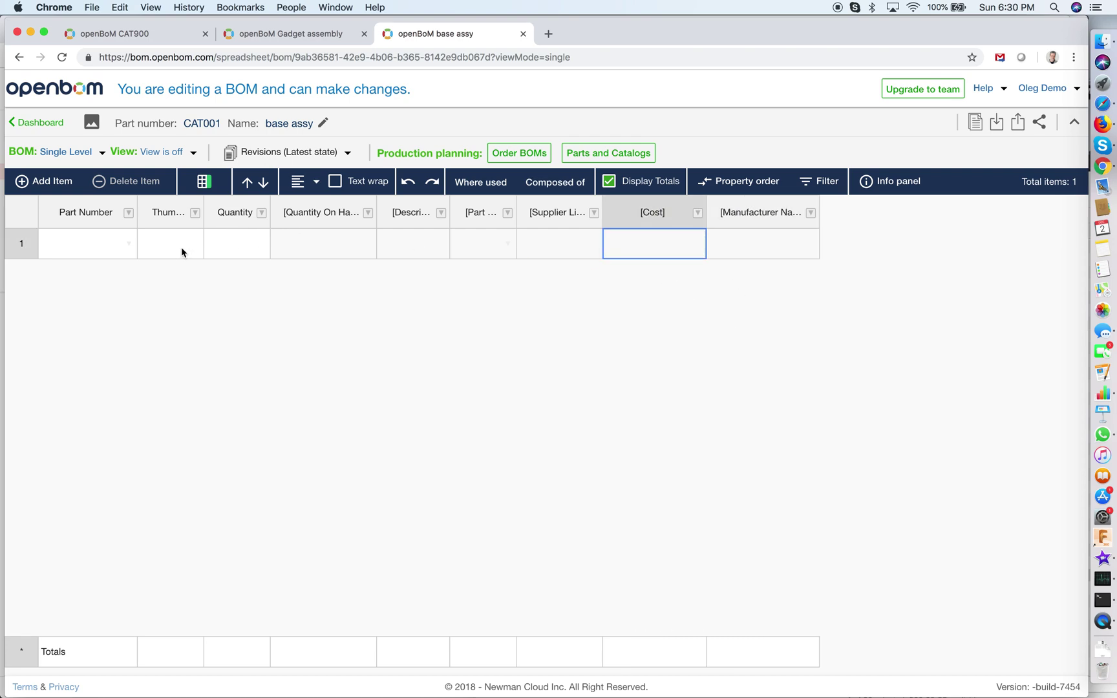
click(118, 252)
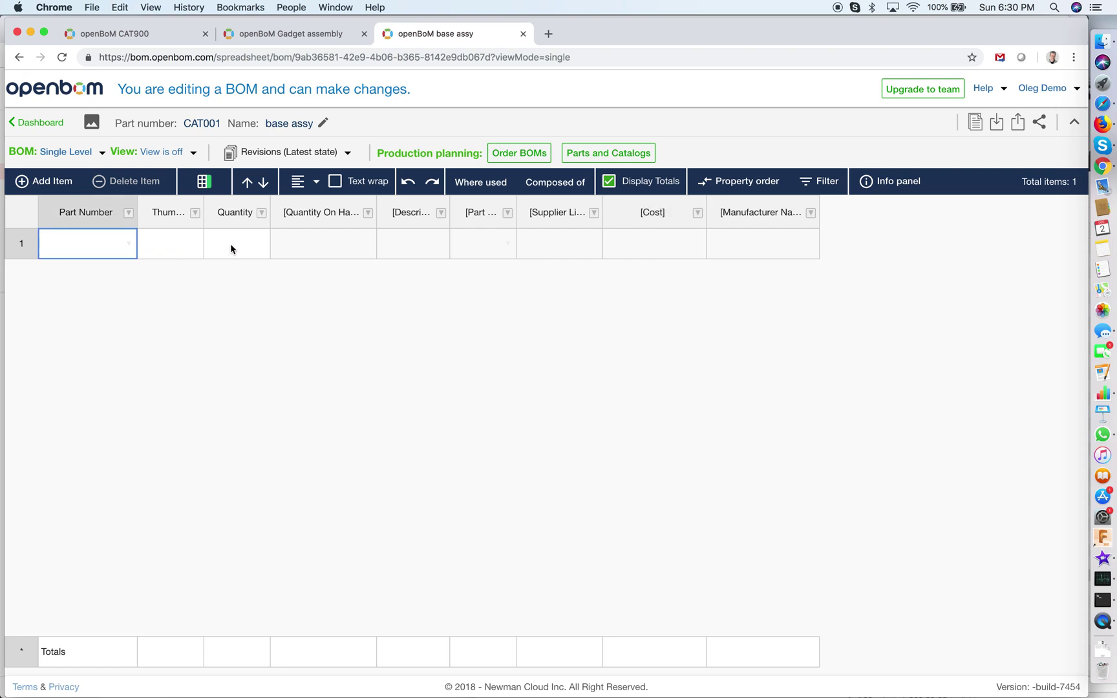
Insert the public property "calculated cost" directly after Quantity and slightly widen the Quantity column
click(261, 214)
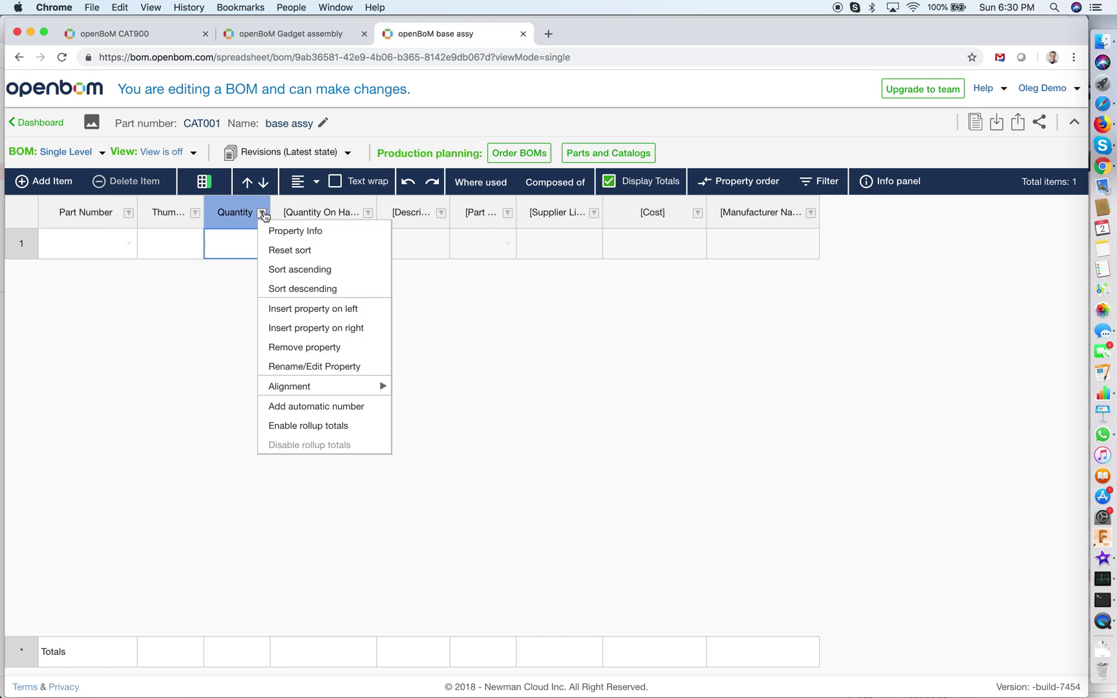
click(369, 329)
click(429, 373)
text(calc)
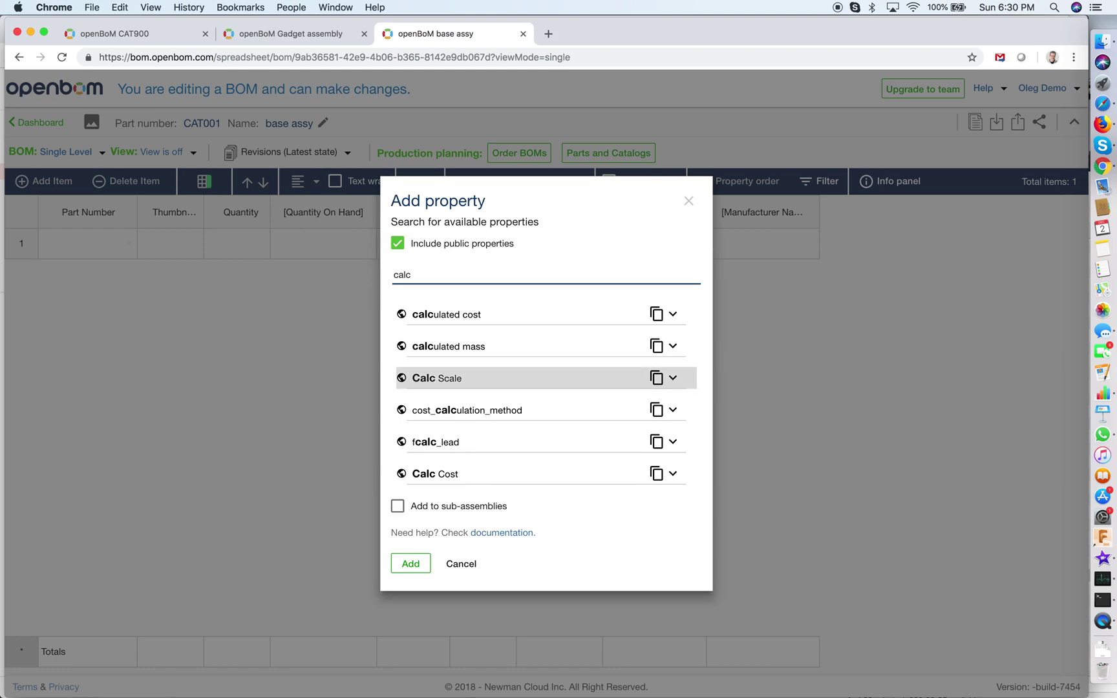
click(504, 314)
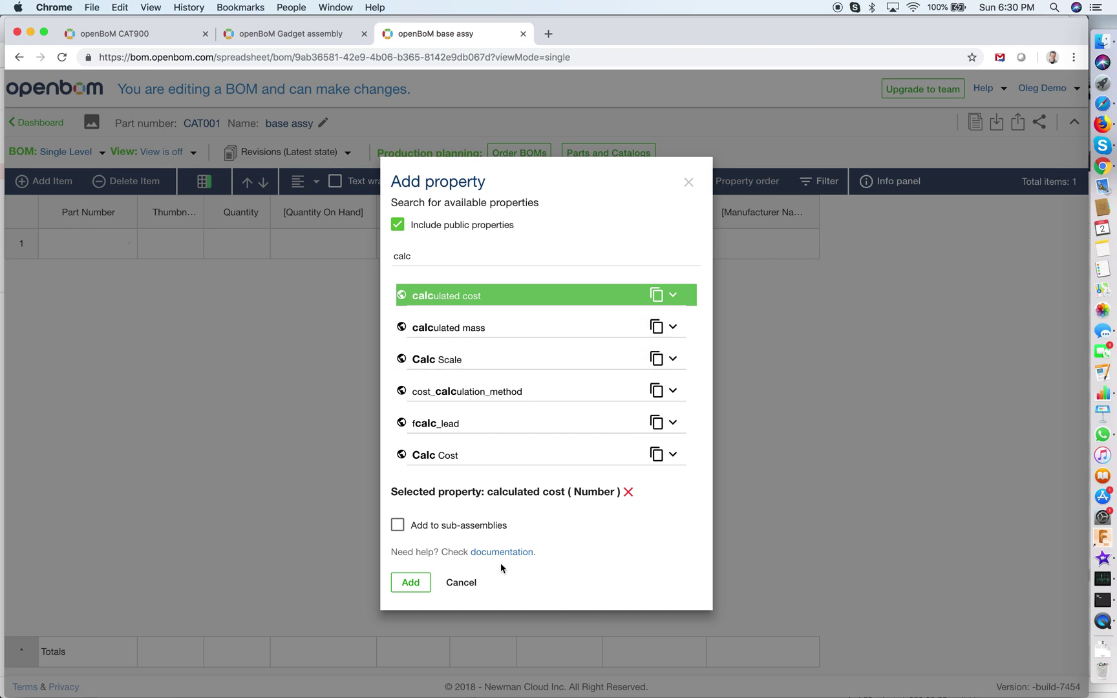
click(430, 588)
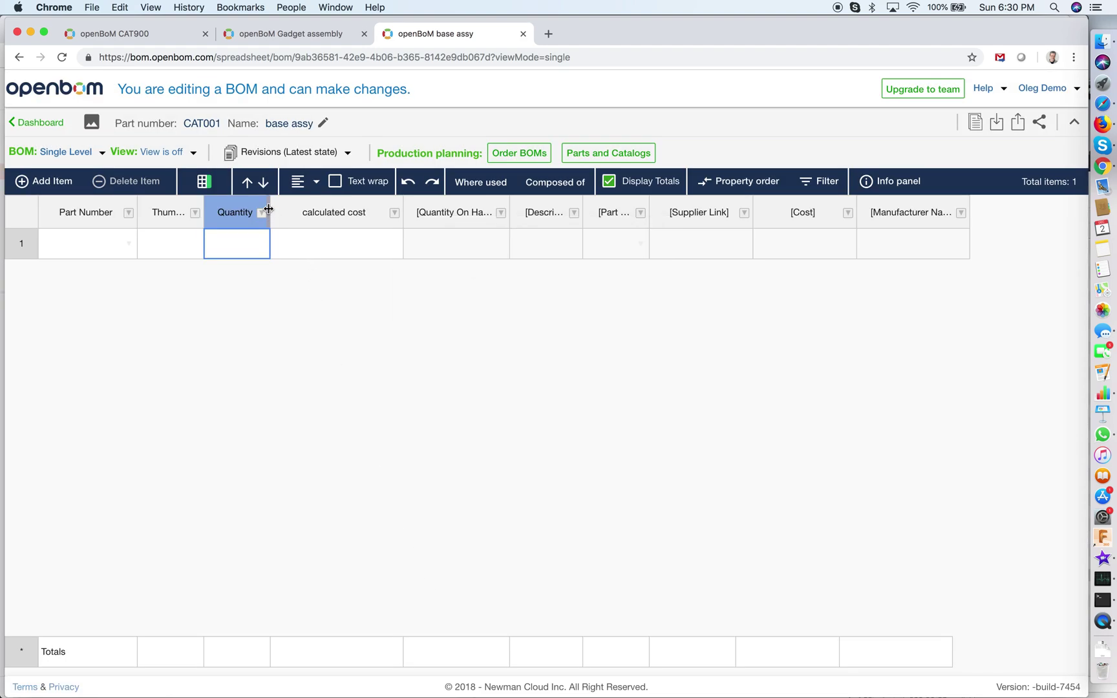
drag(269, 205, 283, 205)
click(333, 241)
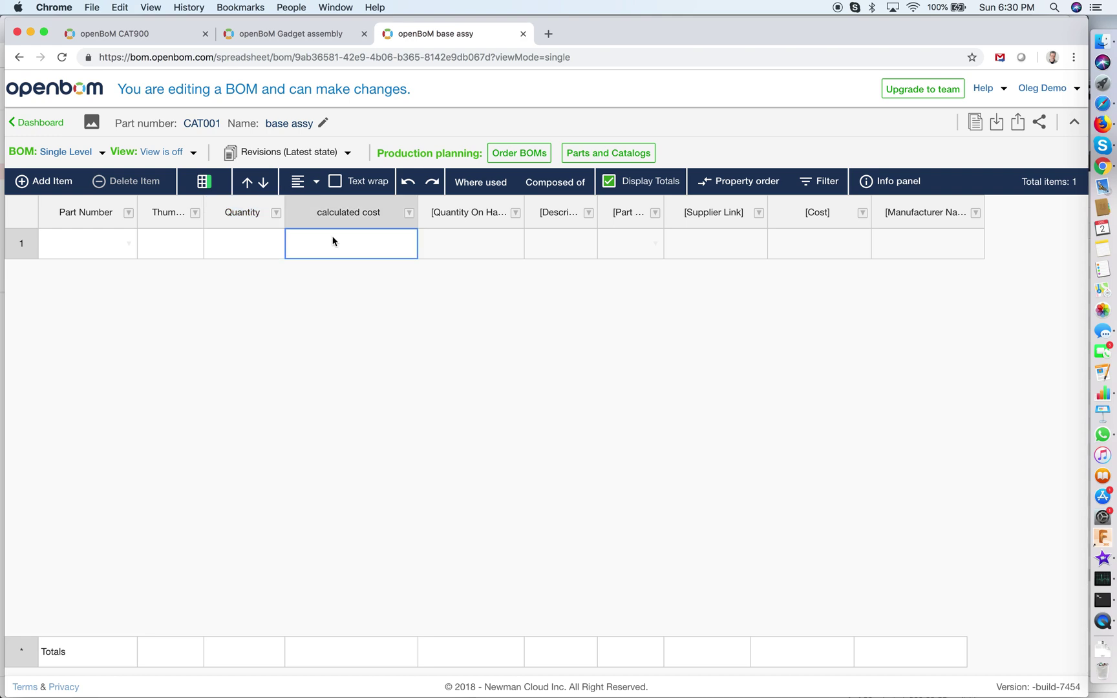
Find the base part CAT005 in the CAT900 catalog and insert it into the empty first row
click(119, 248)
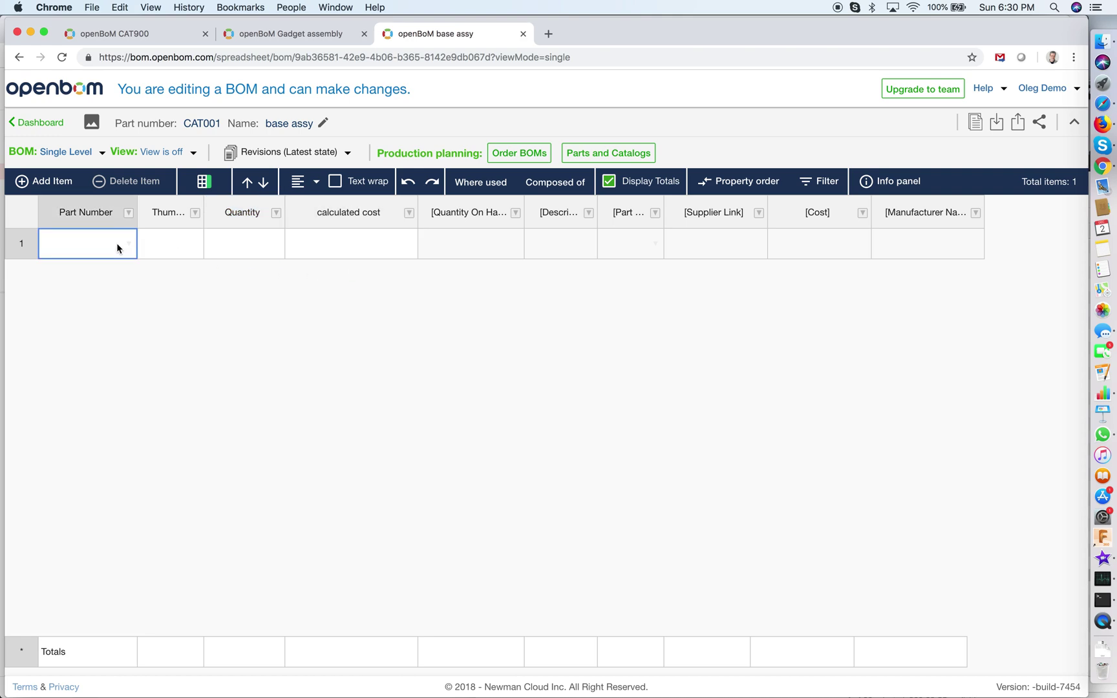
click(129, 244)
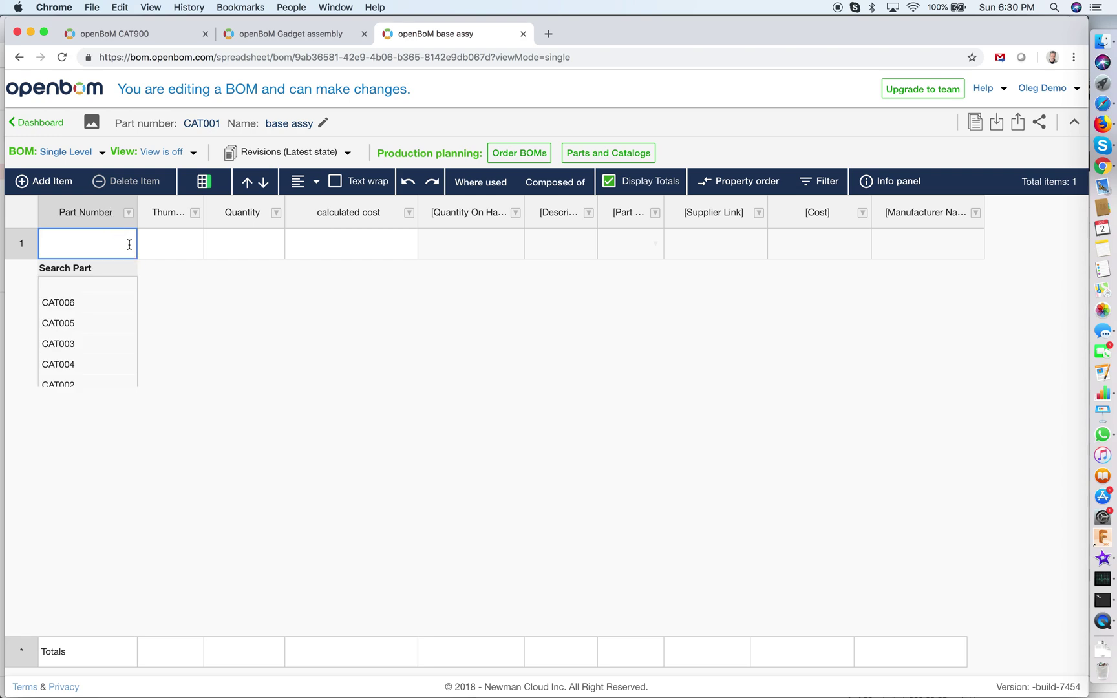
click(112, 268)
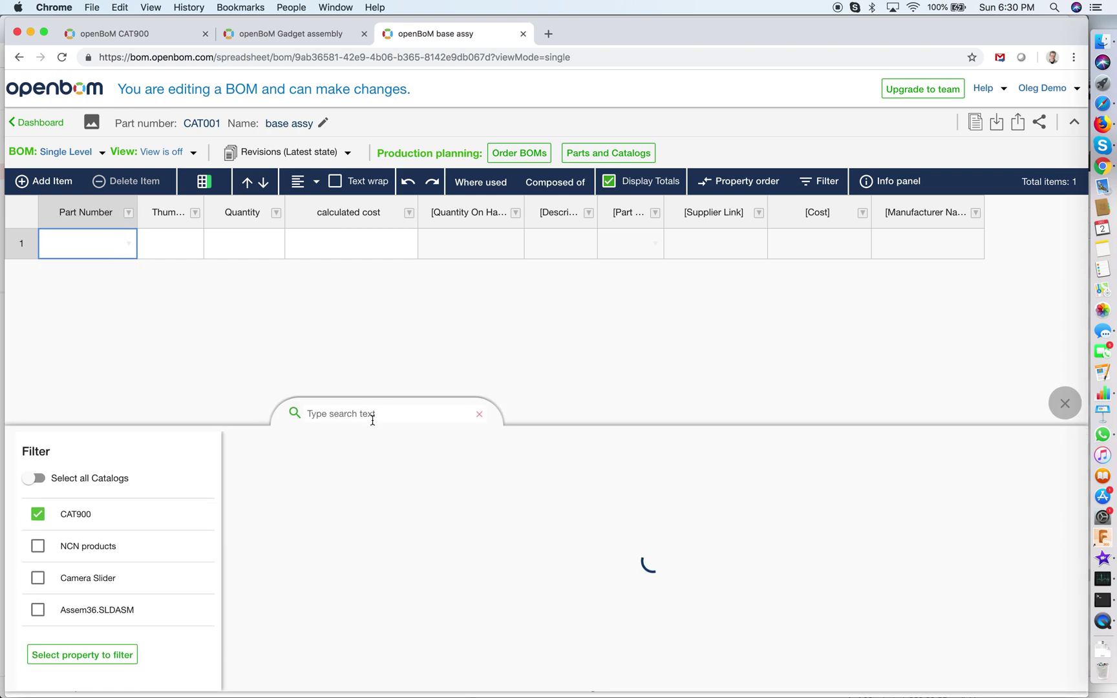
scroll(470, 591, down, 2)
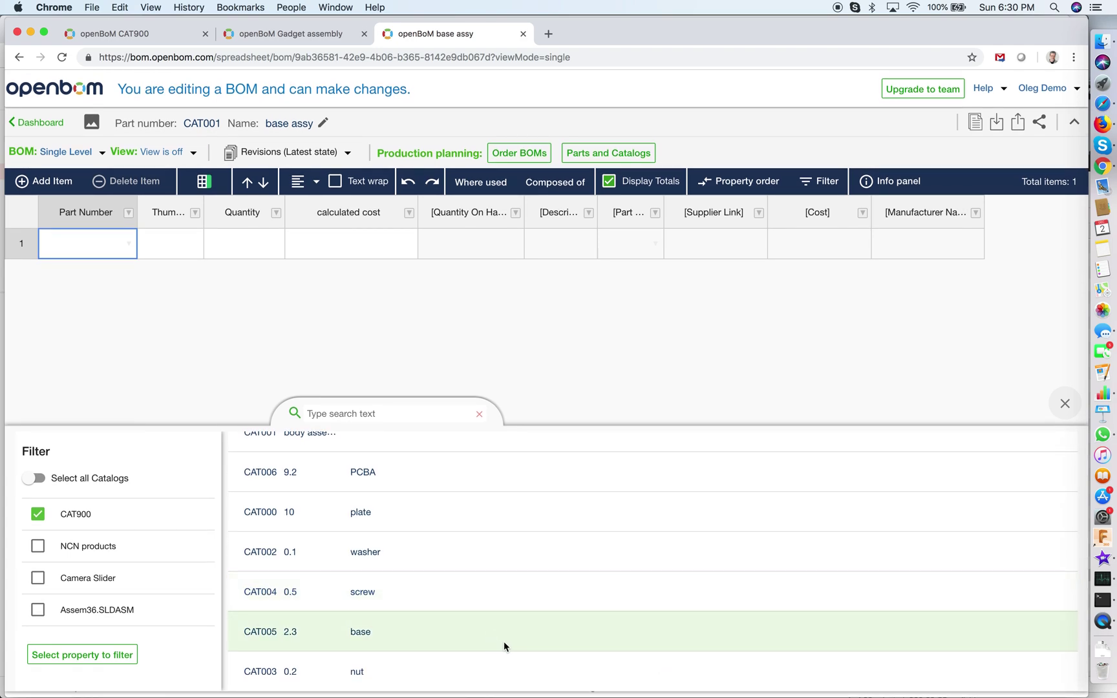
click(458, 631)
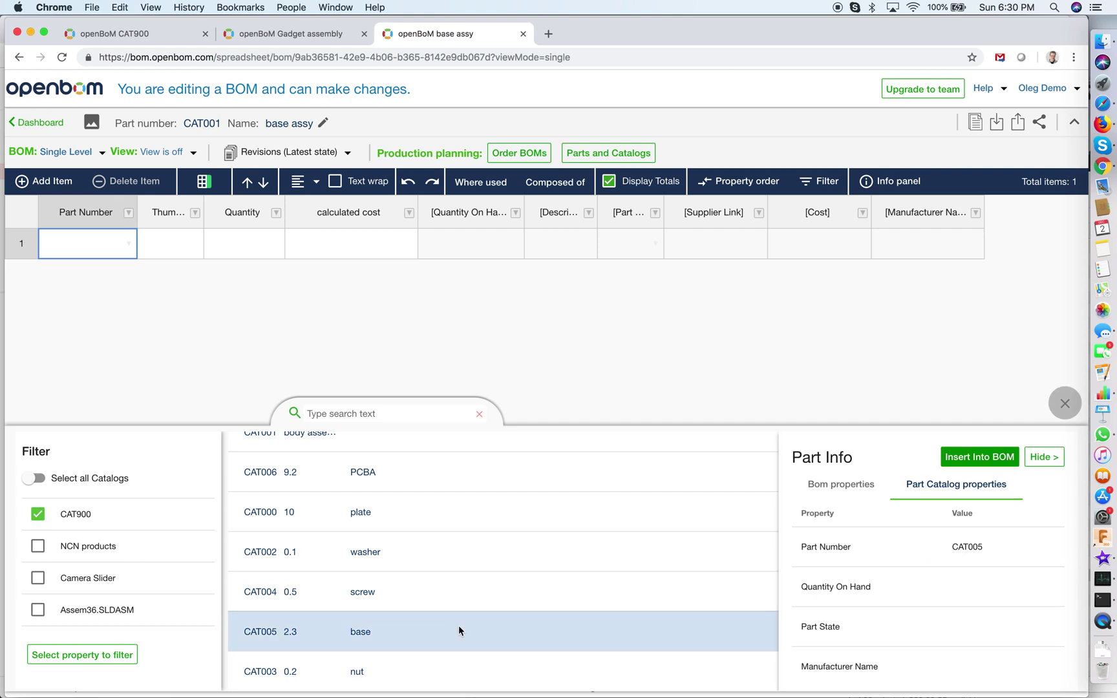
click(986, 463)
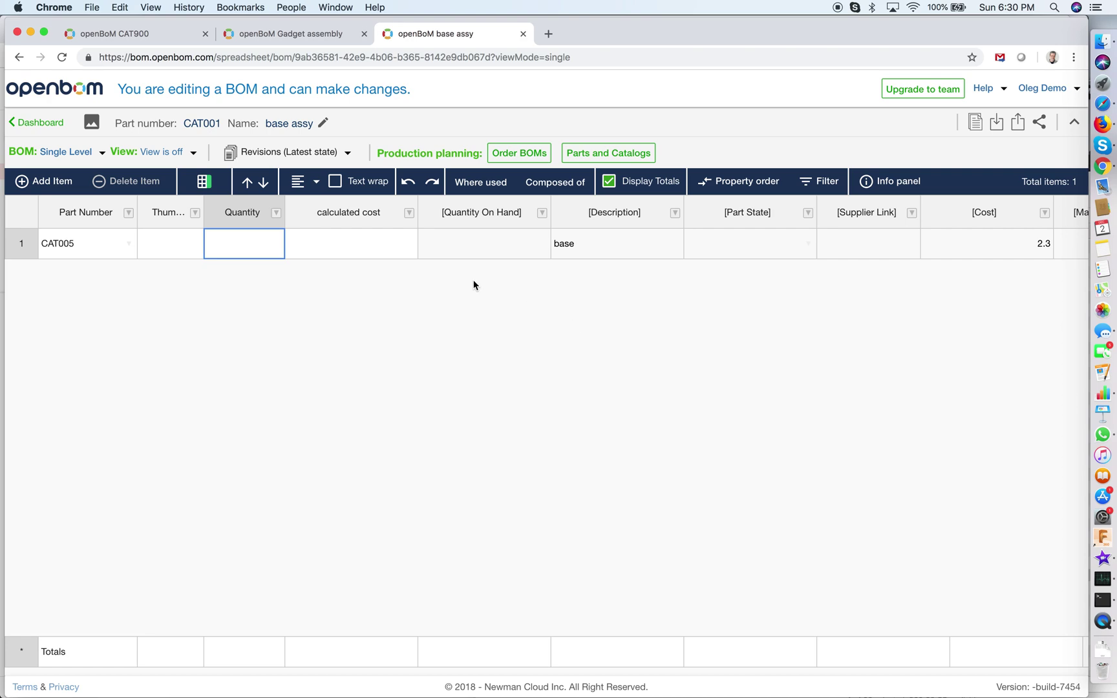
Reorder the BOM properties so that Cost sits between Quantity and calculated cost
click(740, 183)
click(923, 550)
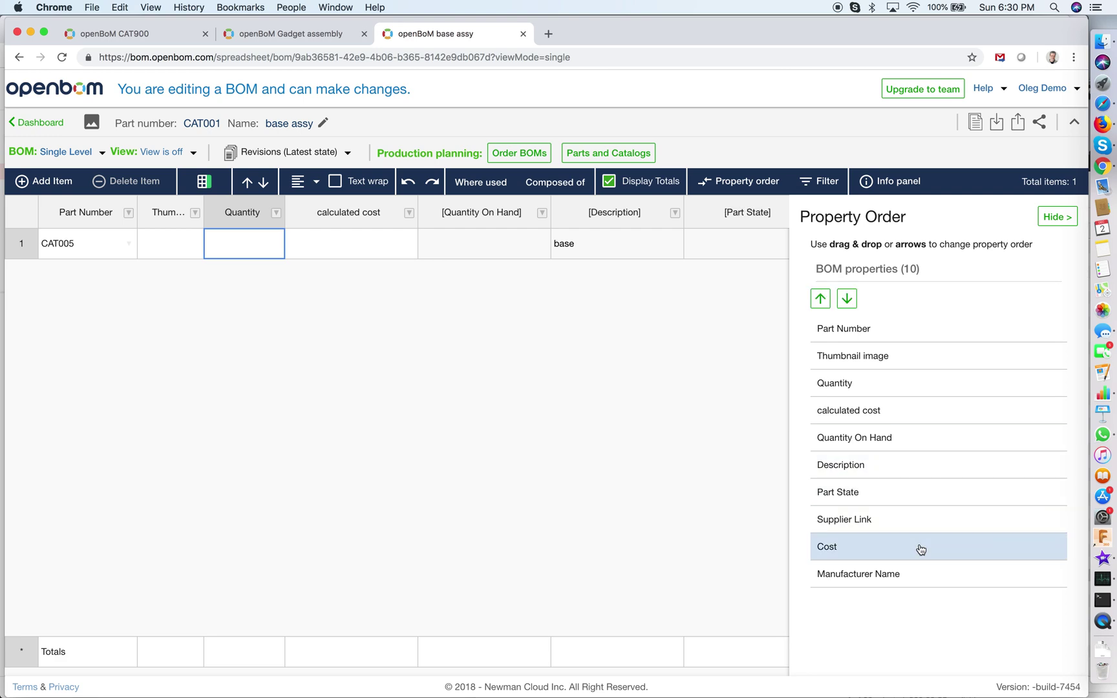
click(827, 300)
click(821, 299)
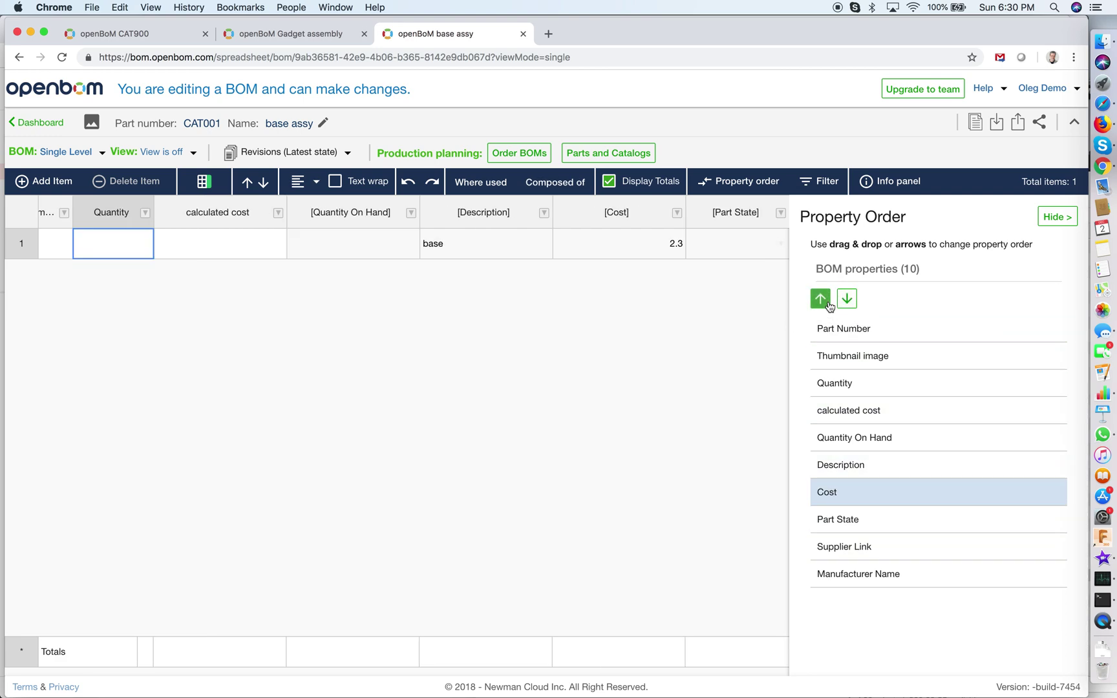
click(825, 303)
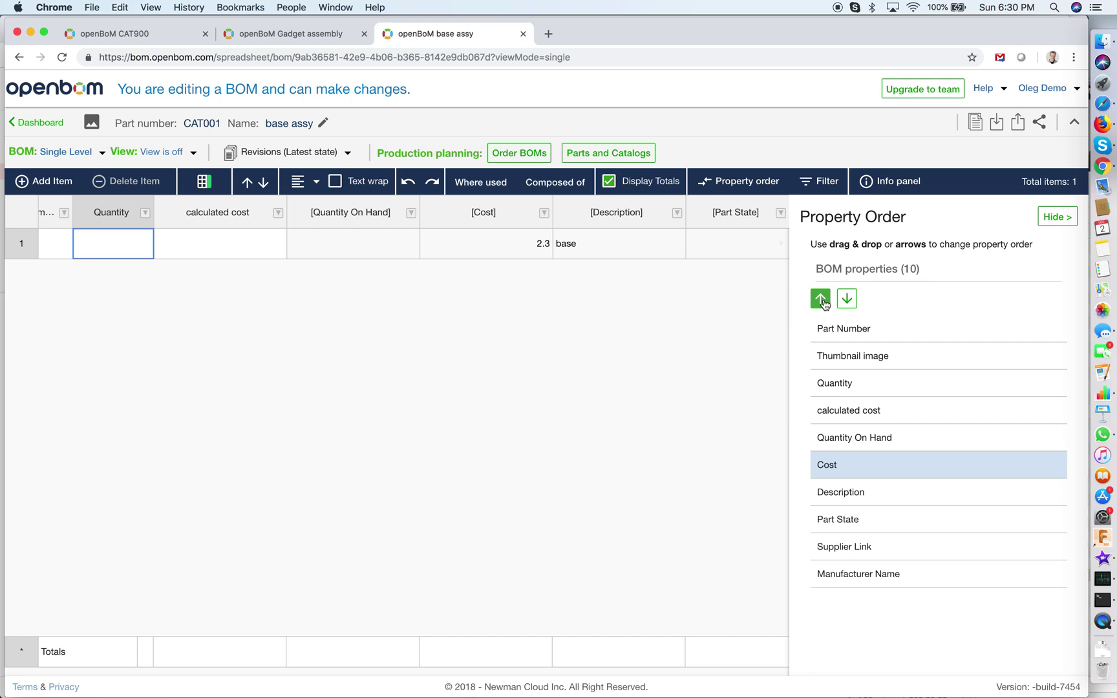
click(822, 300)
click(823, 300)
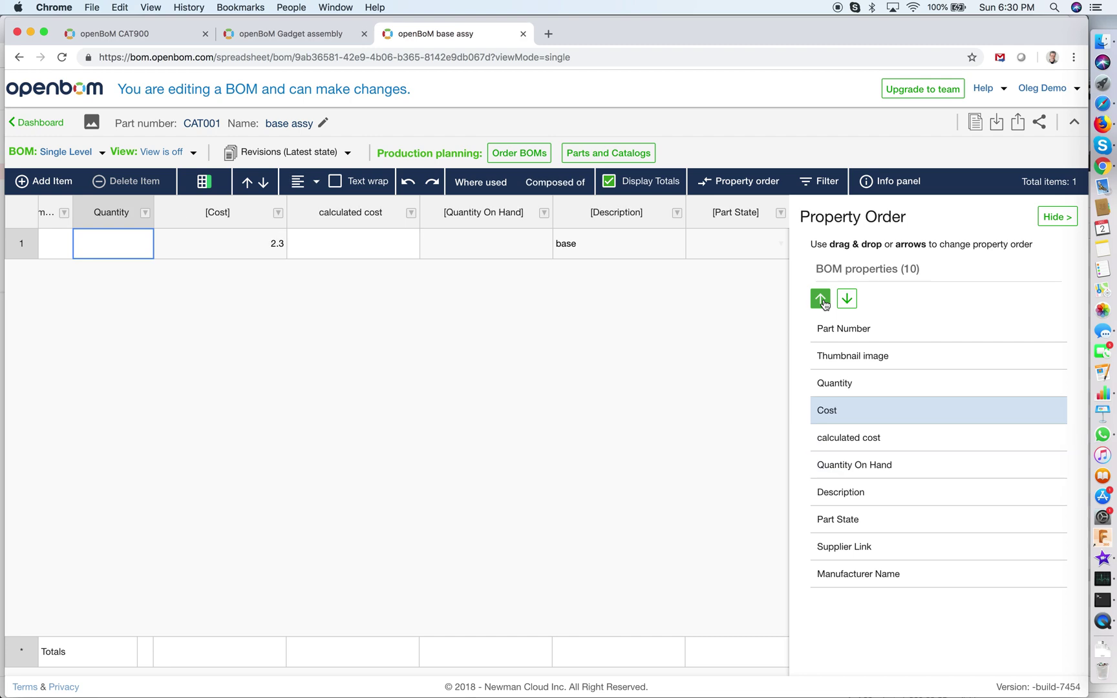
click(1057, 218)
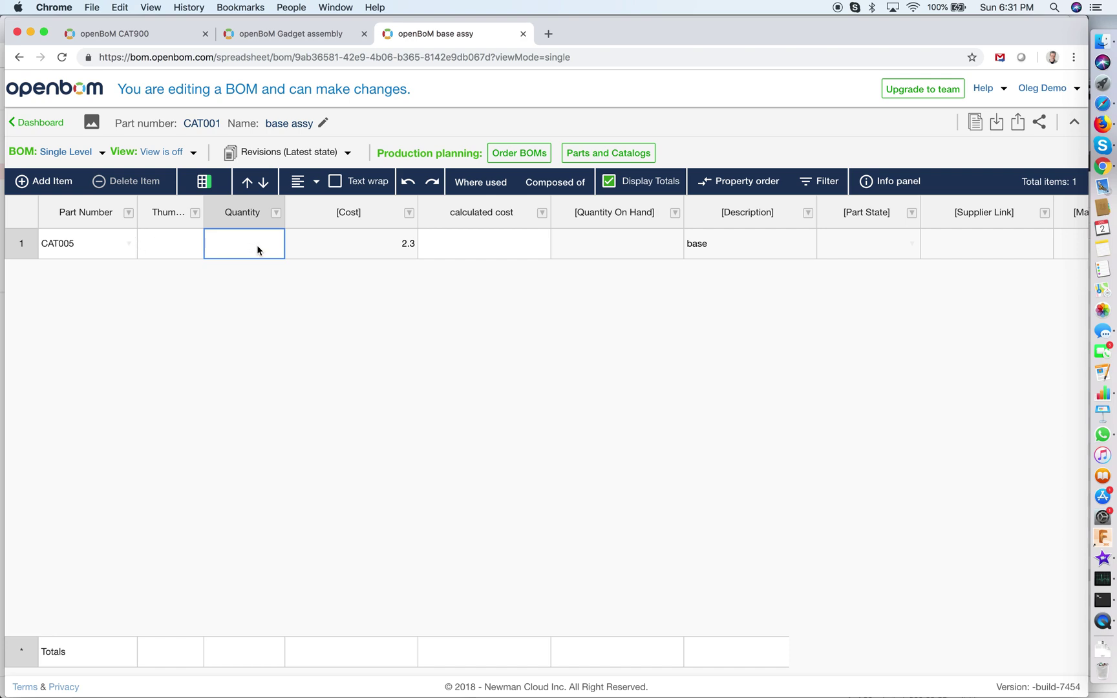
Set the CAT005 quantity to 1 and add a new item for the washer CAT002 from the catalog
text(1)
key(Tab)
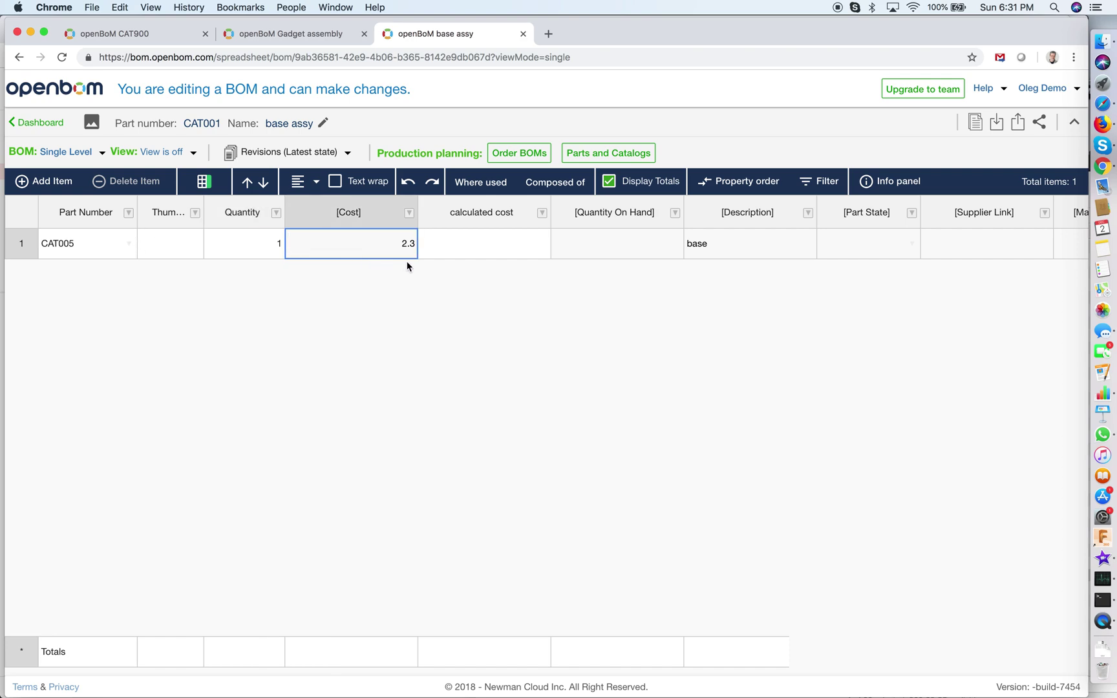
click(57, 183)
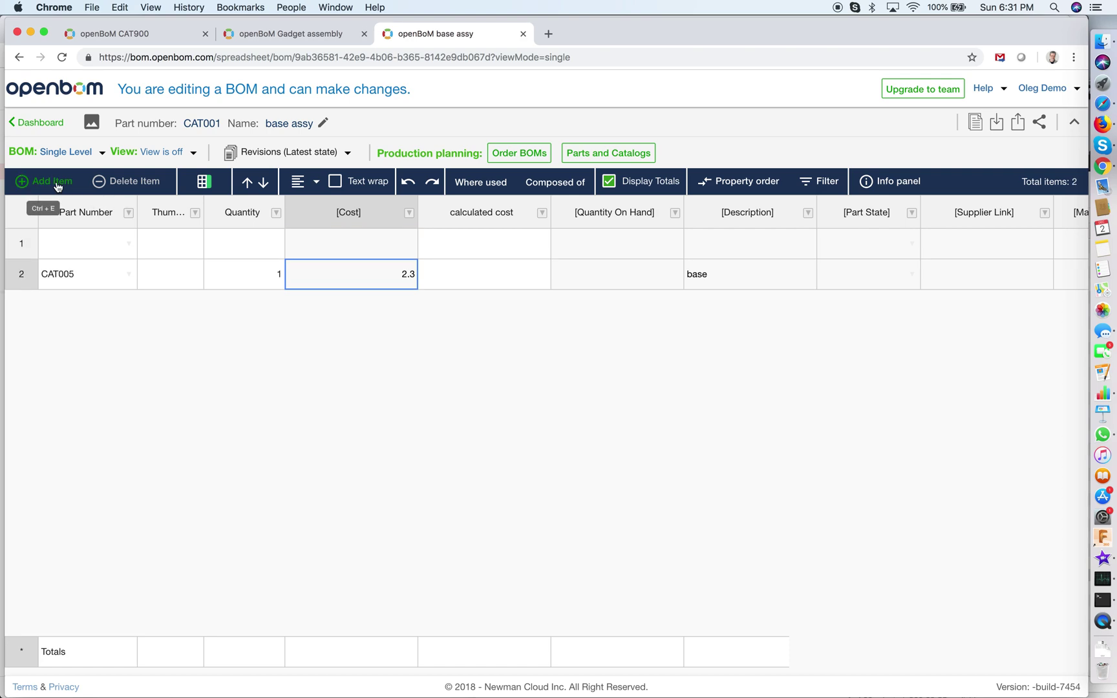
click(128, 243)
click(77, 269)
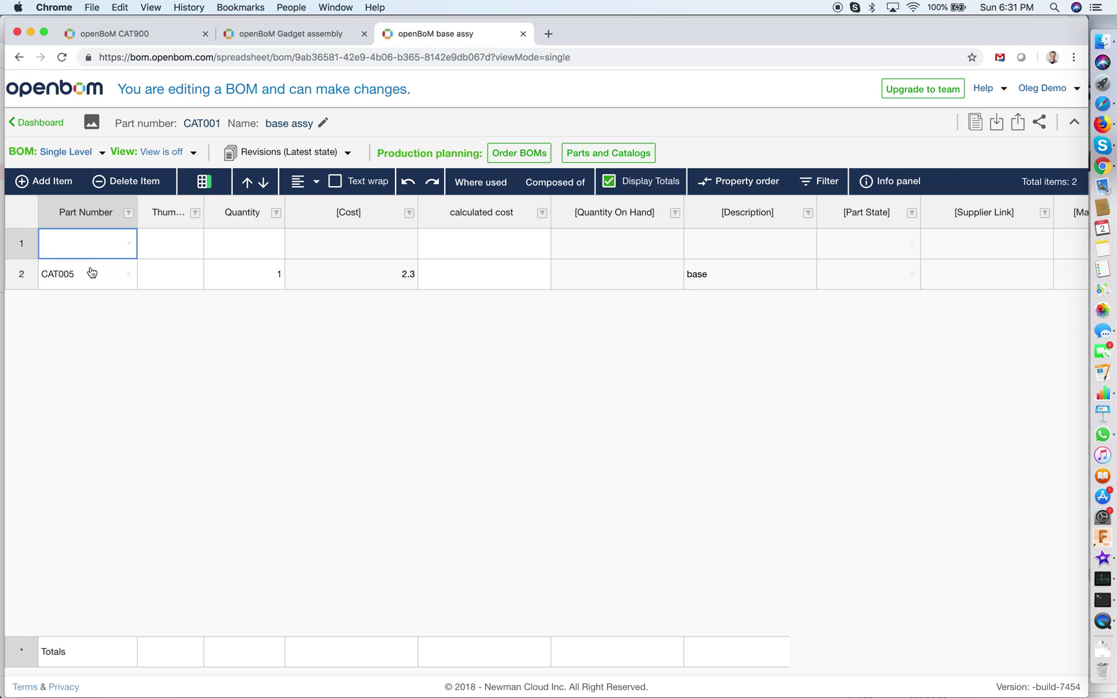
click(386, 573)
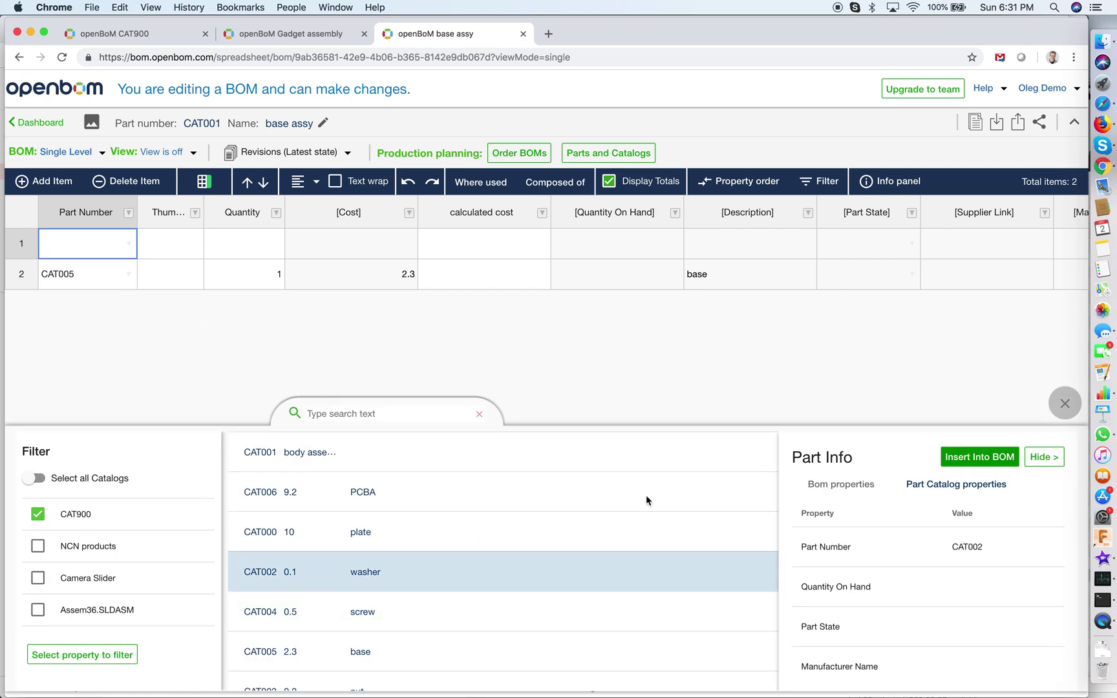
click(965, 460)
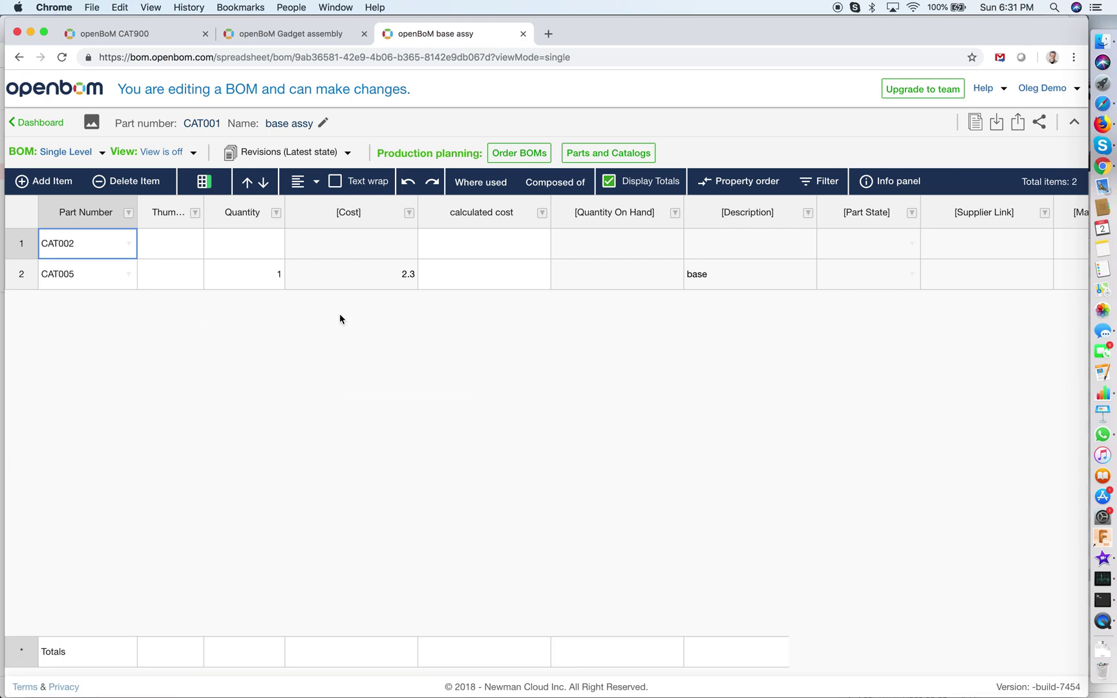
Add another item to the BOM and fill it with the screw CAT004 from the CAT900 catalog
click(50, 182)
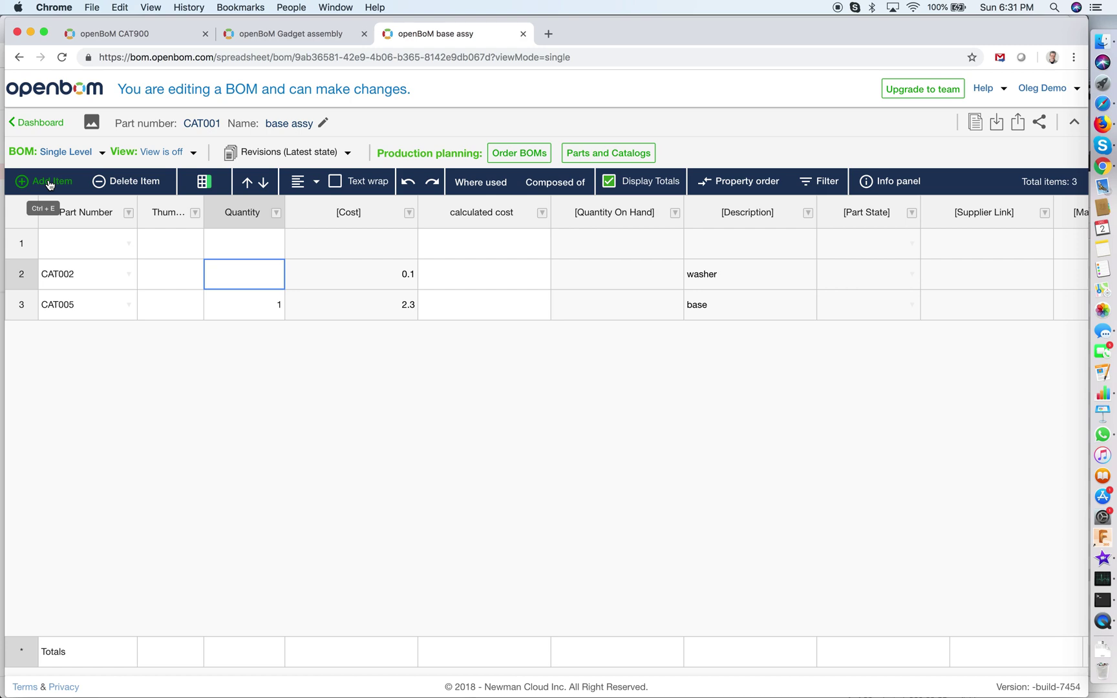
click(128, 243)
click(95, 276)
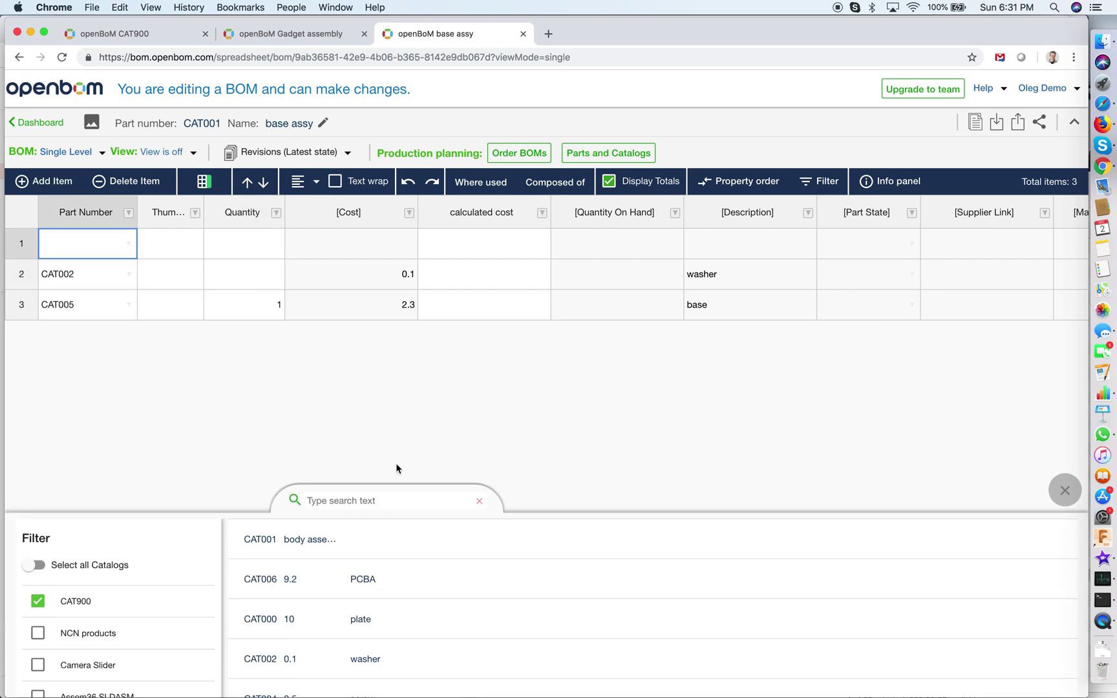
click(426, 617)
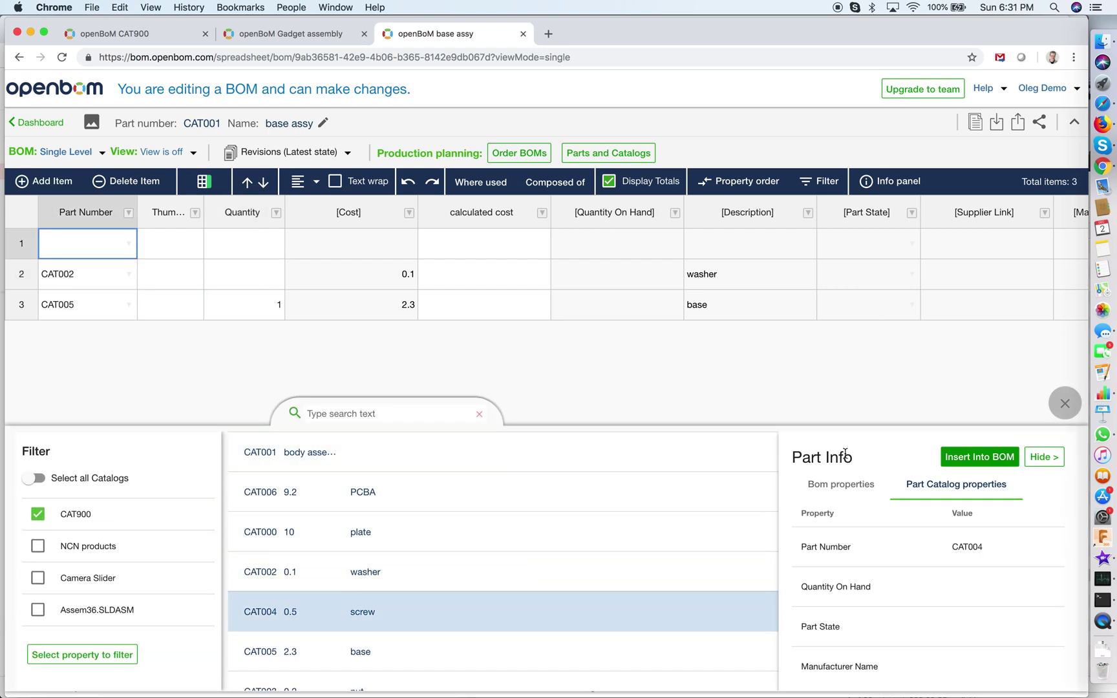
click(979, 457)
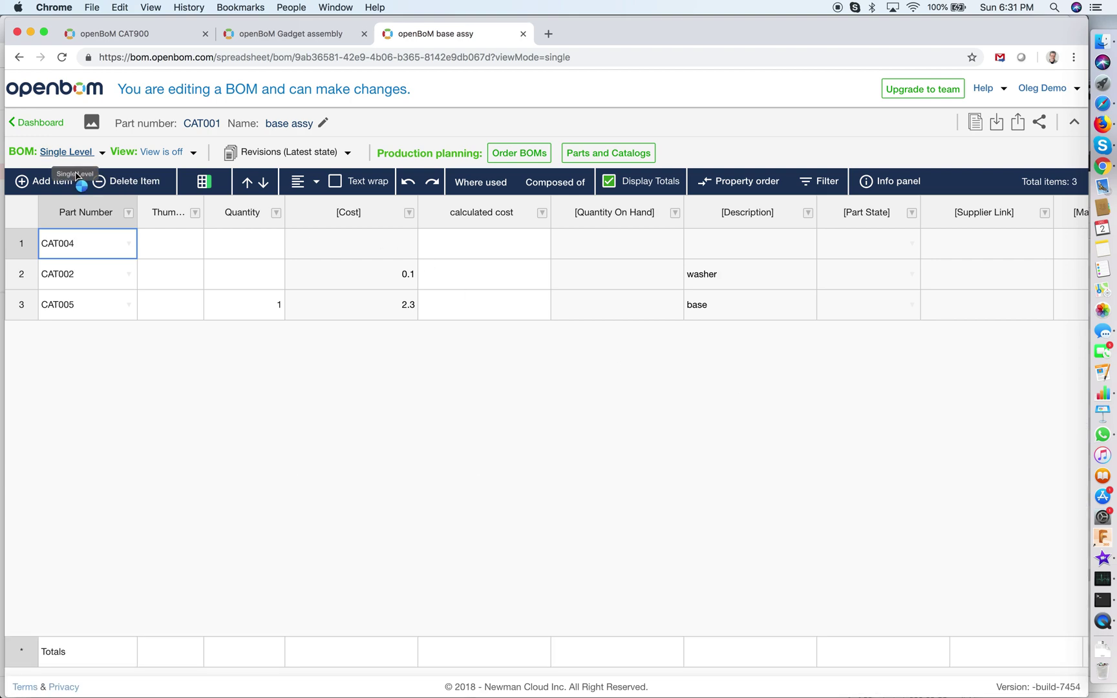
Add a further item to the BOM and fill it with the nut CAT003 from the CAT900 catalog
click(45, 181)
click(128, 249)
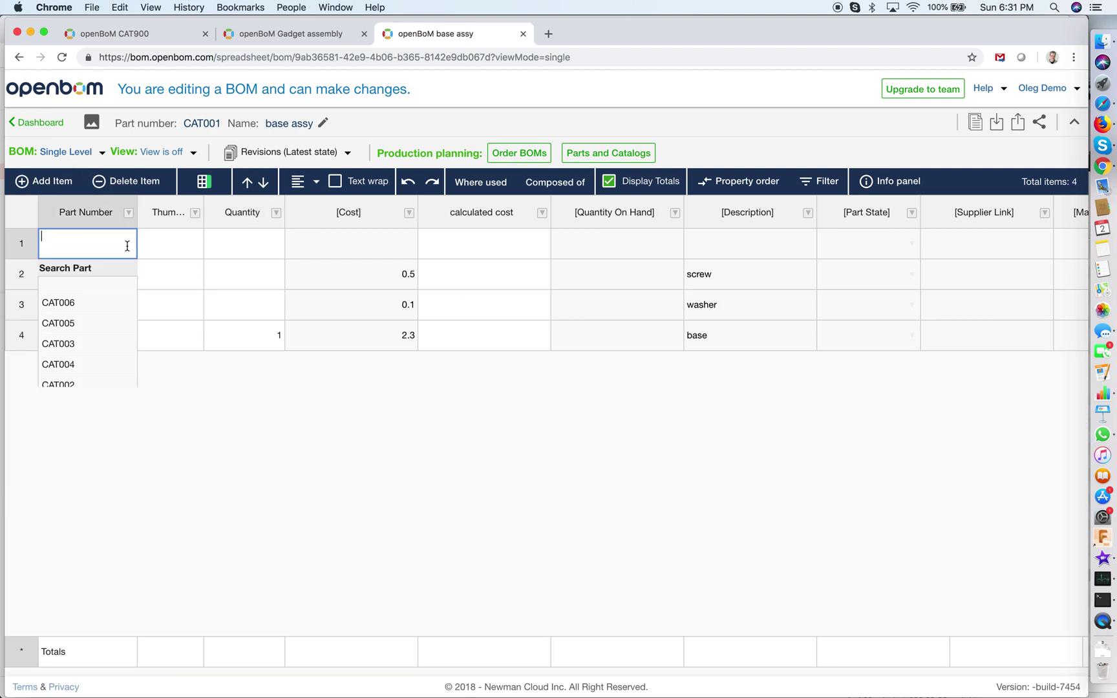
click(68, 268)
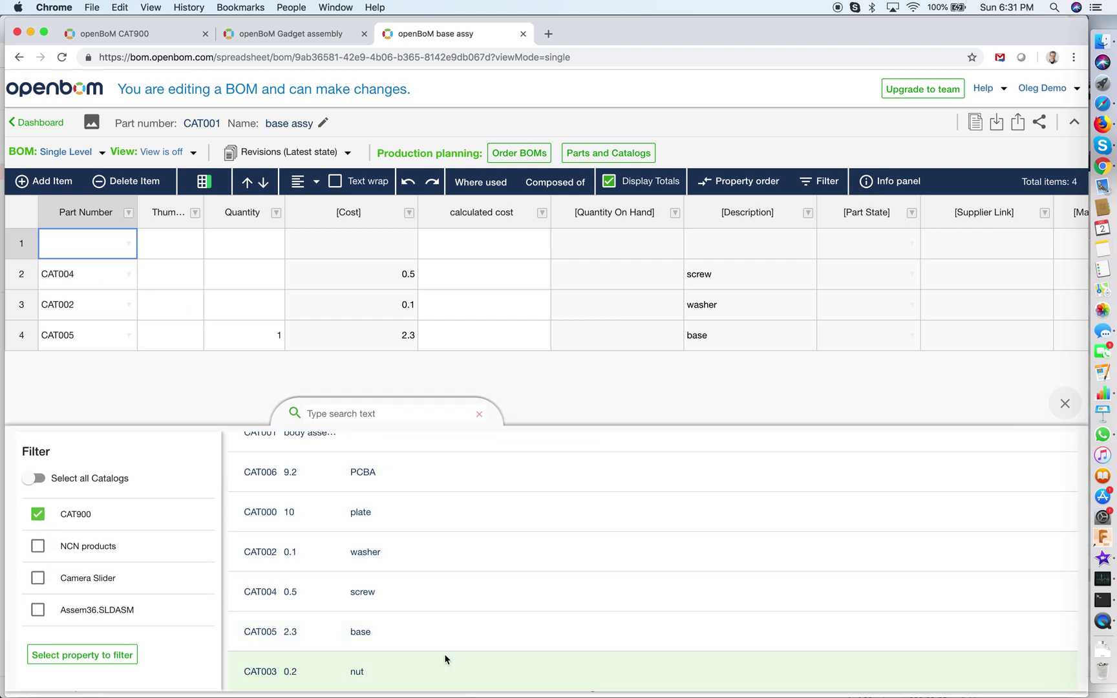
click(415, 640)
click(420, 663)
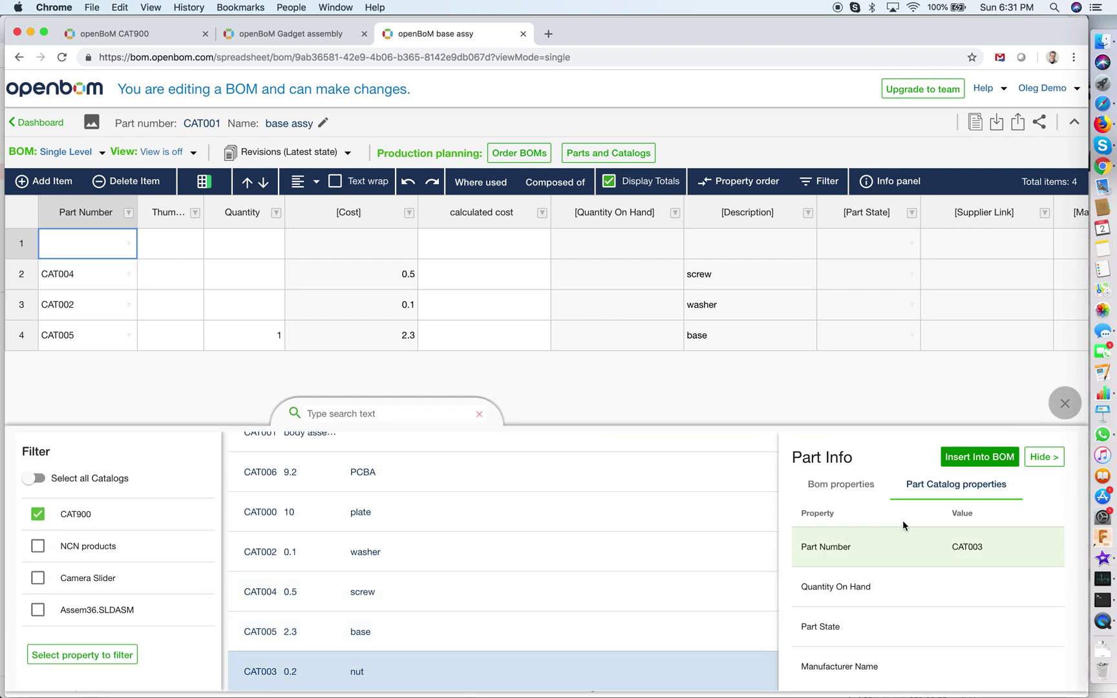
click(962, 461)
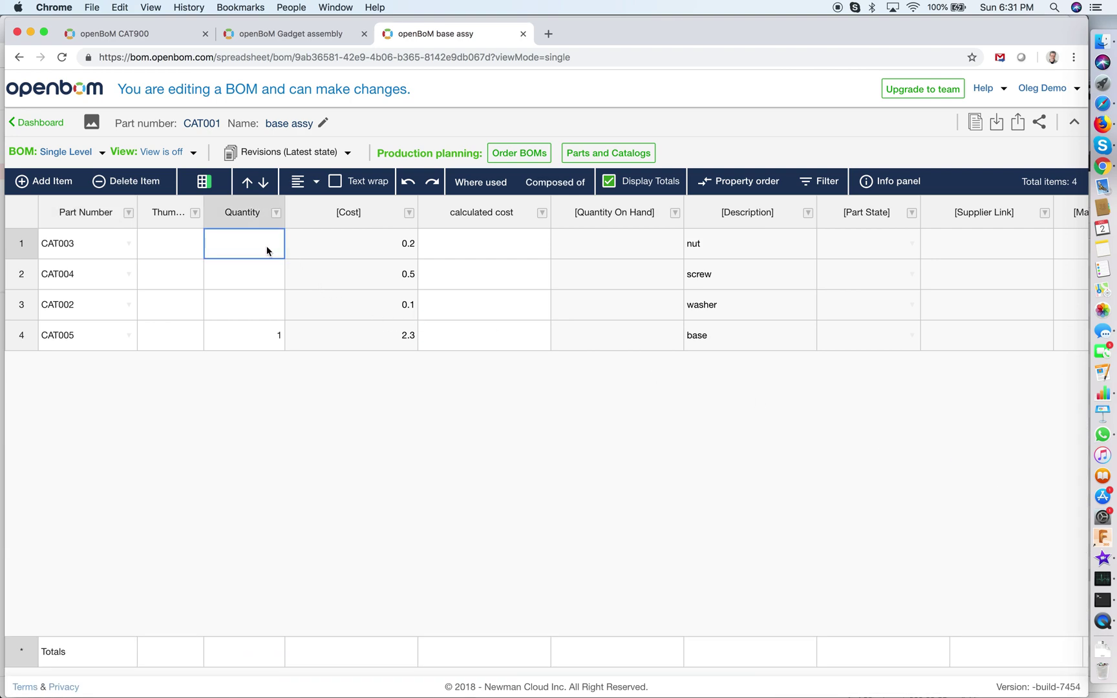
Set the quantity of the nut CAT003, screw CAT004 and washer CAT002 to 6 each
text(6)
key(Return)
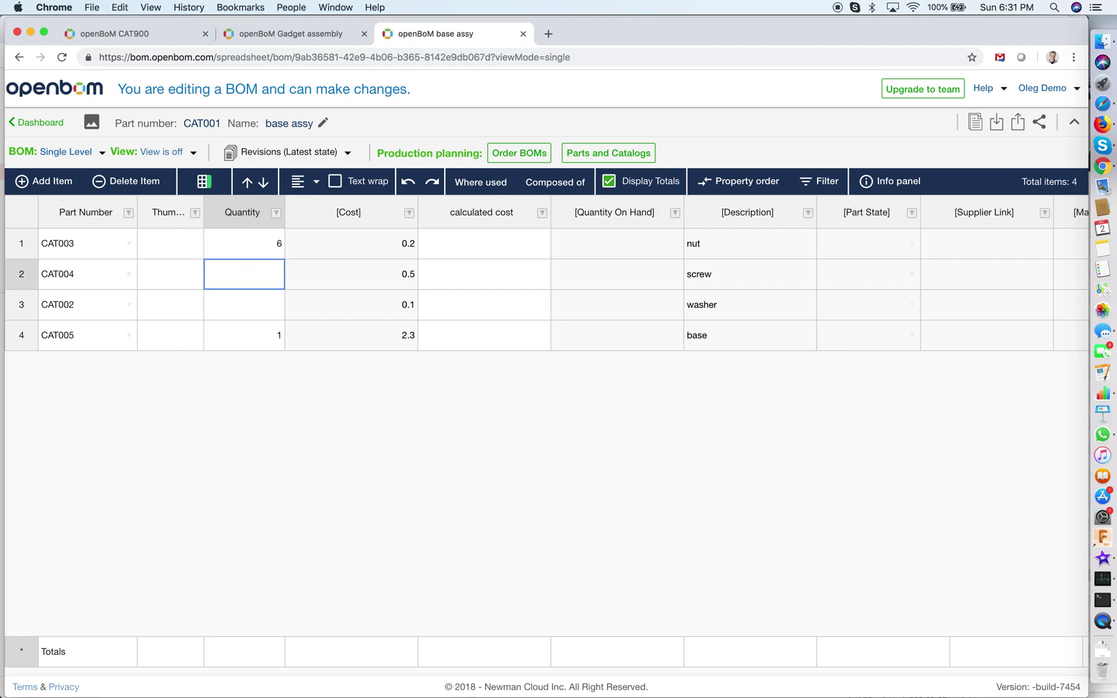
text(6)
key(Return)
text(6)
key(Tab)
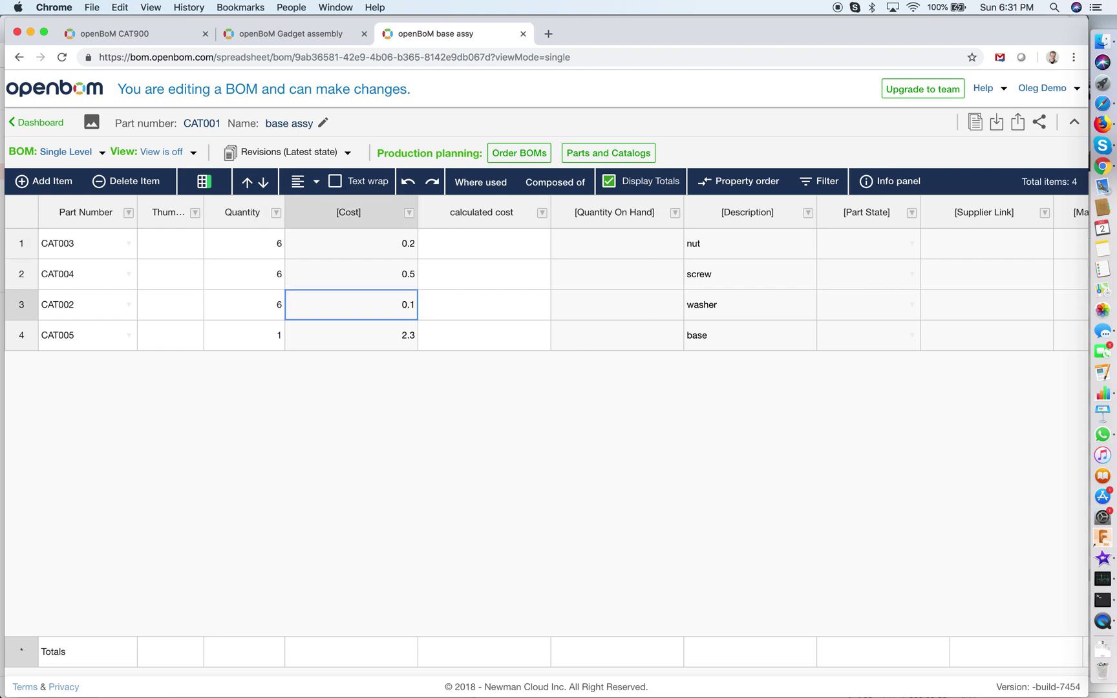
Define calculated cost as Cost * Quantity for all rows, with multi-level rollup based on the Quantity property
click(470, 237)
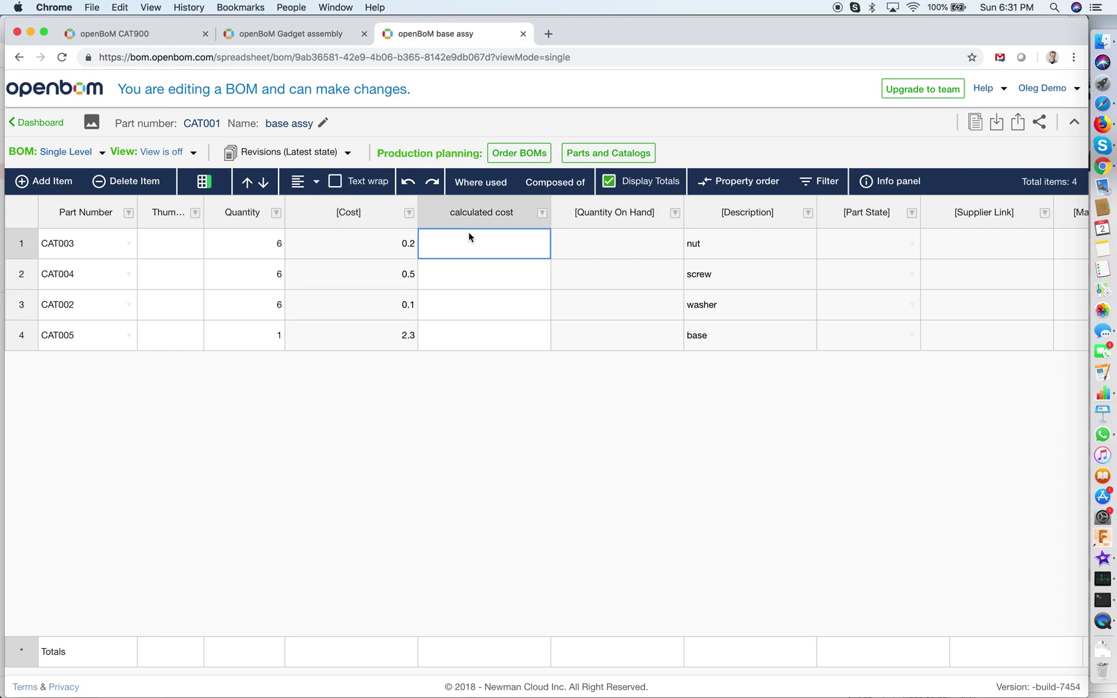
right_click(470, 238)
click(541, 417)
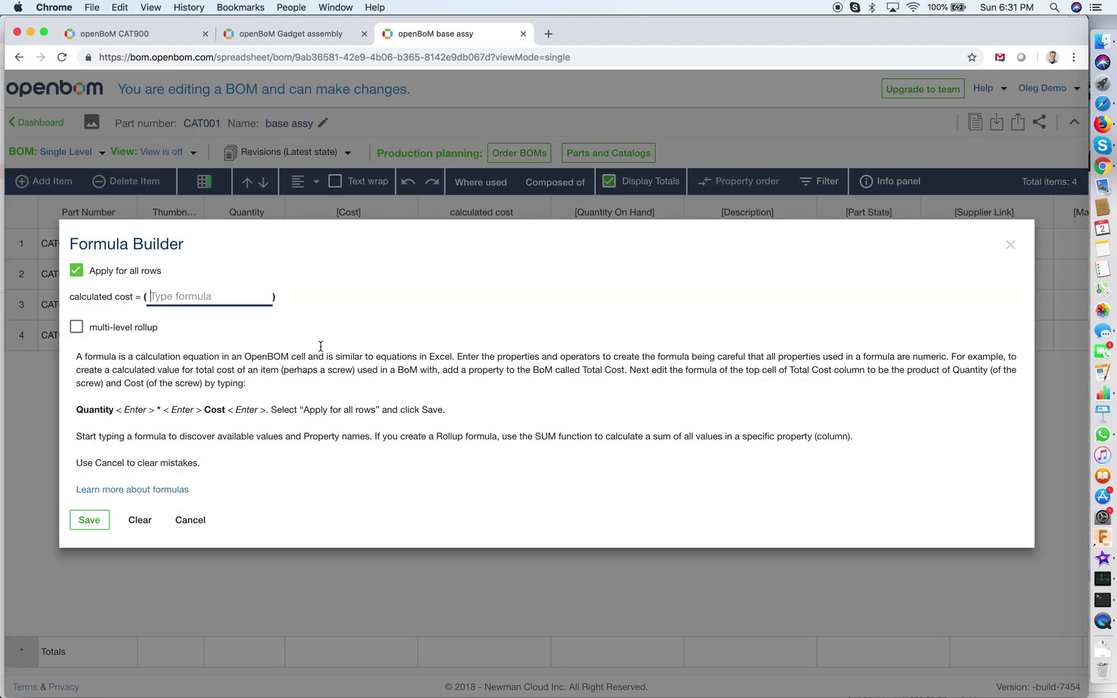
text(c)
key(Return)
text(*)
key(Return)
text(q)
key(Return)
click(120, 329)
click(292, 325)
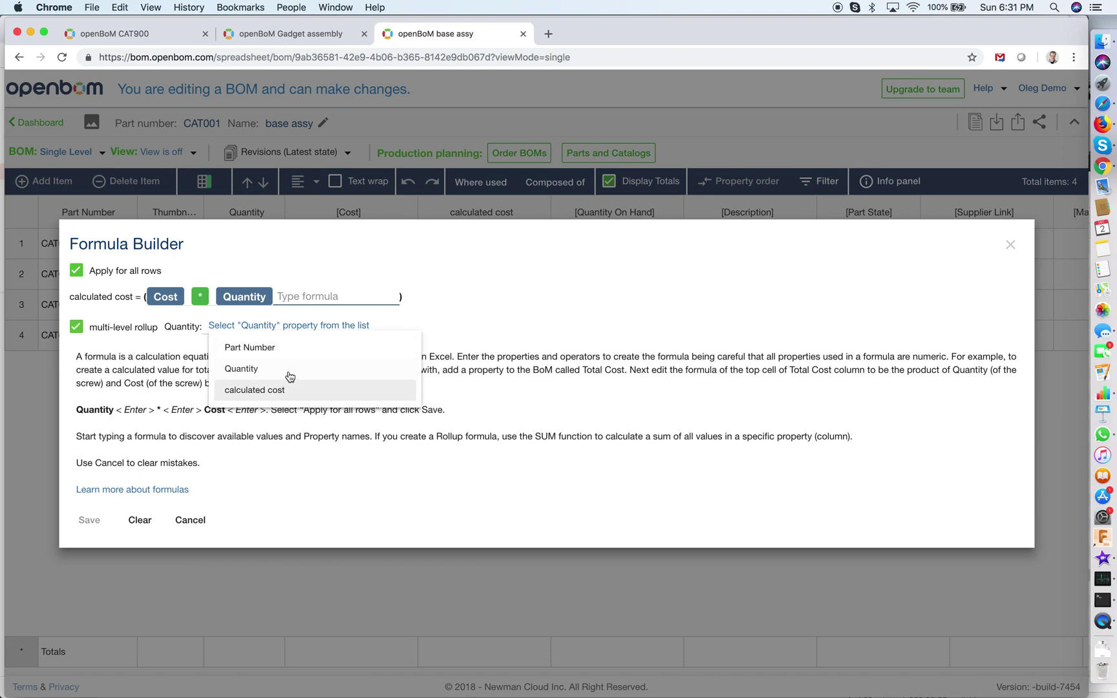
click(289, 372)
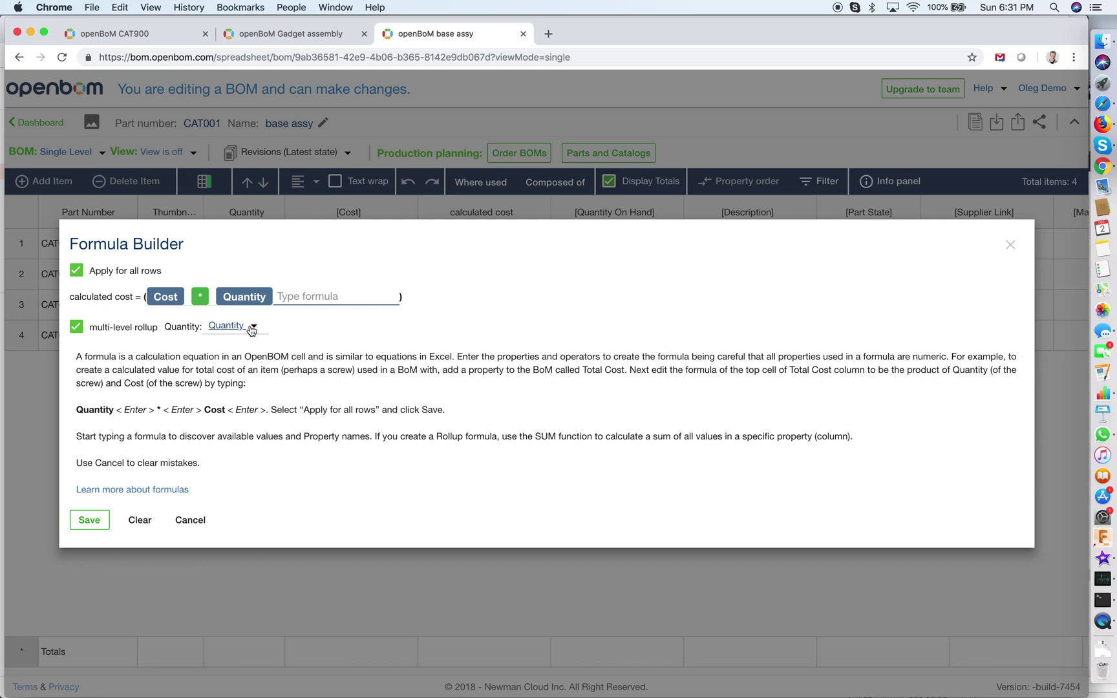
click(85, 521)
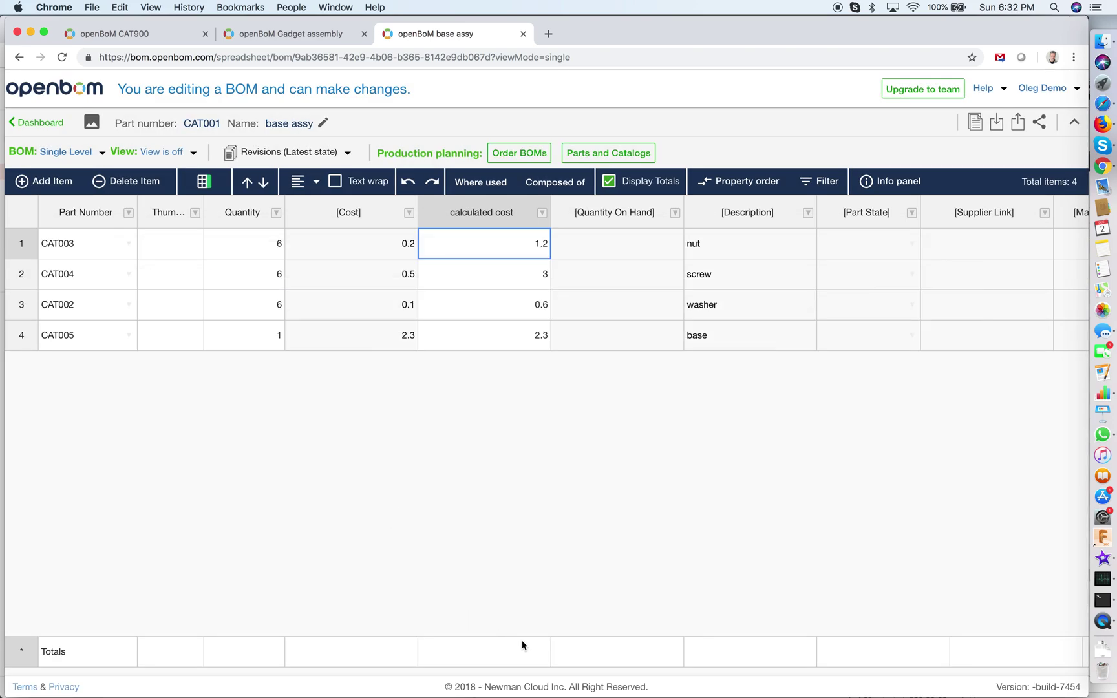
Enable rollup totals for the calculated cost property and reload the base assy BOM
click(542, 212)
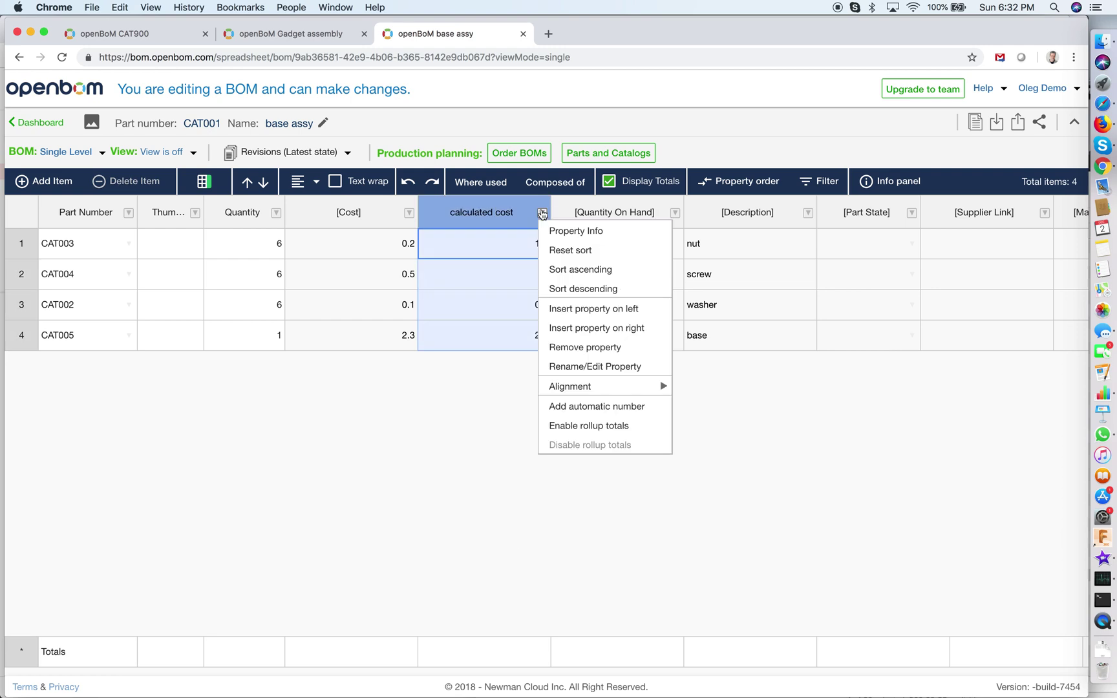
click(619, 425)
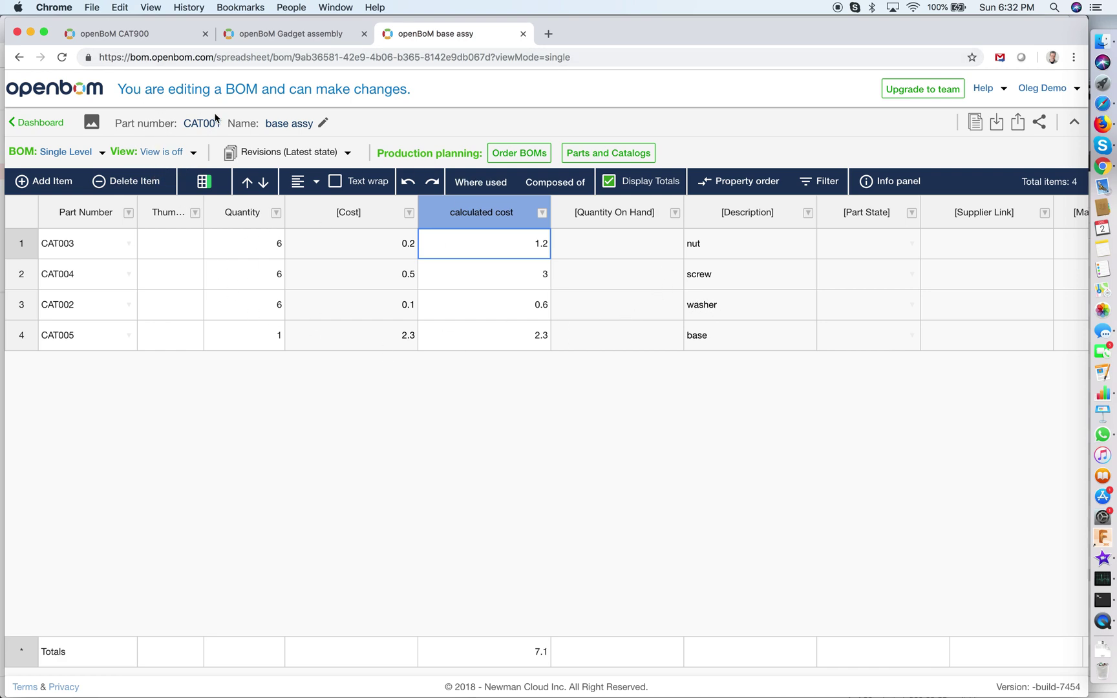
key(super+r)
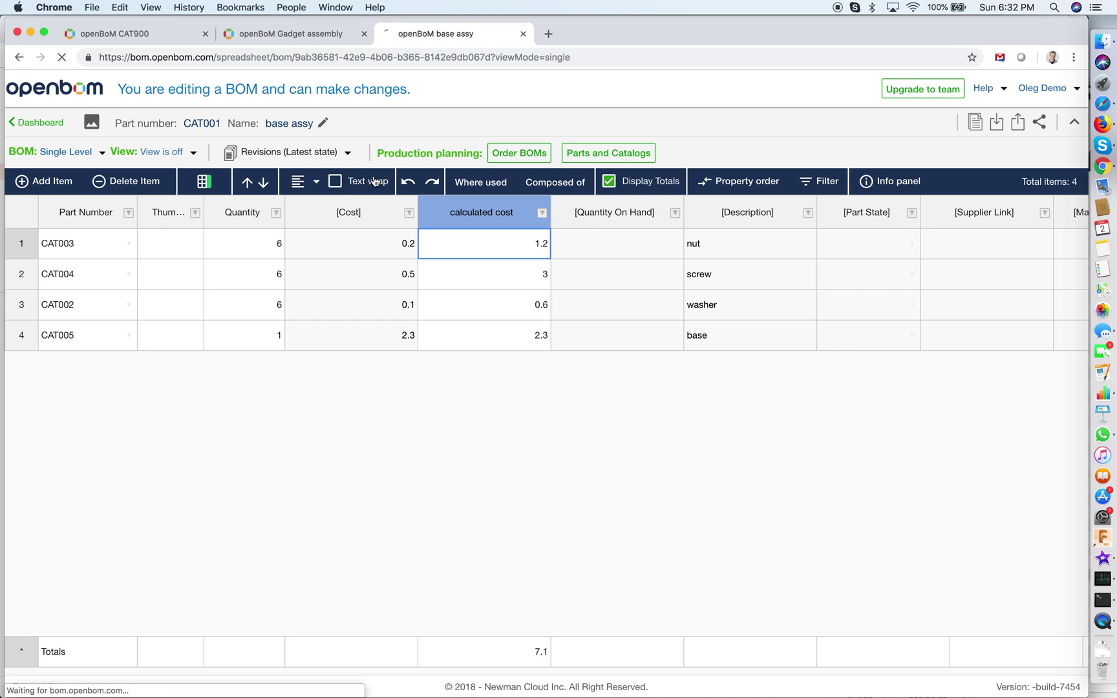
Reload the Gadget assembly BOM, switch it to the Multi-Level view and expand the CAT001 body assembly
click(305, 40)
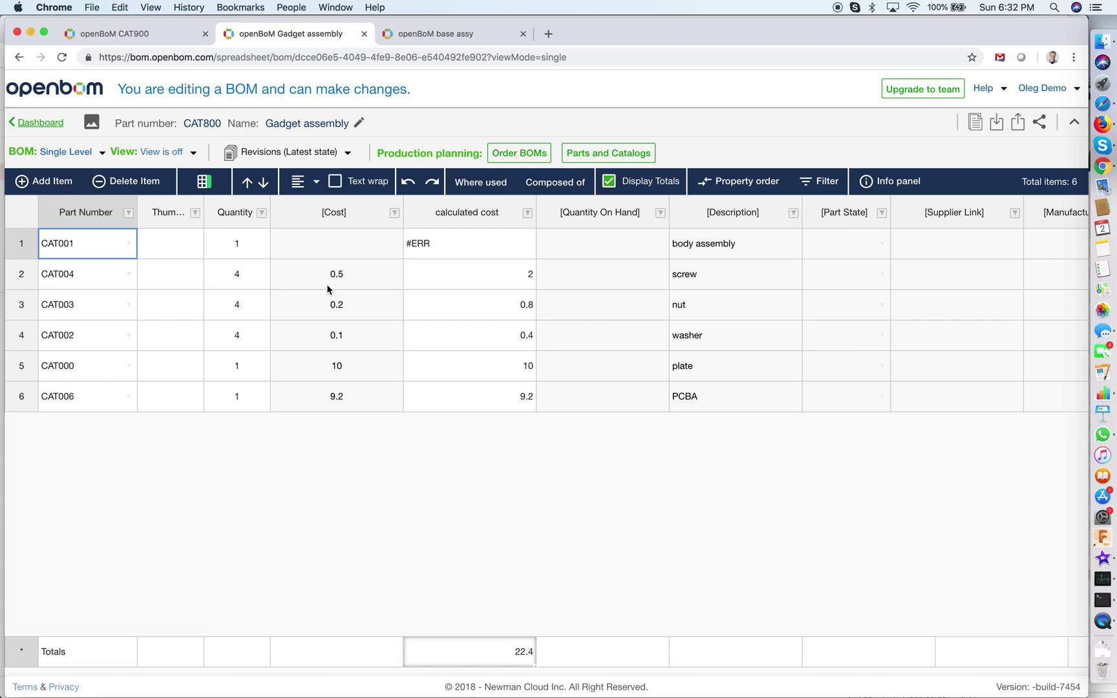
key(super+r)
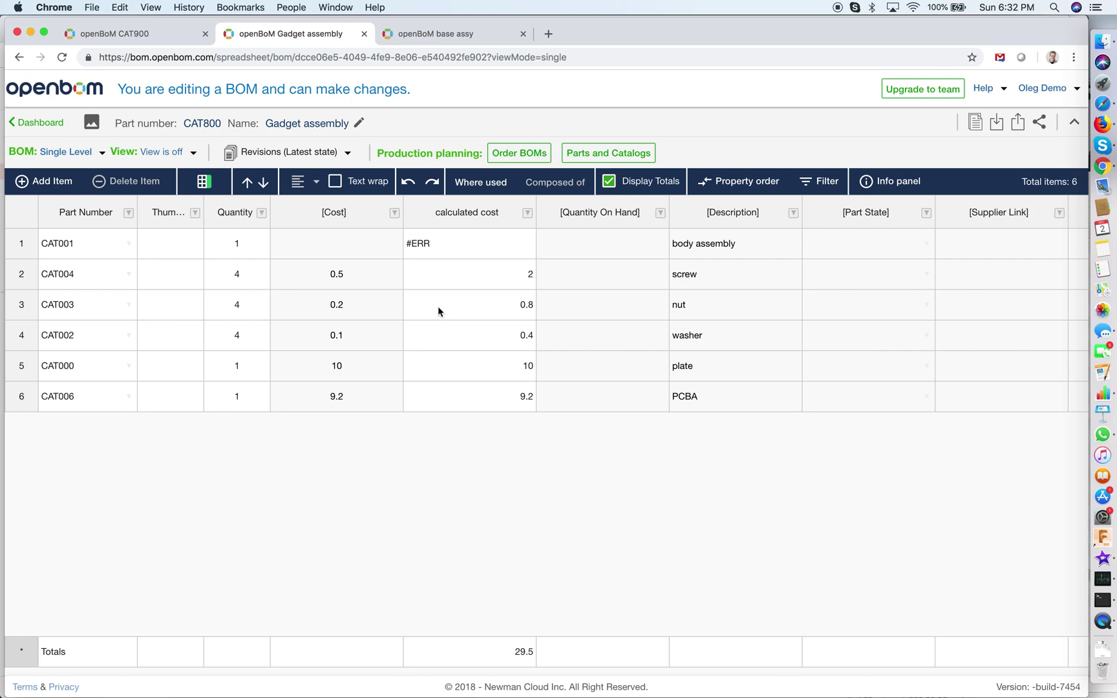
click(89, 152)
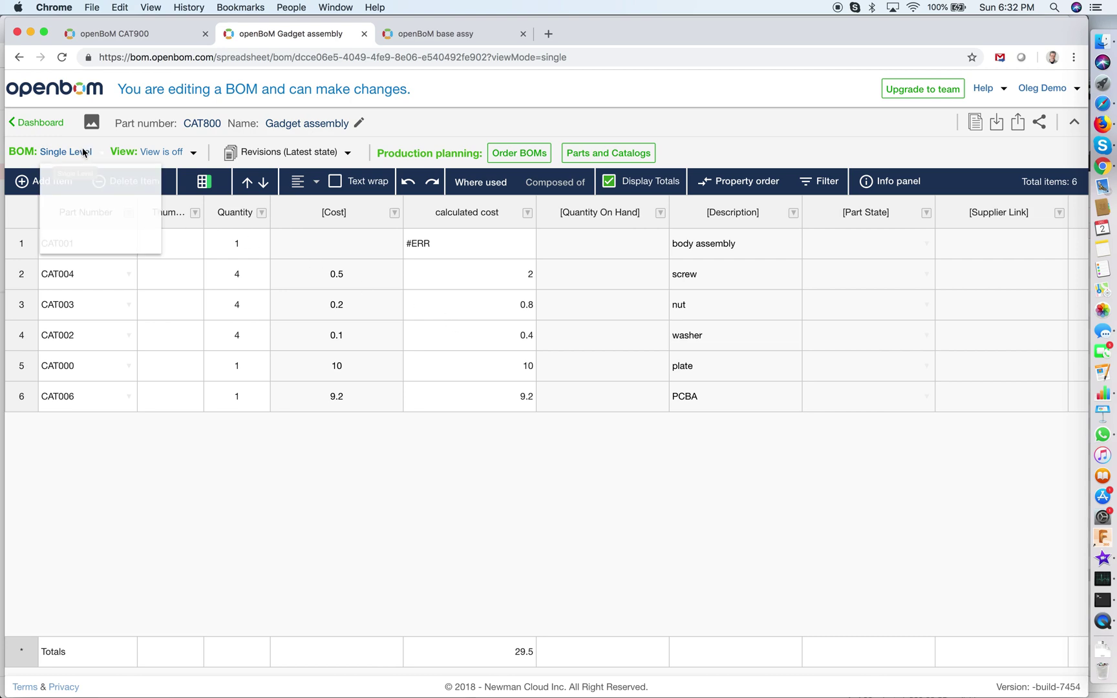
click(98, 211)
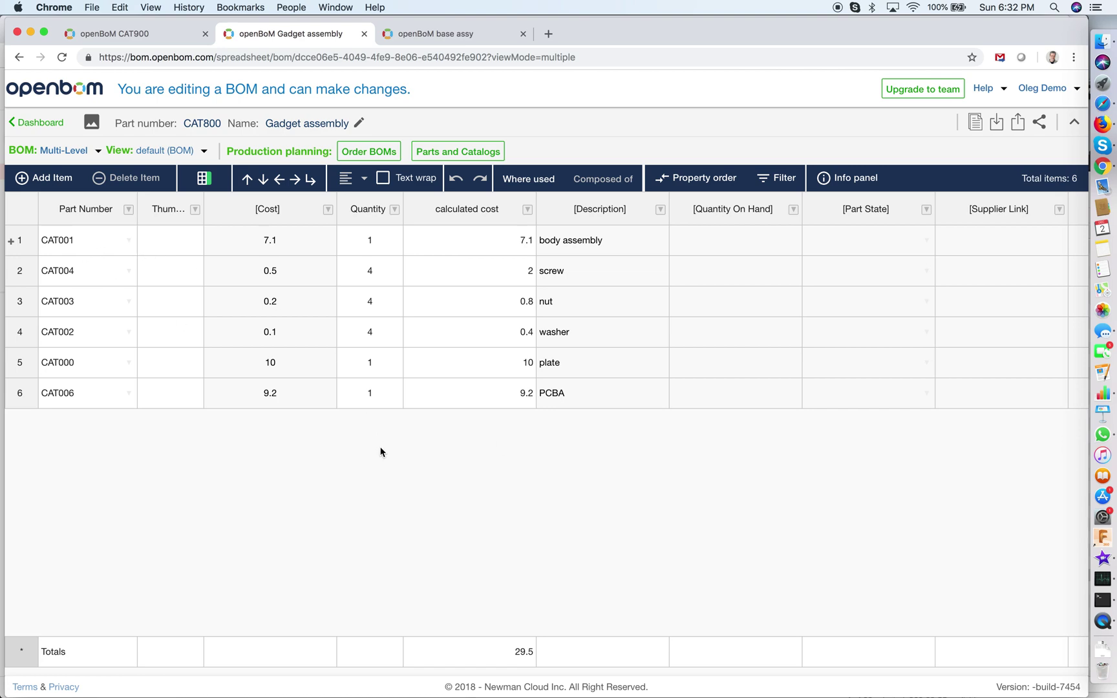
click(12, 243)
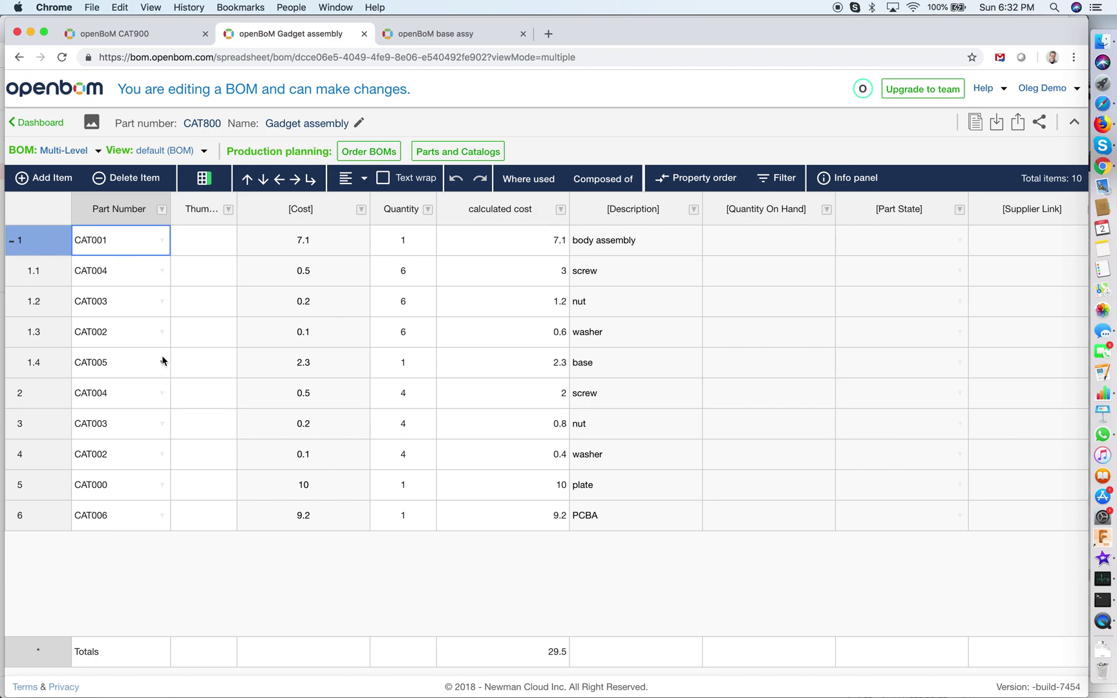
Compare the CAT001 cost in the Gadget assembly with the calculated costs of its sub-items and the base assy BOM
click(431, 35)
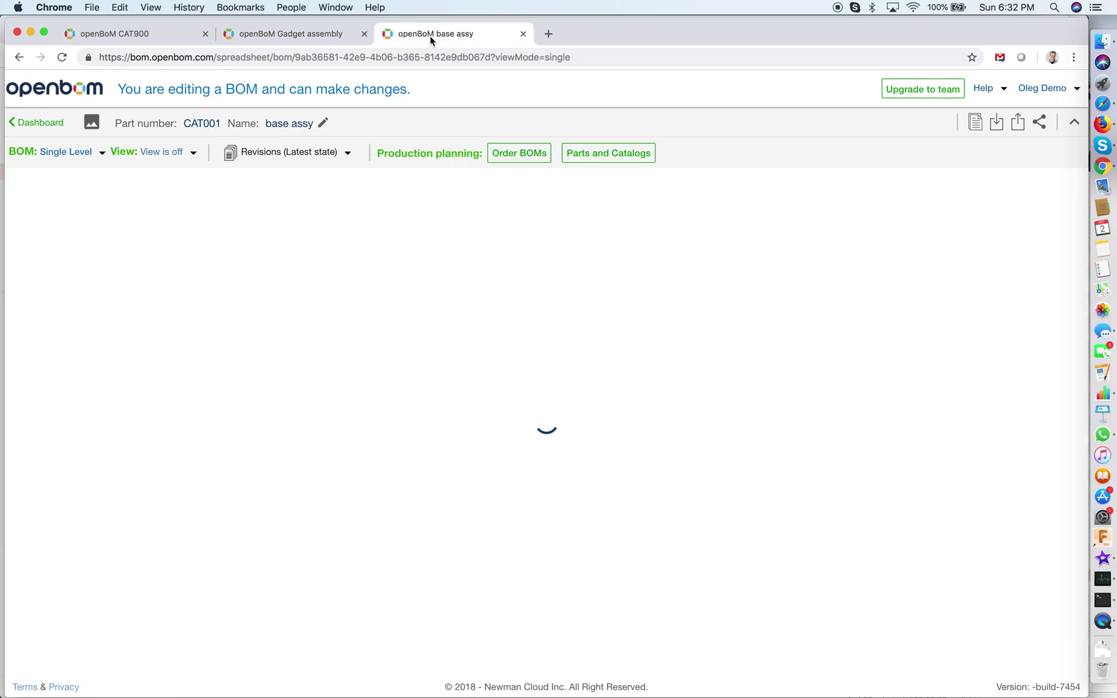
click(280, 40)
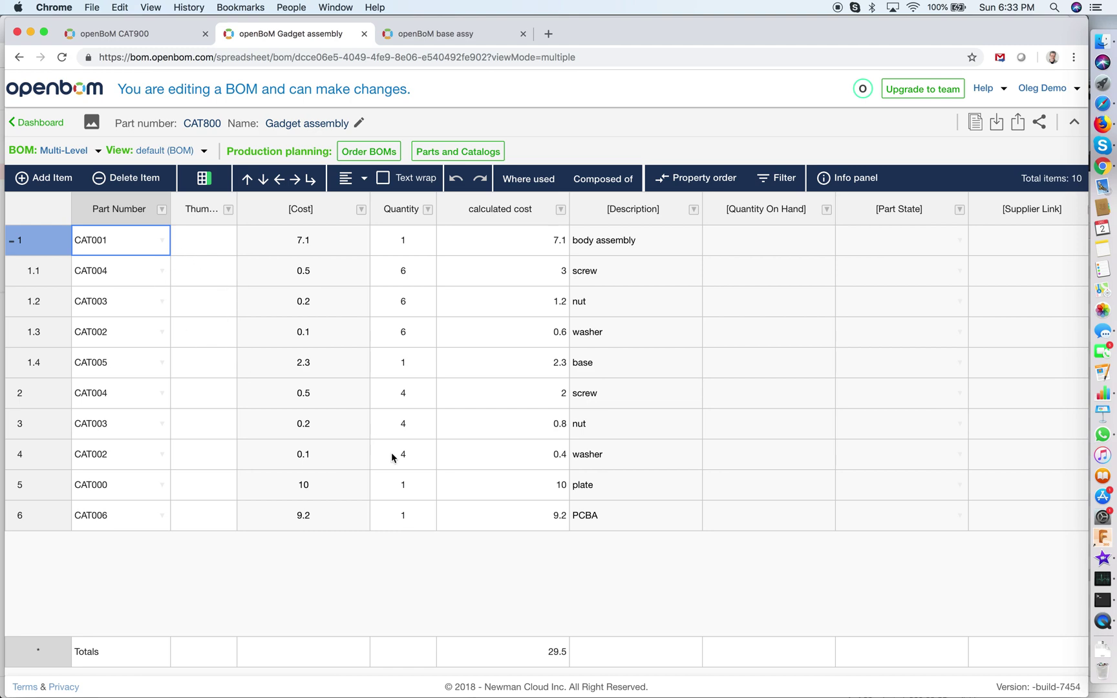
text(r)
key(Escape)
click(340, 245)
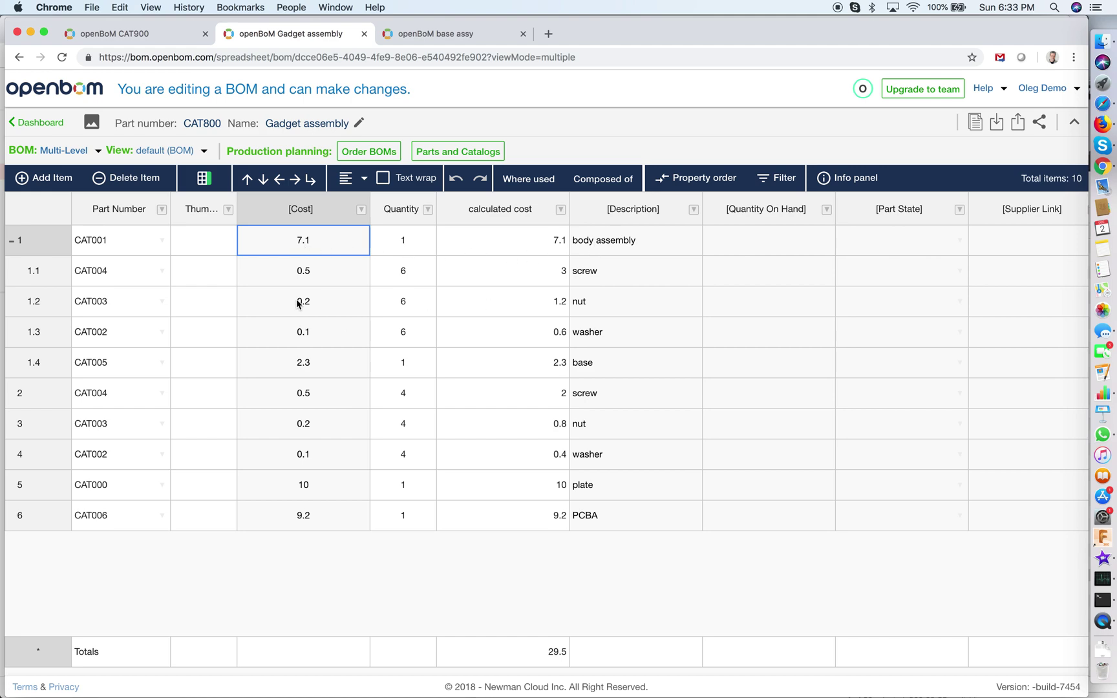
click(524, 275)
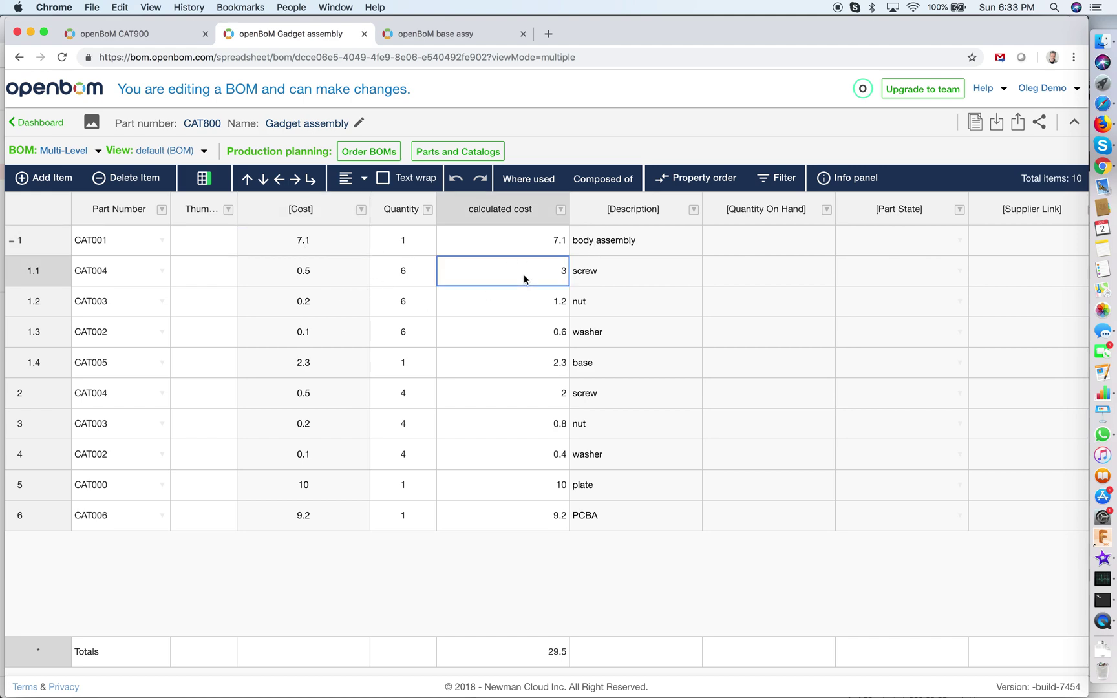
shift+click(528, 363)
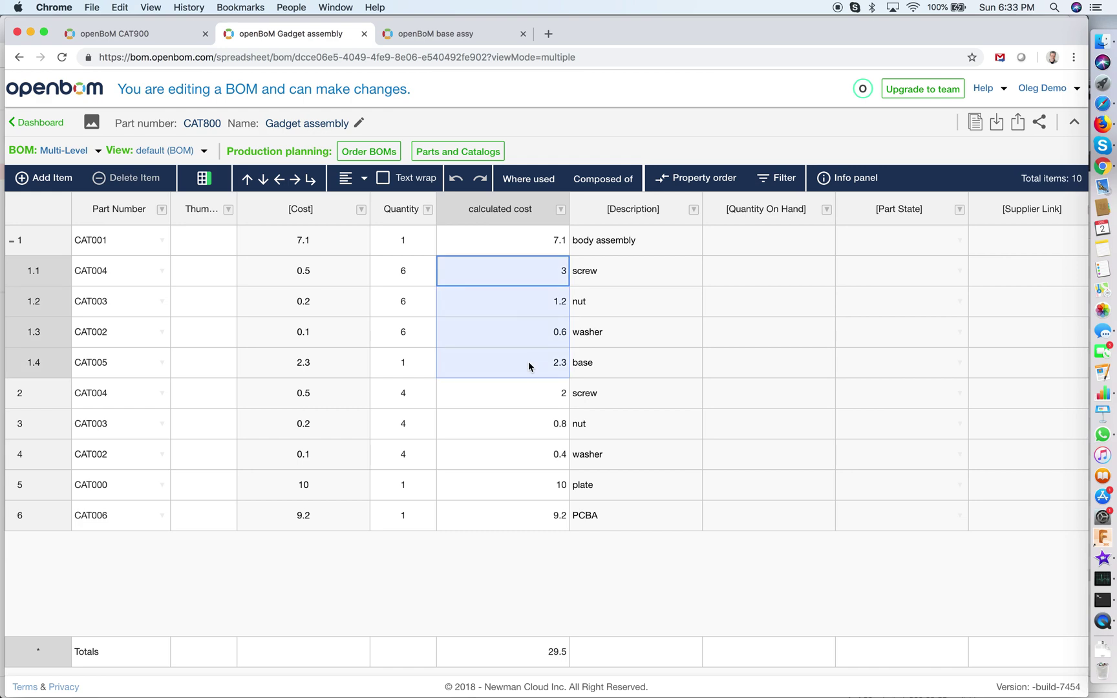
click(431, 35)
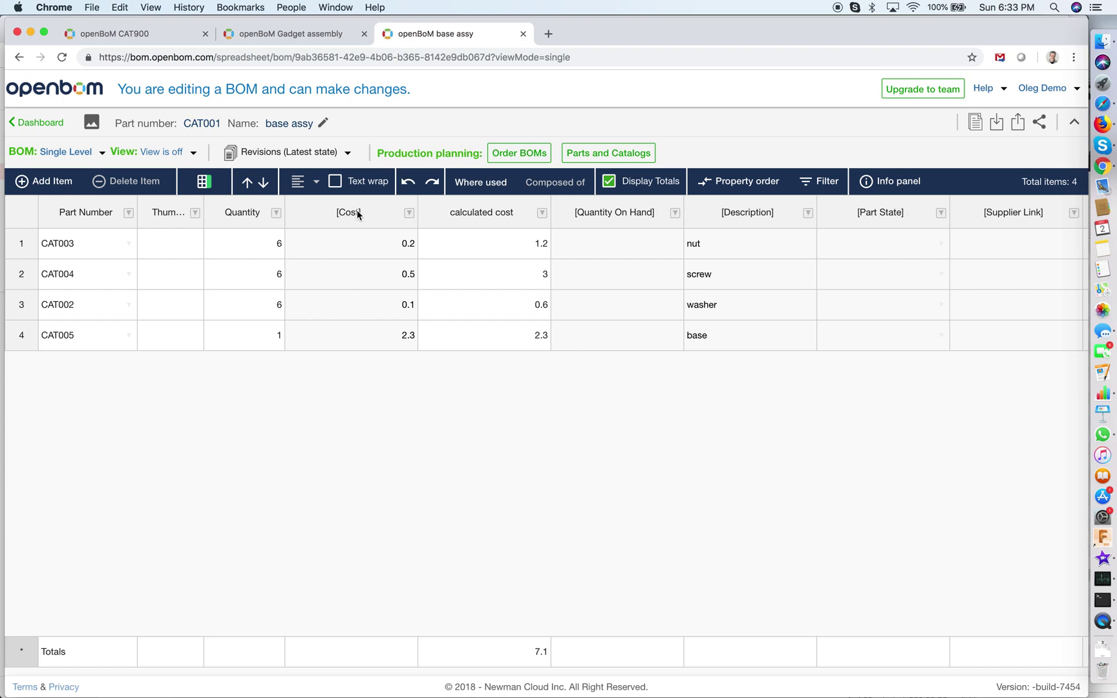
click(291, 39)
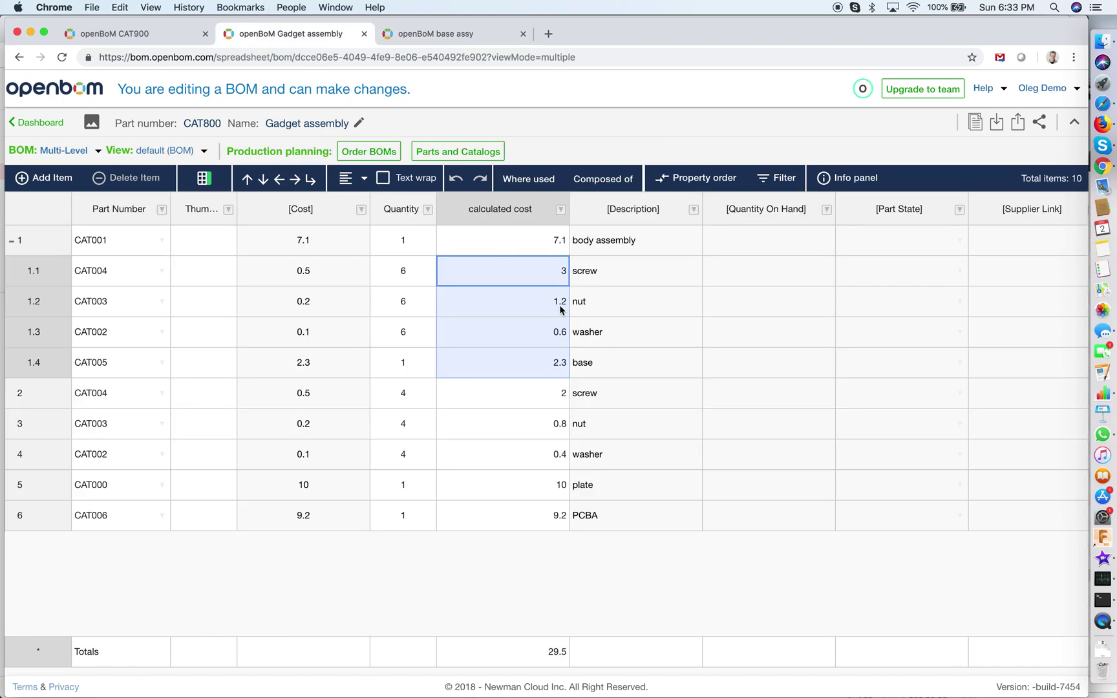
click(326, 234)
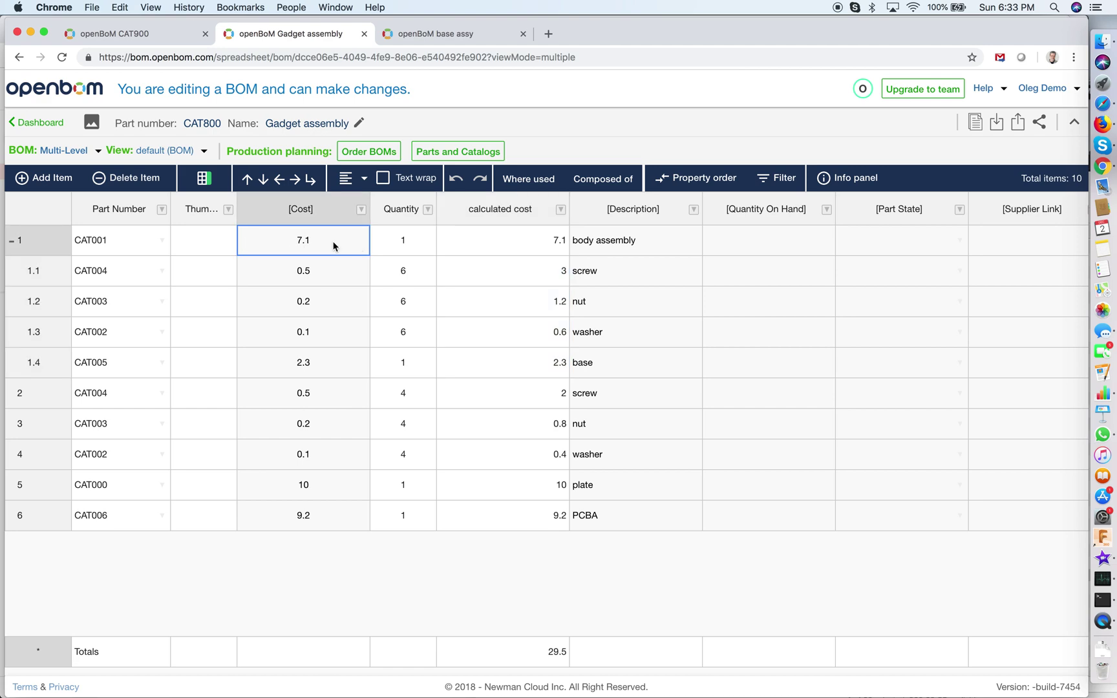
Check the cost of the screw CAT004 inside the body assembly and at the top level
click(331, 280)
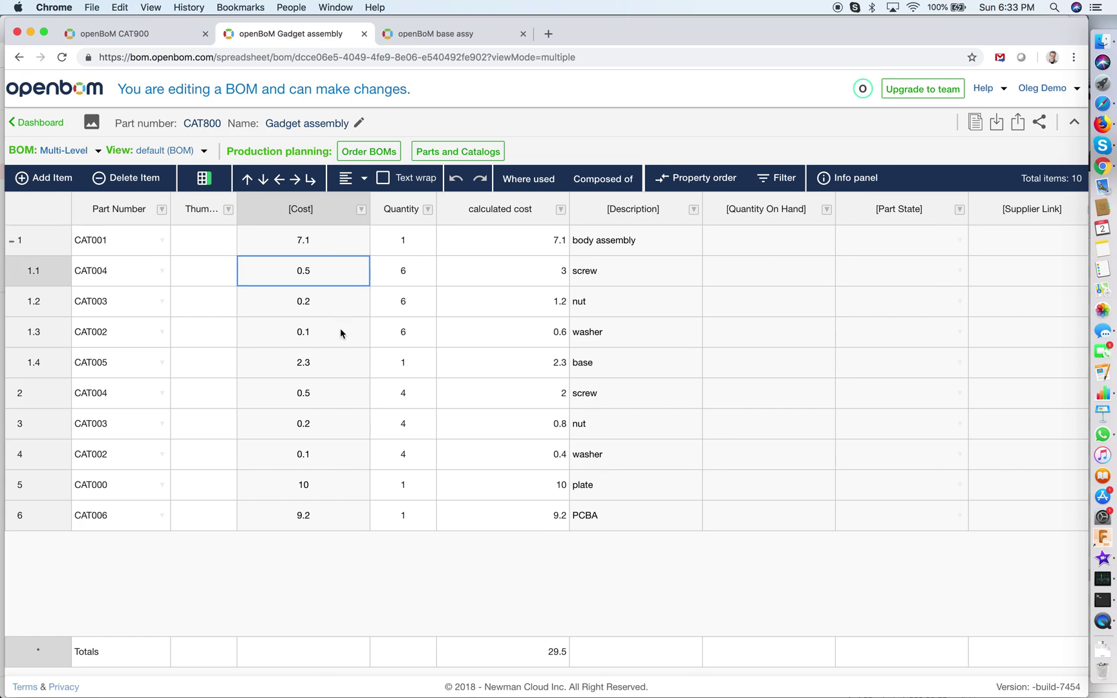
click(333, 401)
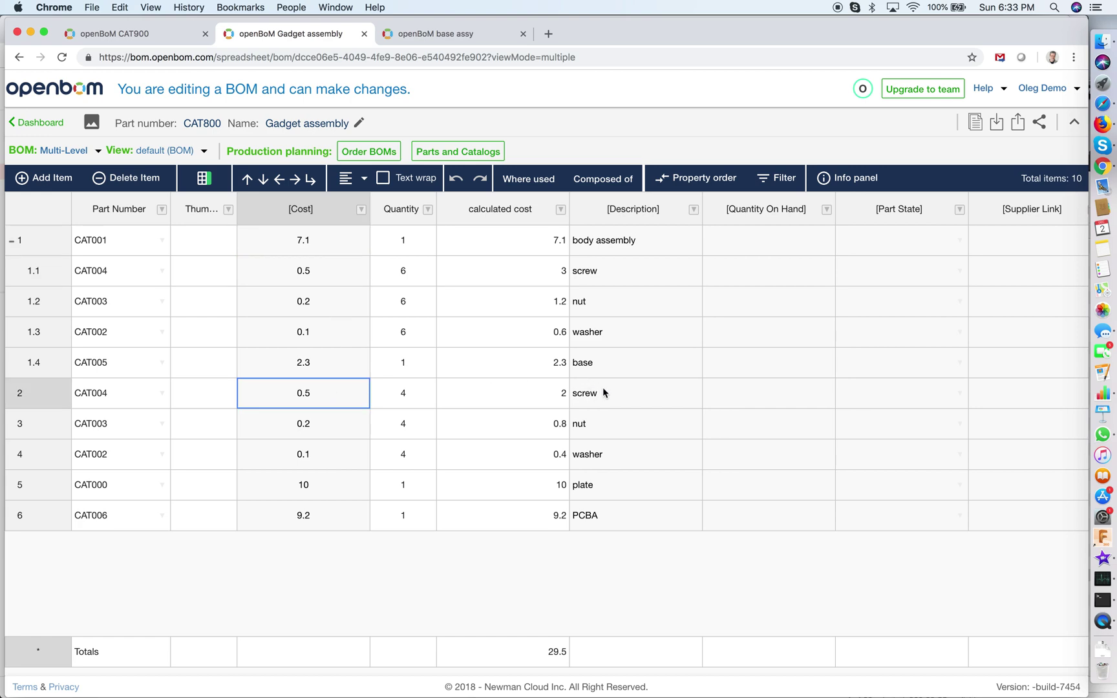
click(336, 271)
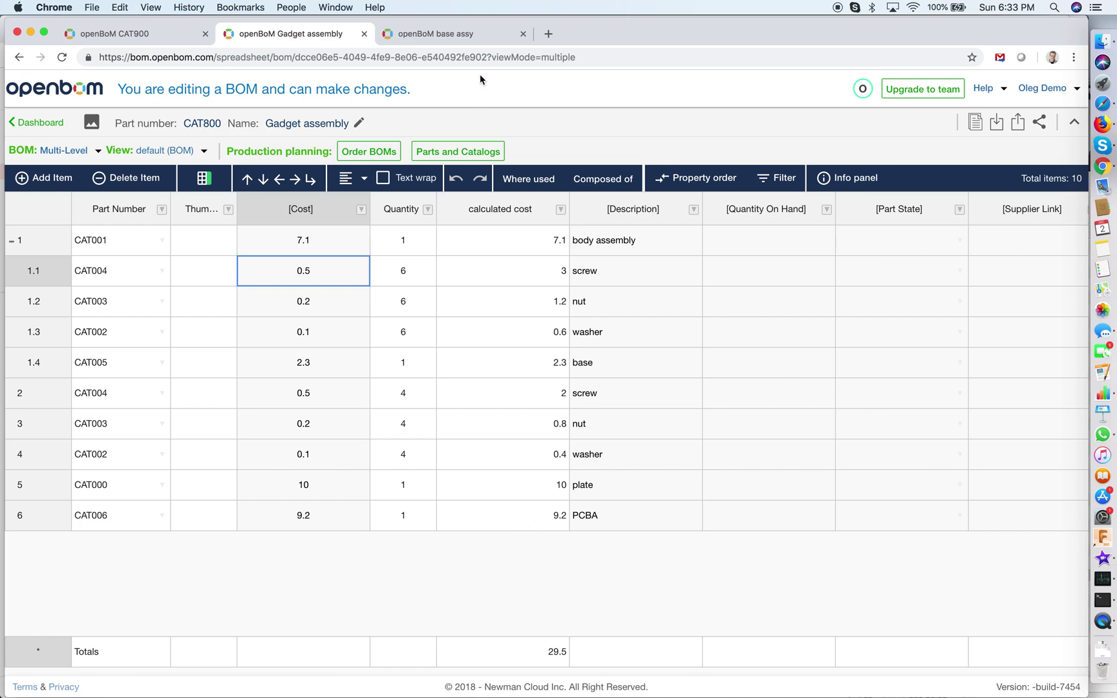
In the CAT900 catalog, set the cost of the screw CAT004 to 0.6
click(155, 33)
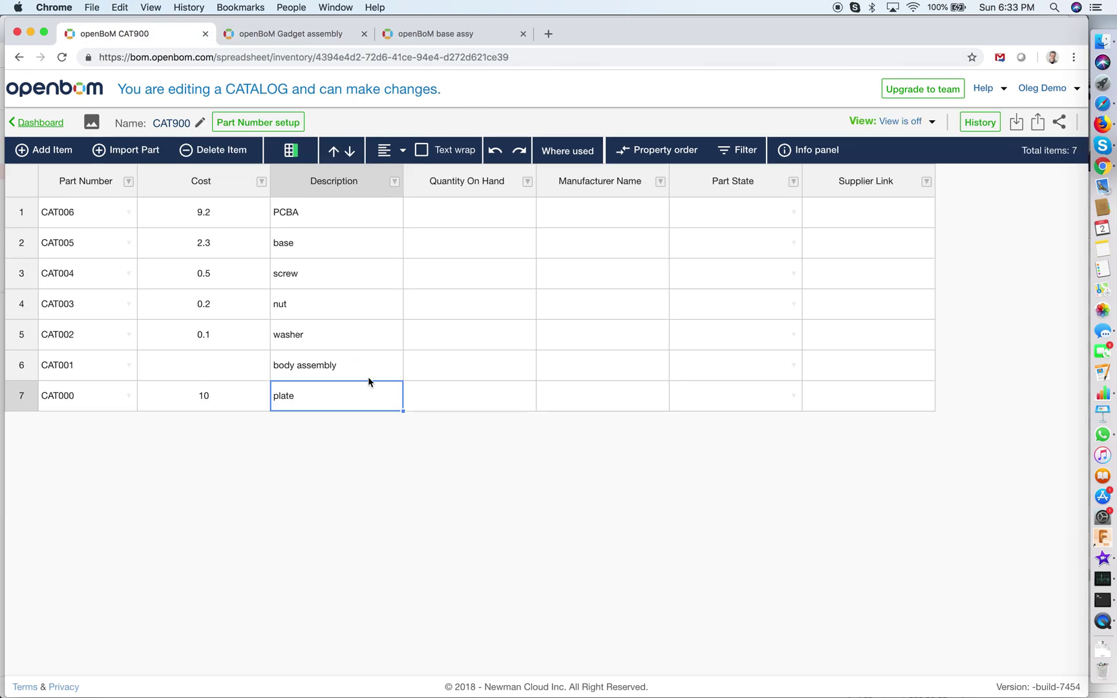
click(218, 275)
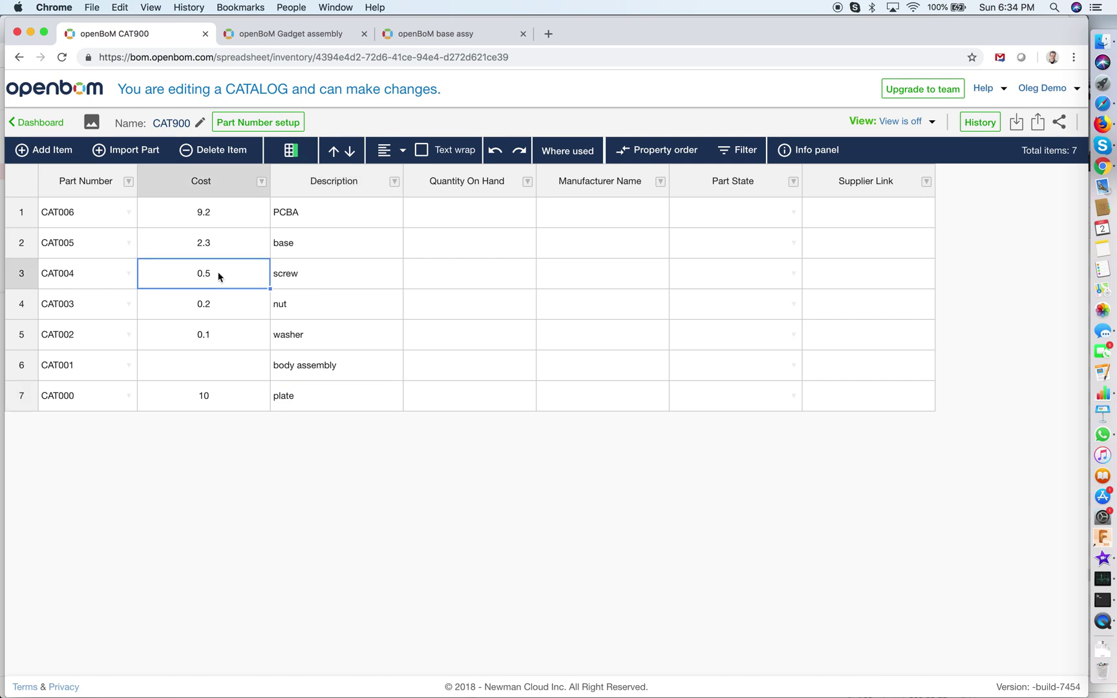
text(0.6)
key(Tab)
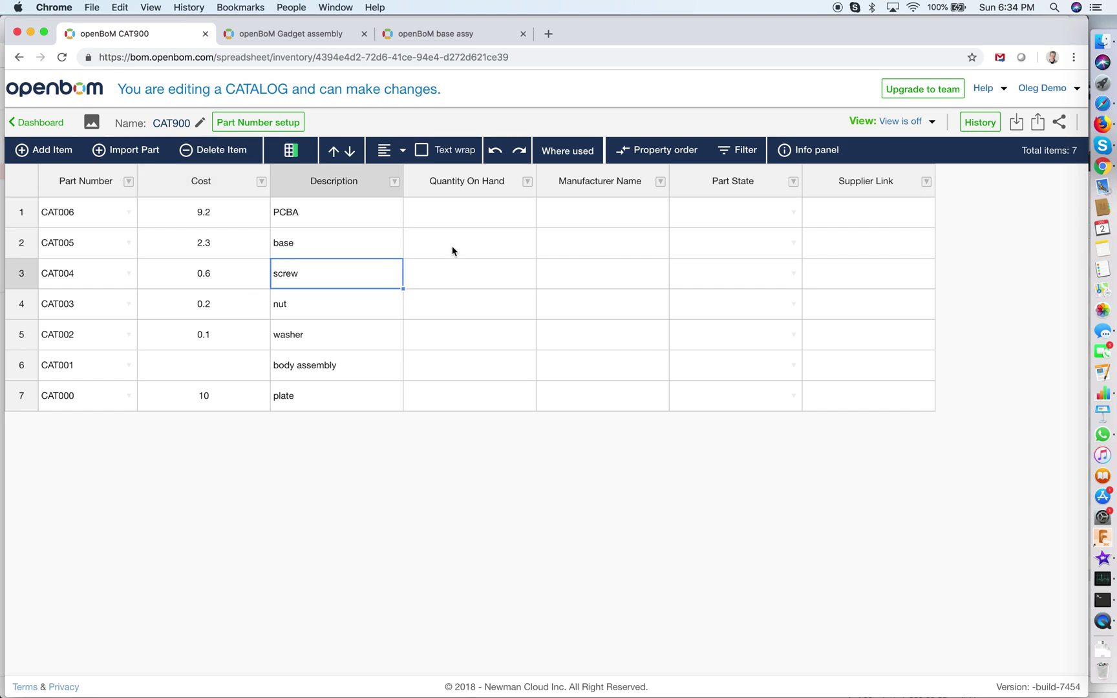
Reload the Gadget assembly BOM and check its calculated cost total and both CAT004 screw costs
click(320, 38)
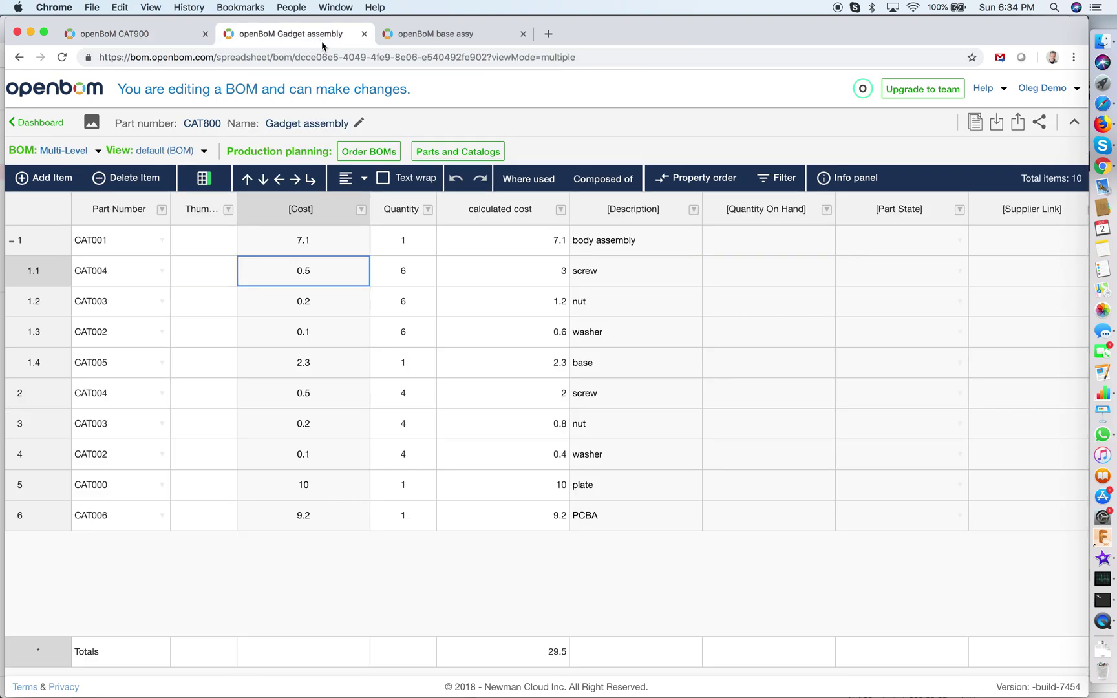
key(super+r)
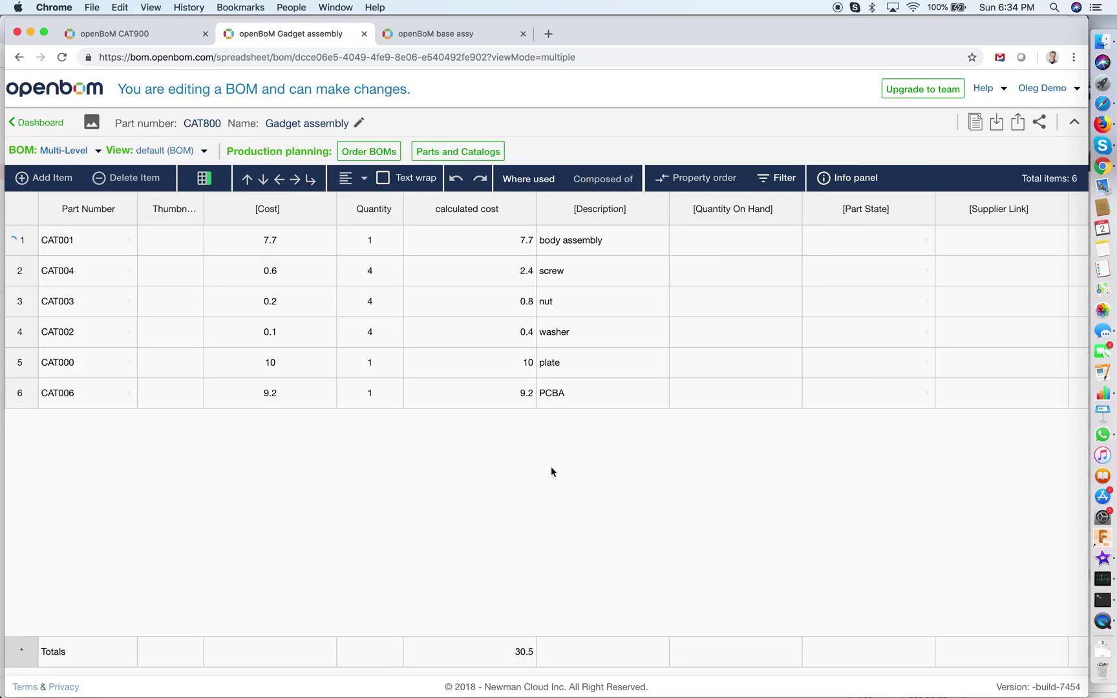
click(543, 658)
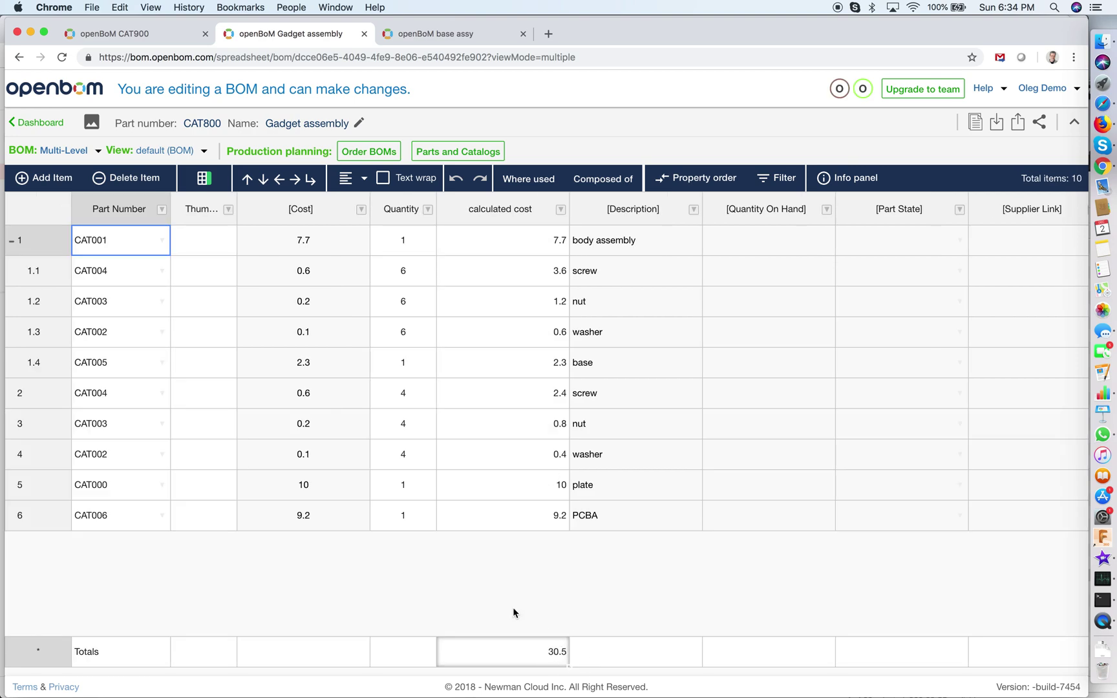
click(339, 397)
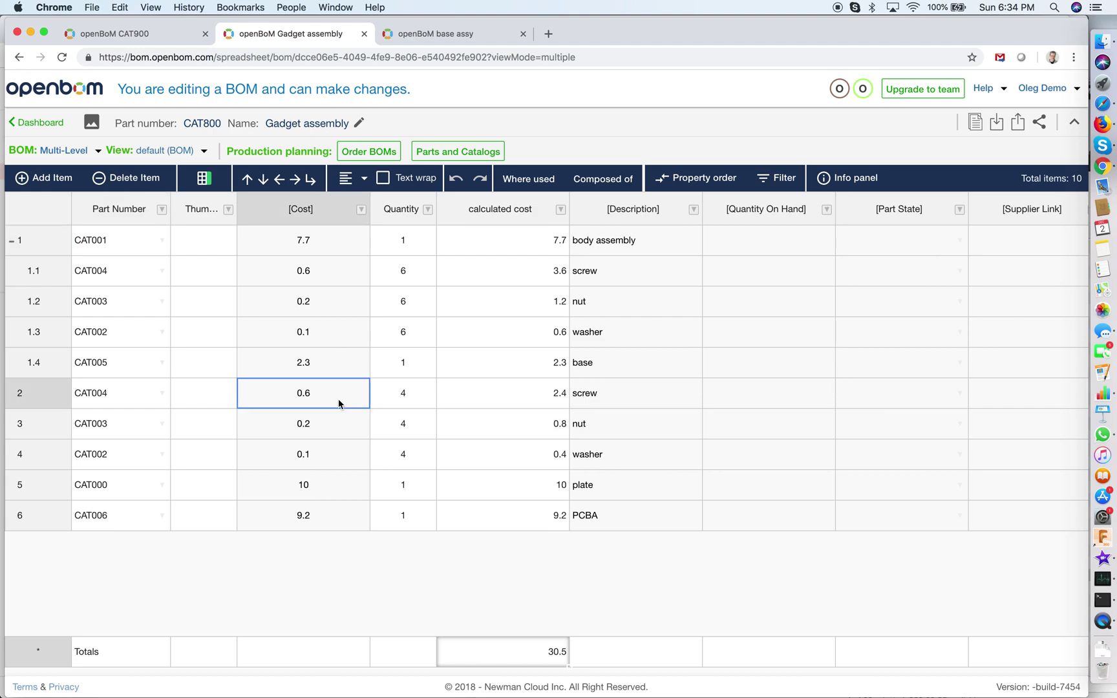
click(335, 270)
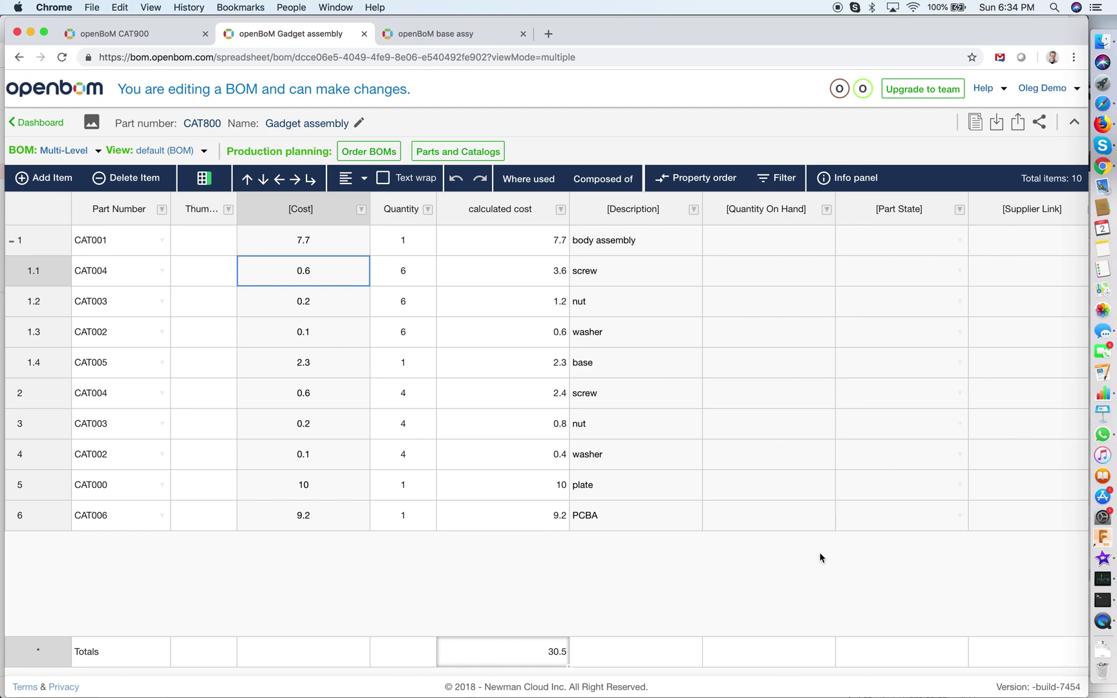
Compare the part costs in the CAT900 catalog with the body assembly's calculated cost and the base's cost in the Gadget assembly BOM
click(138, 35)
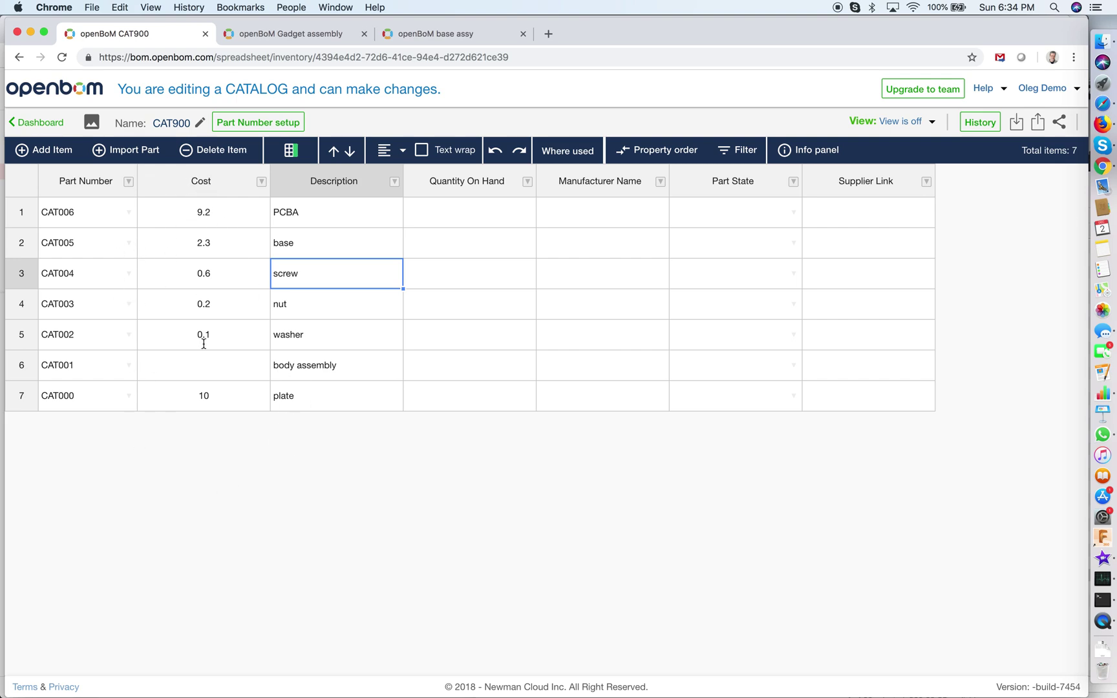
click(276, 42)
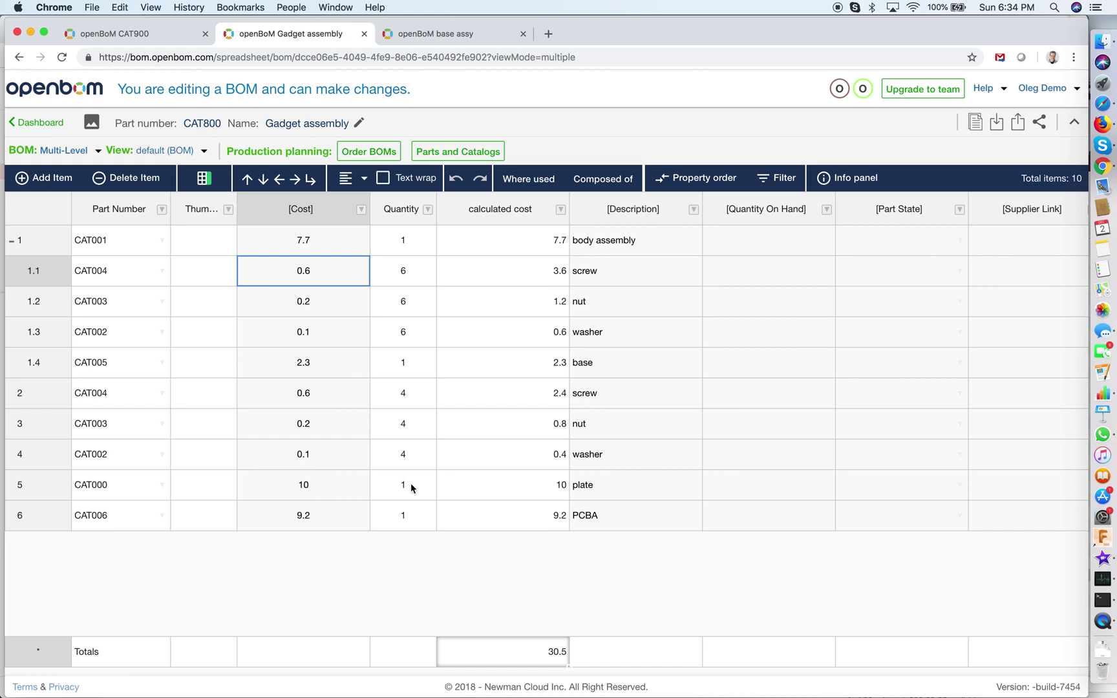
click(524, 247)
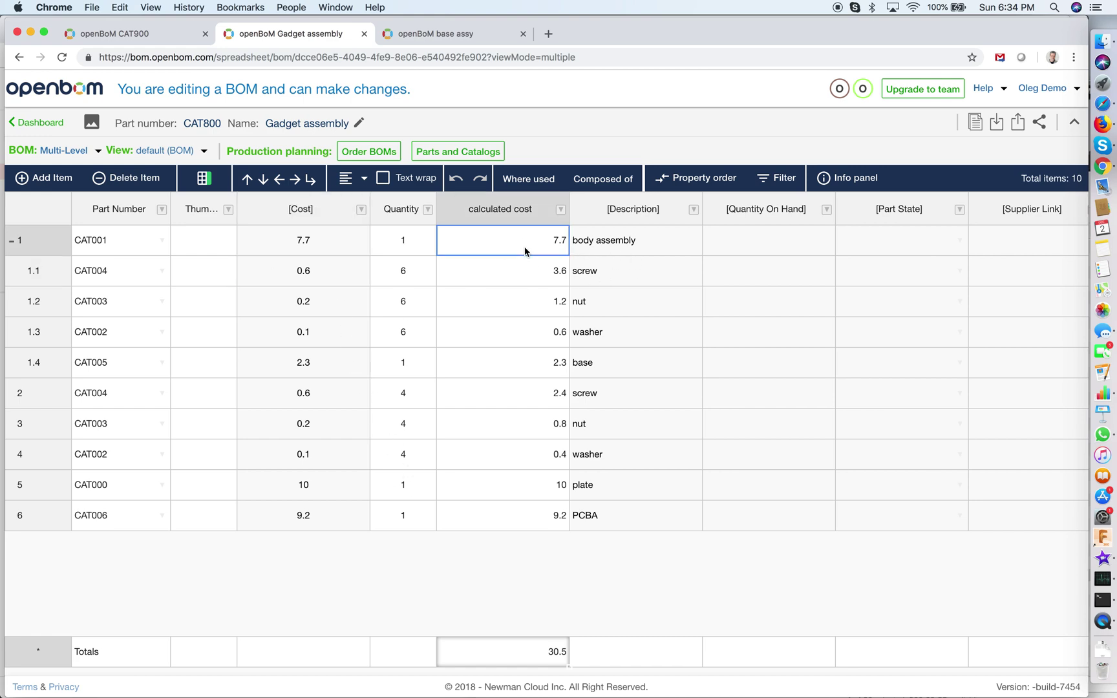
click(348, 374)
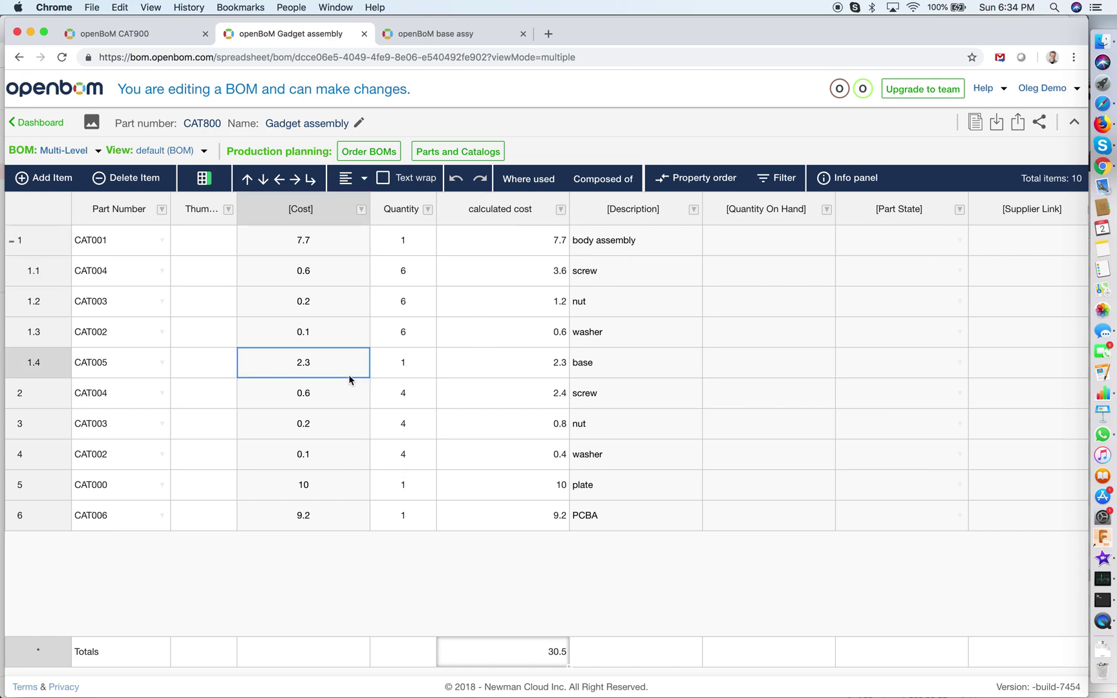
Review the base assy BOM, and check the calculated cost of CAT001 against its four sub-items in the Gadget assembly
click(481, 25)
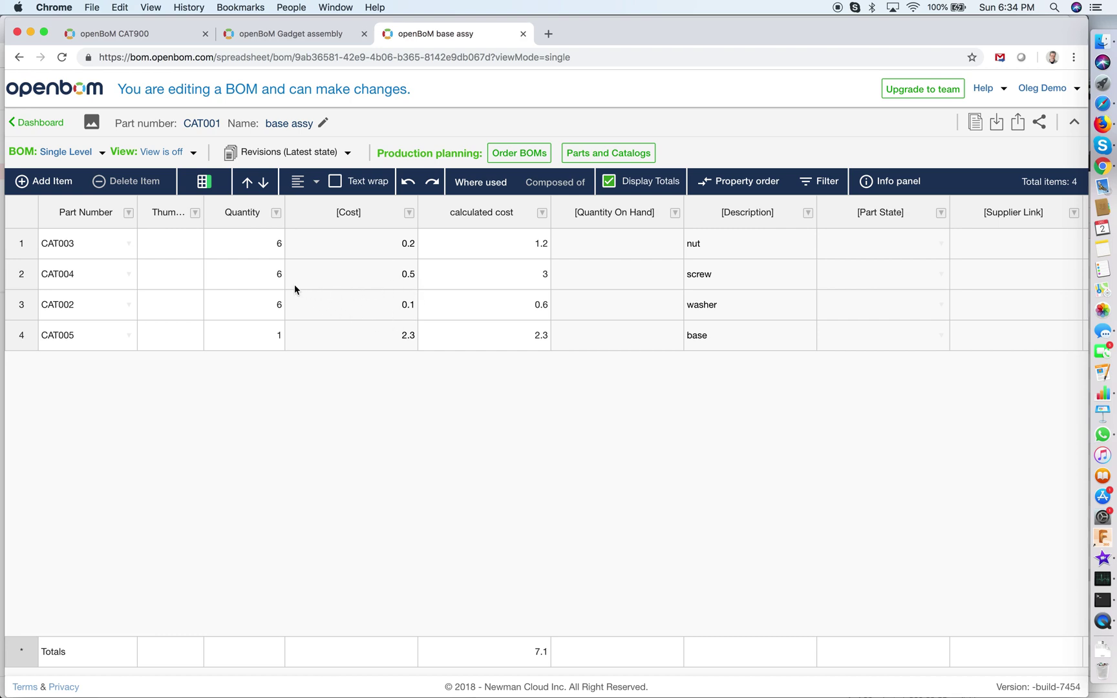
click(282, 34)
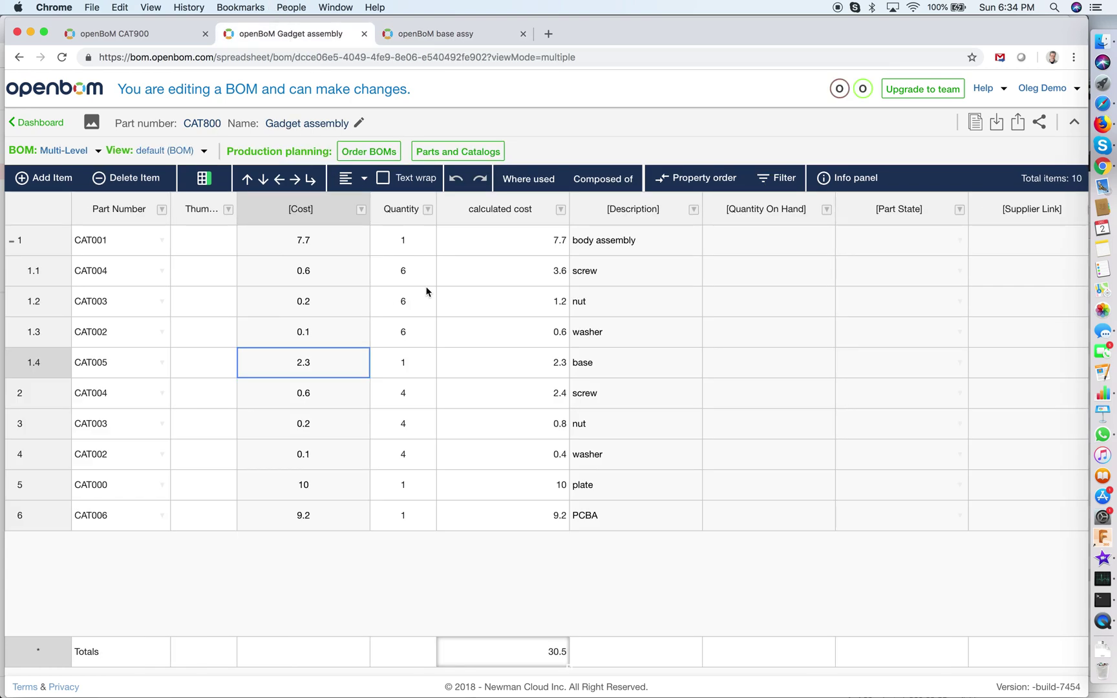
click(497, 245)
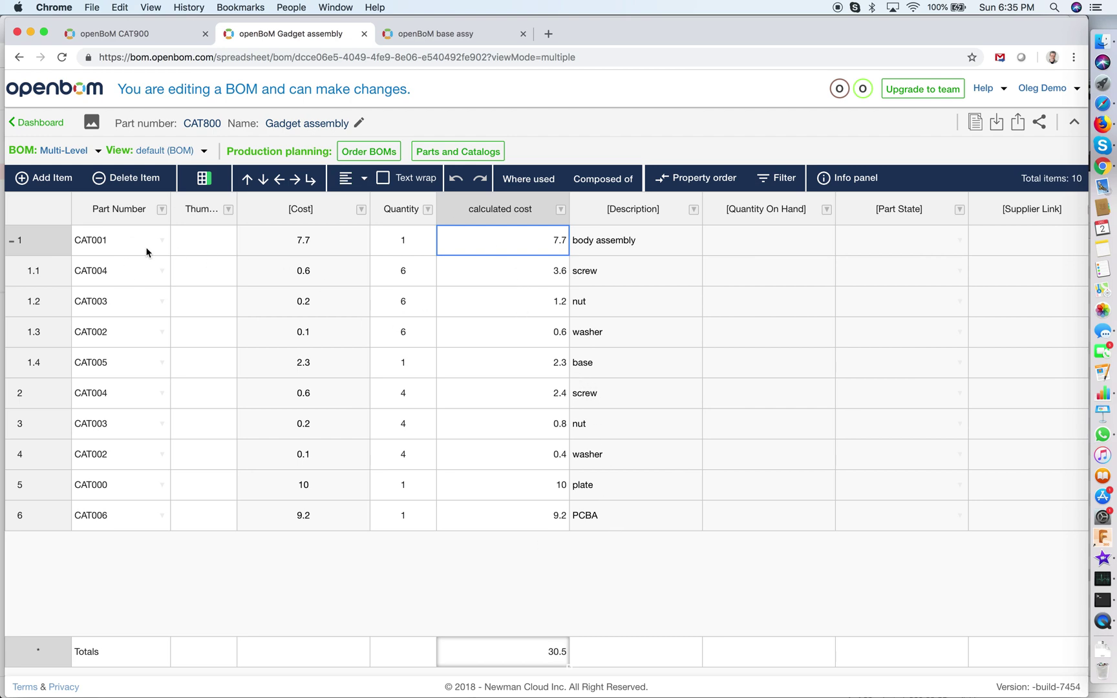
drag(112, 261, 554, 361)
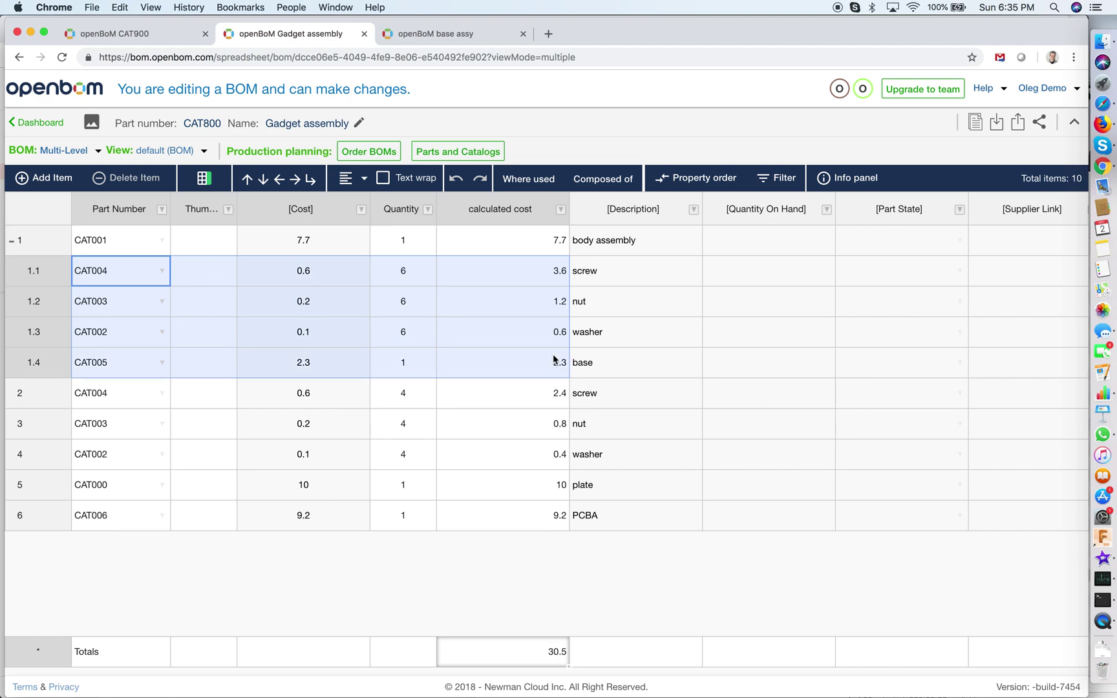